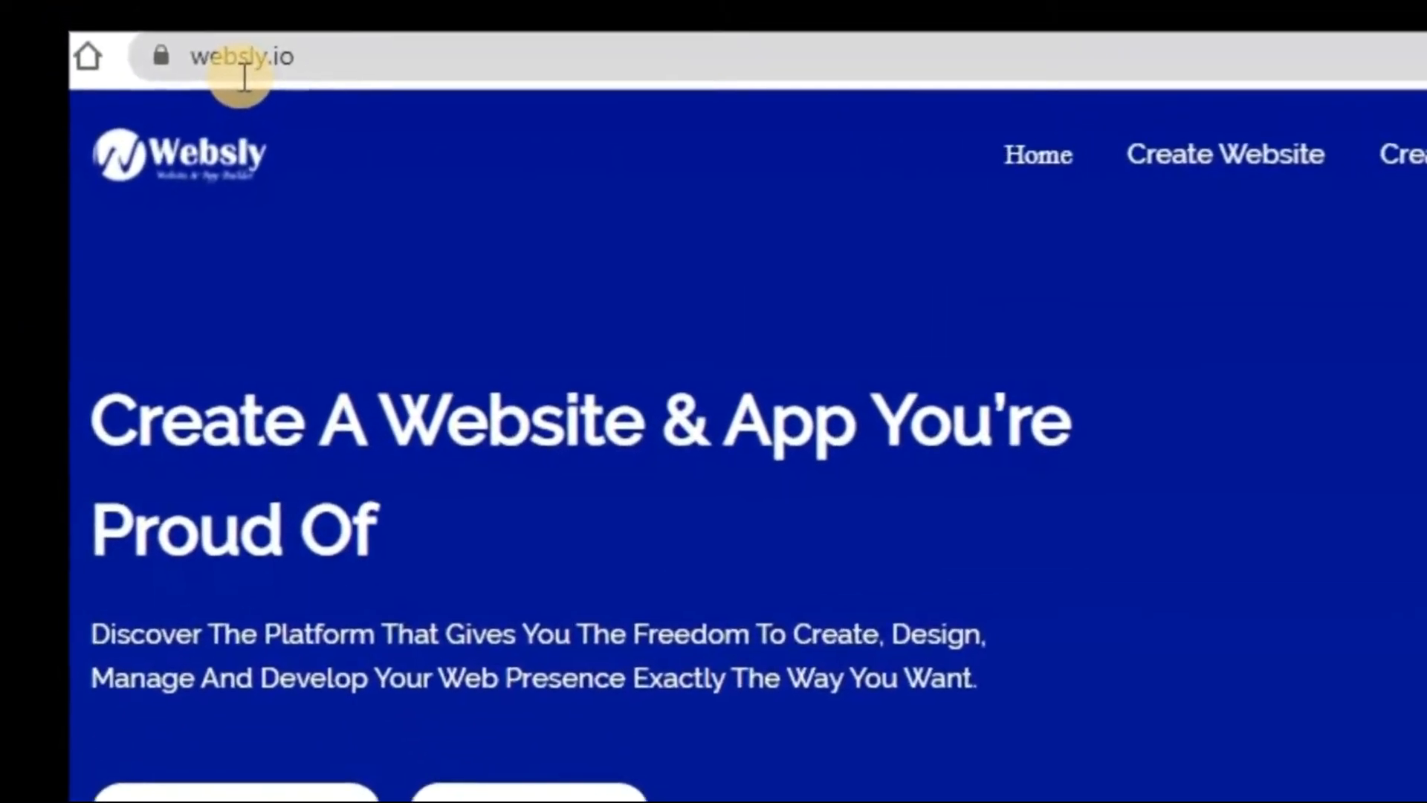
- Enter the website builder from the Websly homepage, pass the welcome screen, and view the new account registration form
scroll(810, 751, "down", 5)
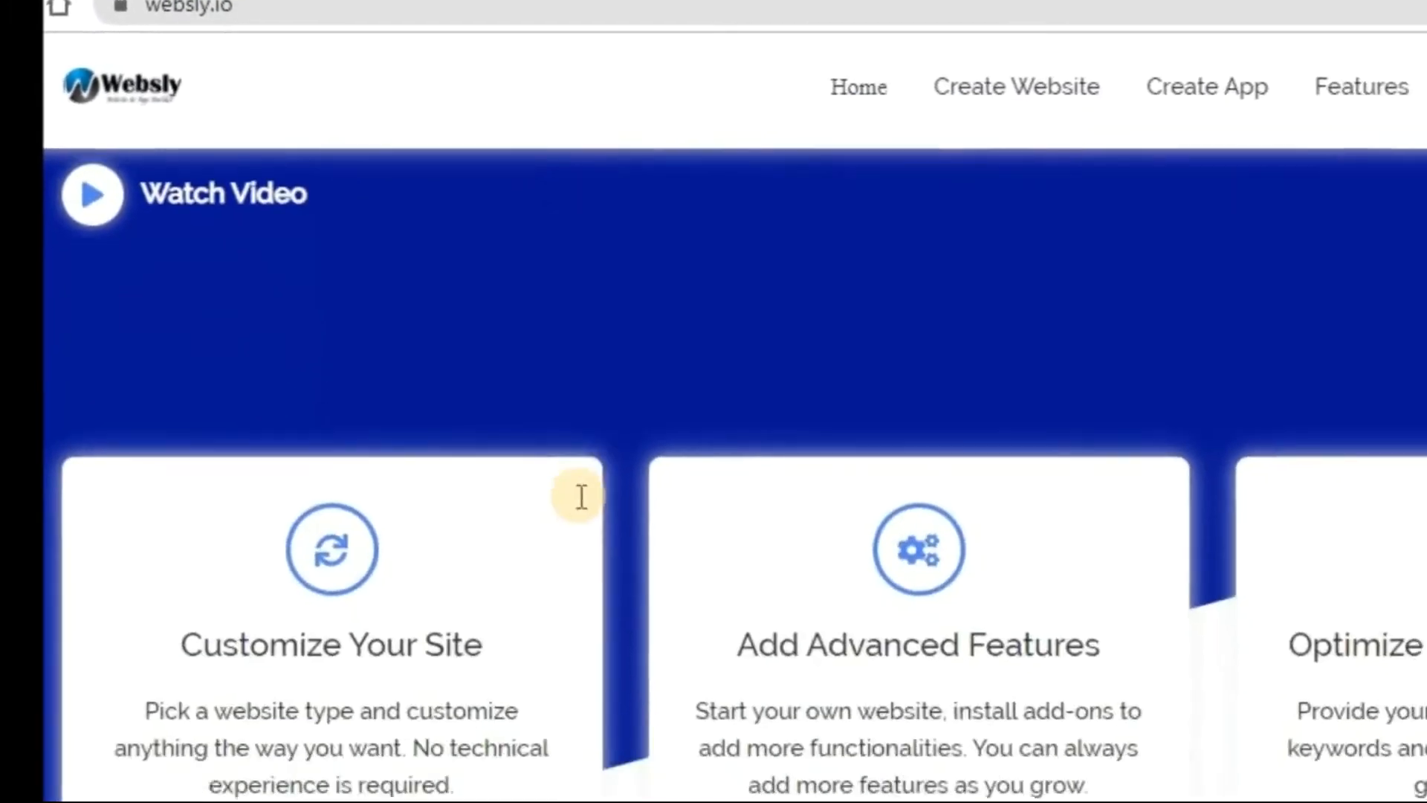
scroll(581, 496, "down", 10)
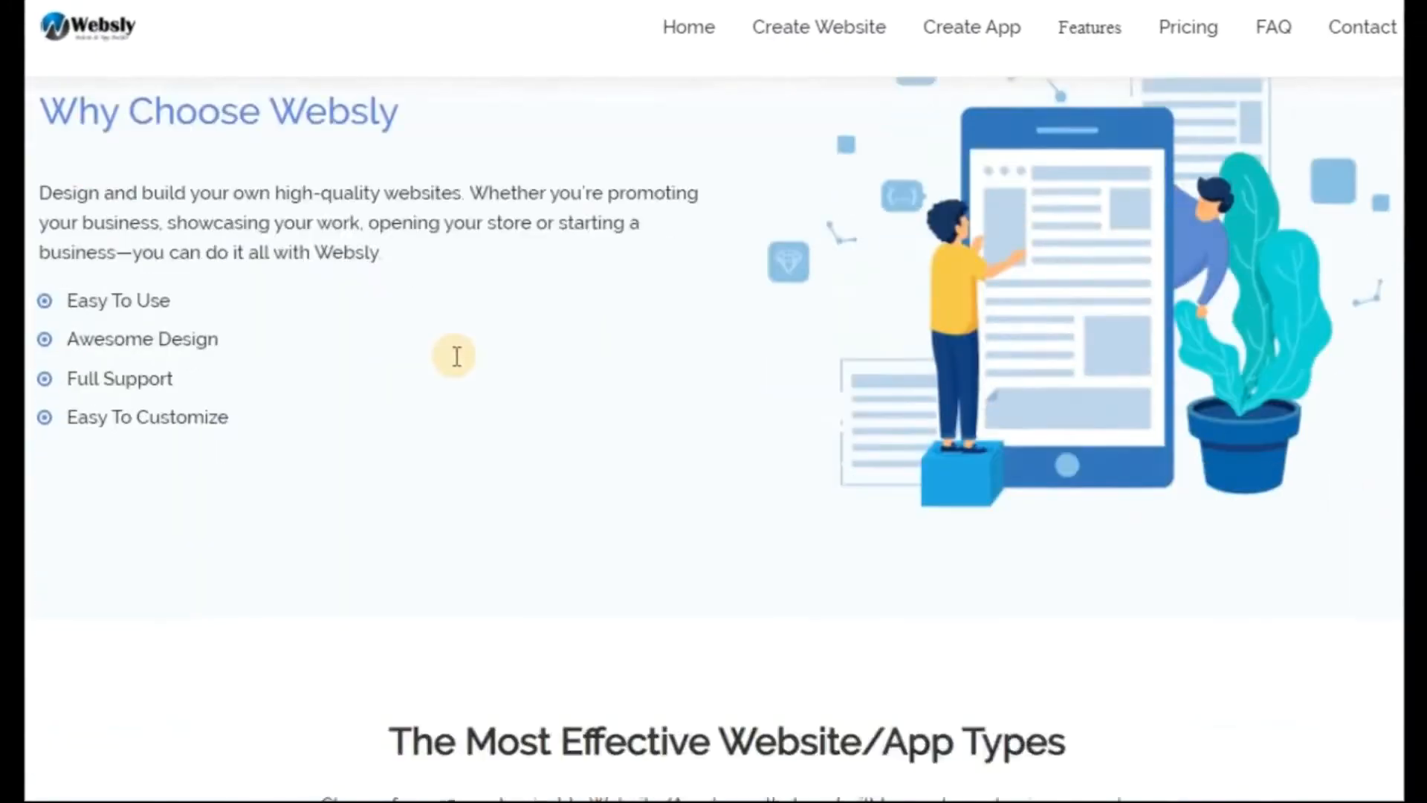
scroll(455, 357, "down", 15)
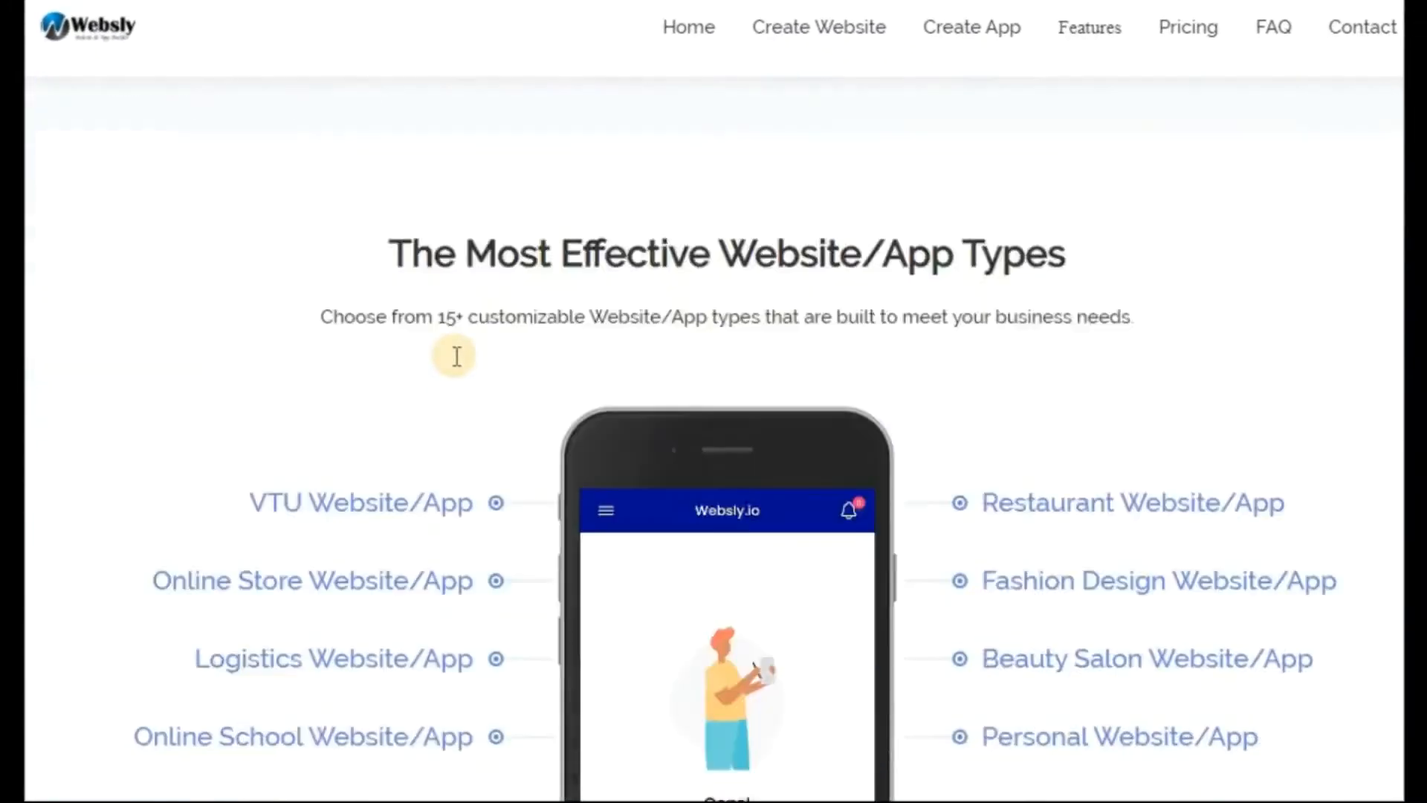
scroll(455, 356, "up", 6)
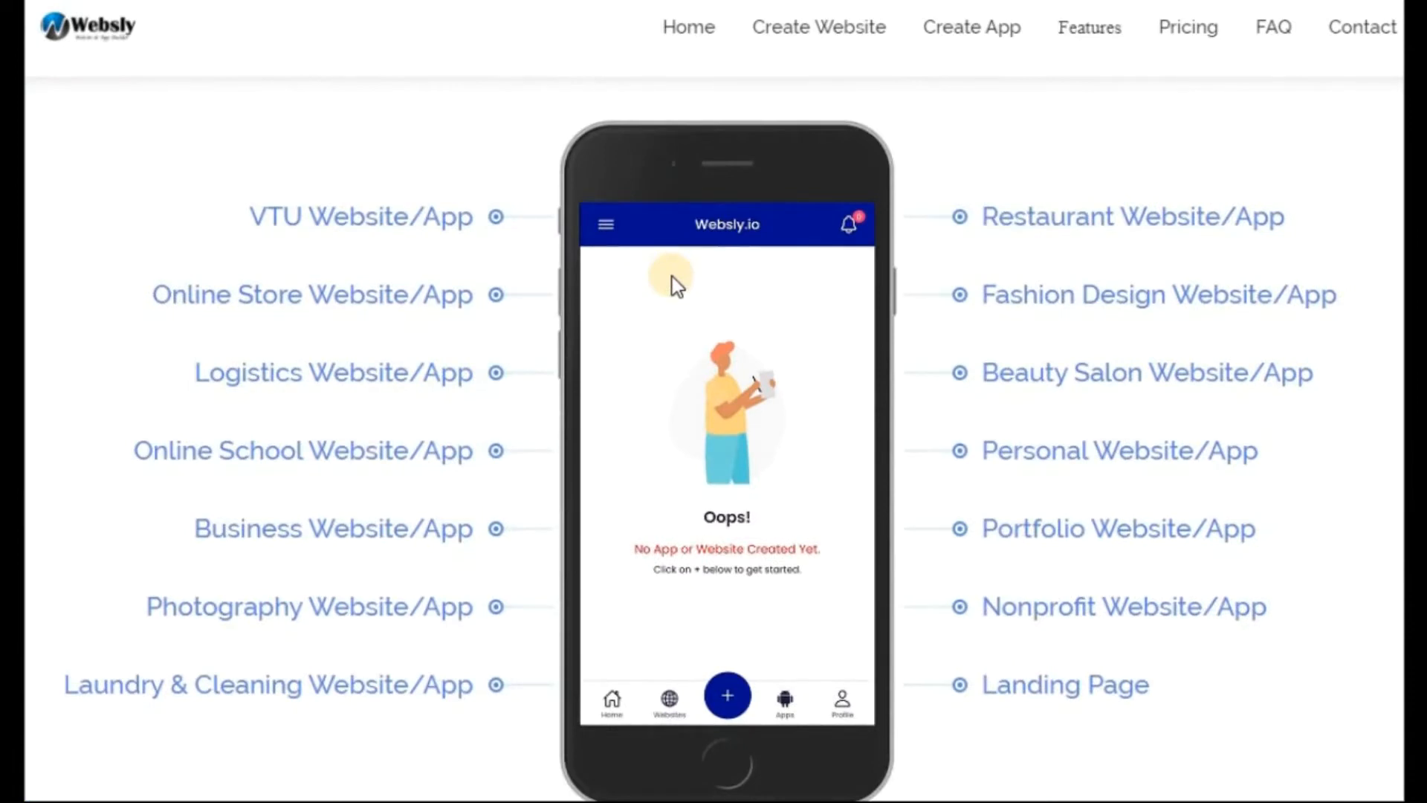
scroll(672, 276, "up", 20)
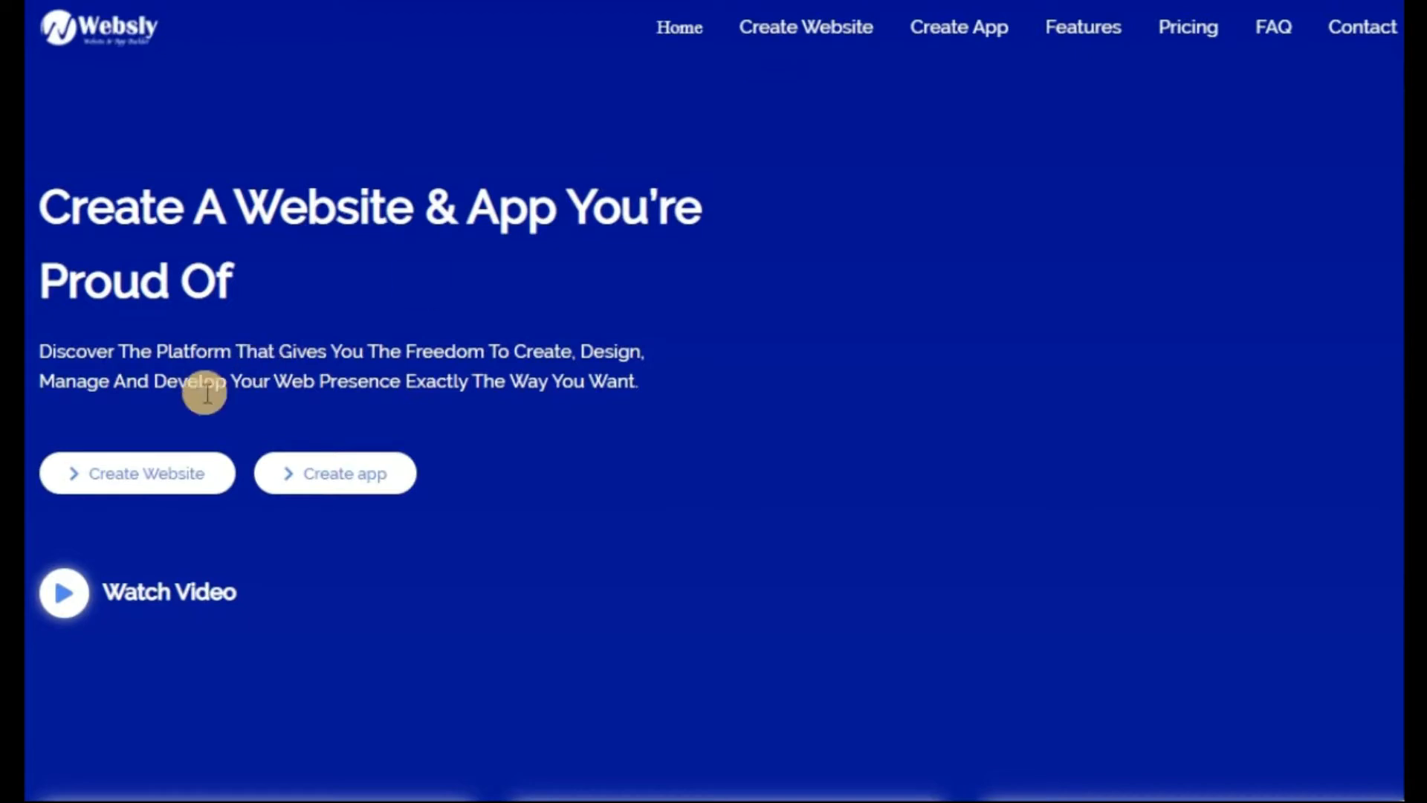
left_click(813, 33)
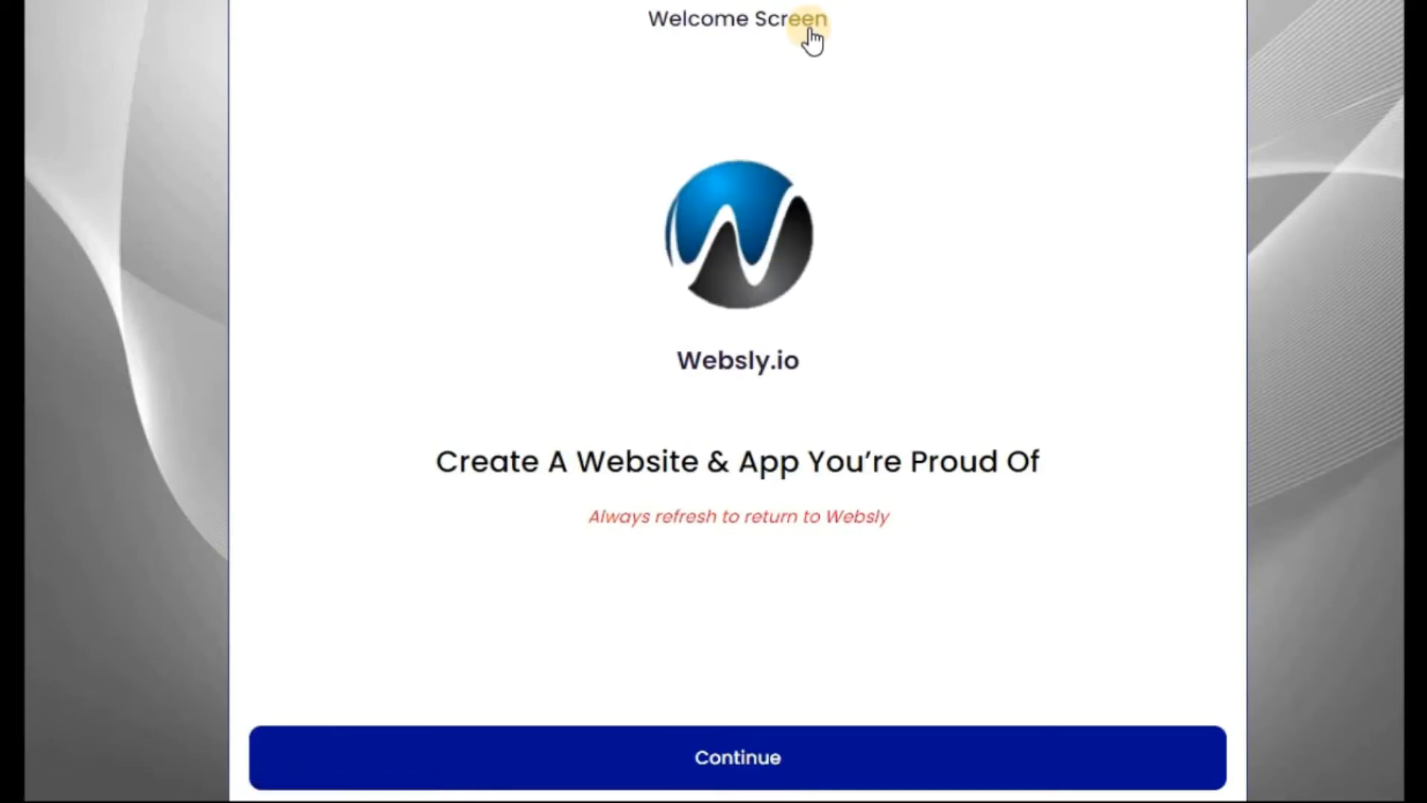
left_click(740, 757)
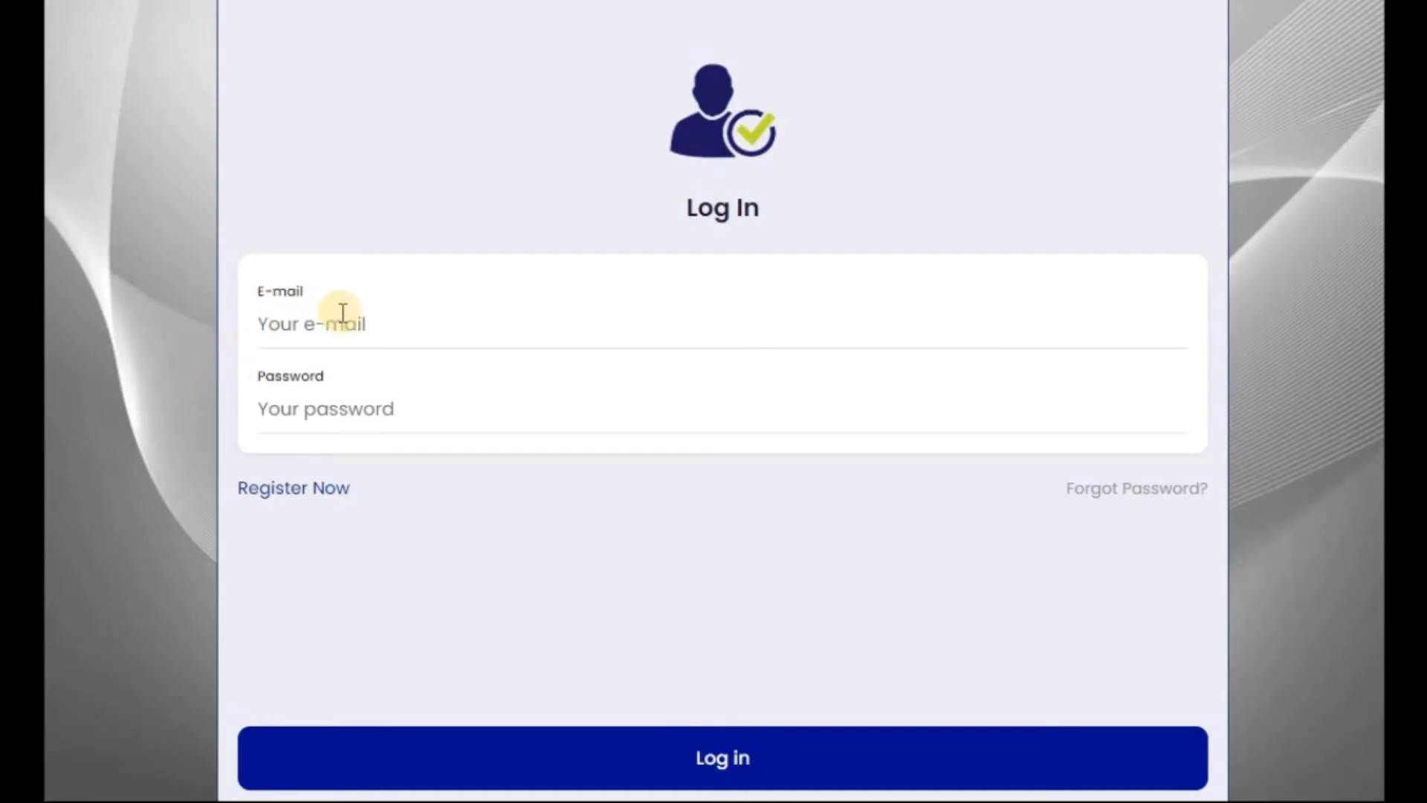
left_click(285, 493)
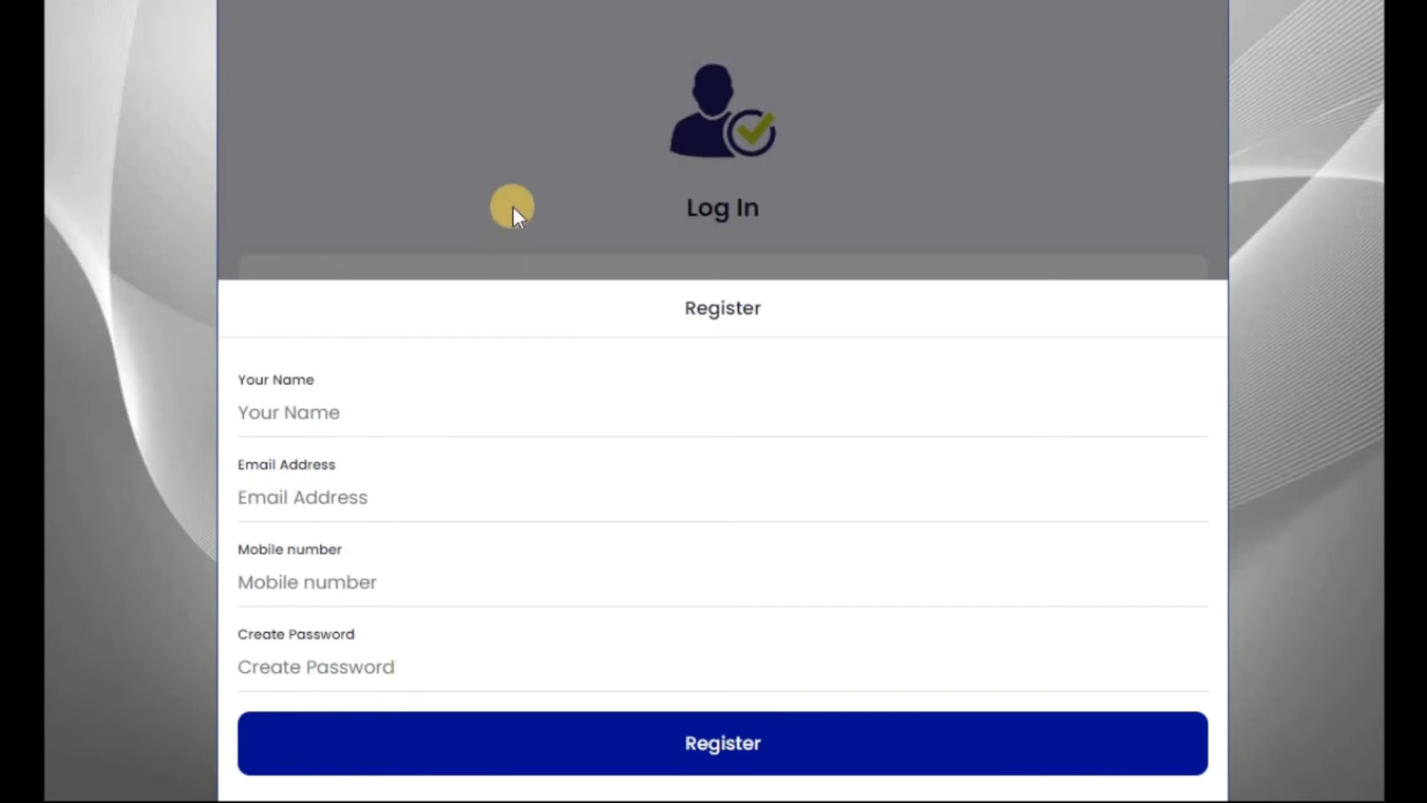
left_click(505, 180)
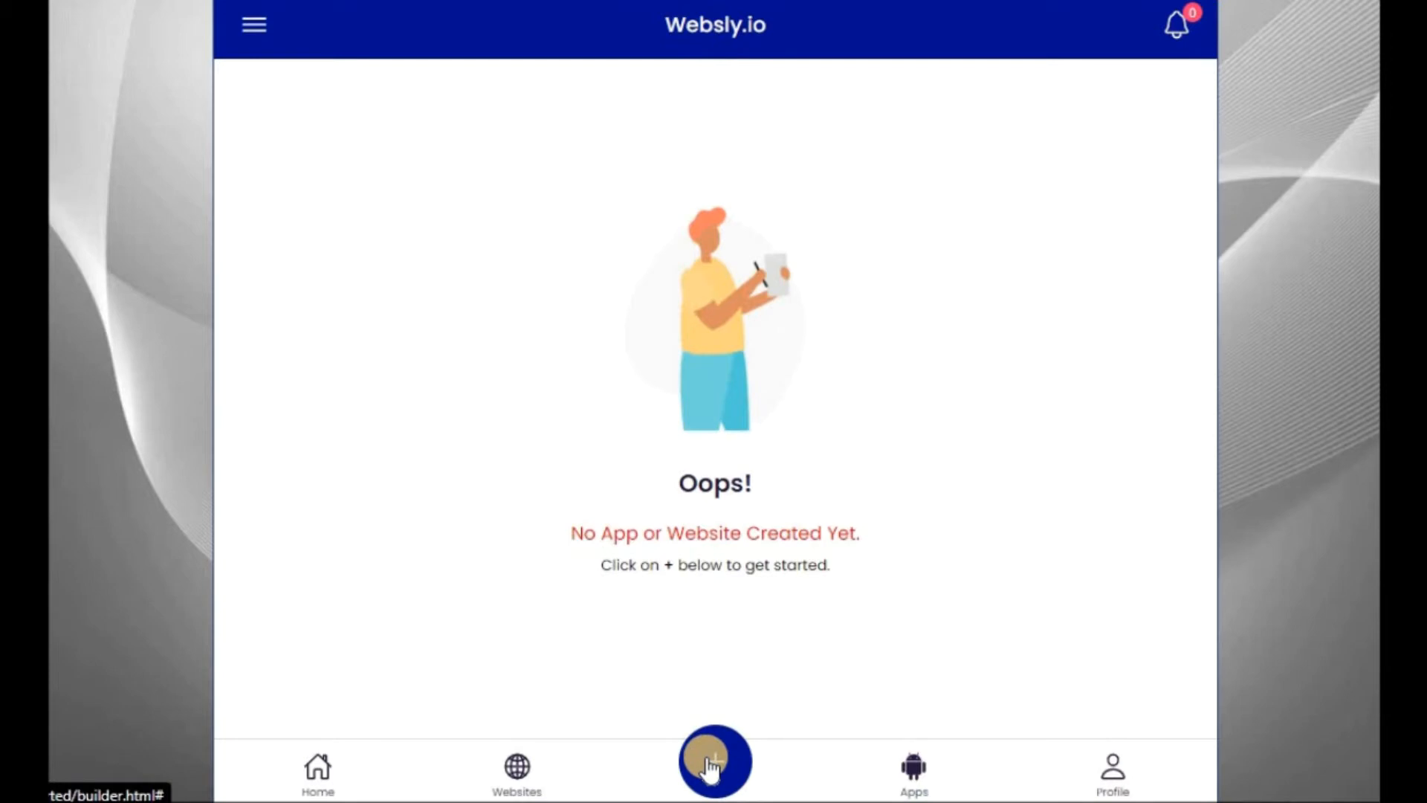
- View the account's own ID and the account navigation options
left_click(255, 29)
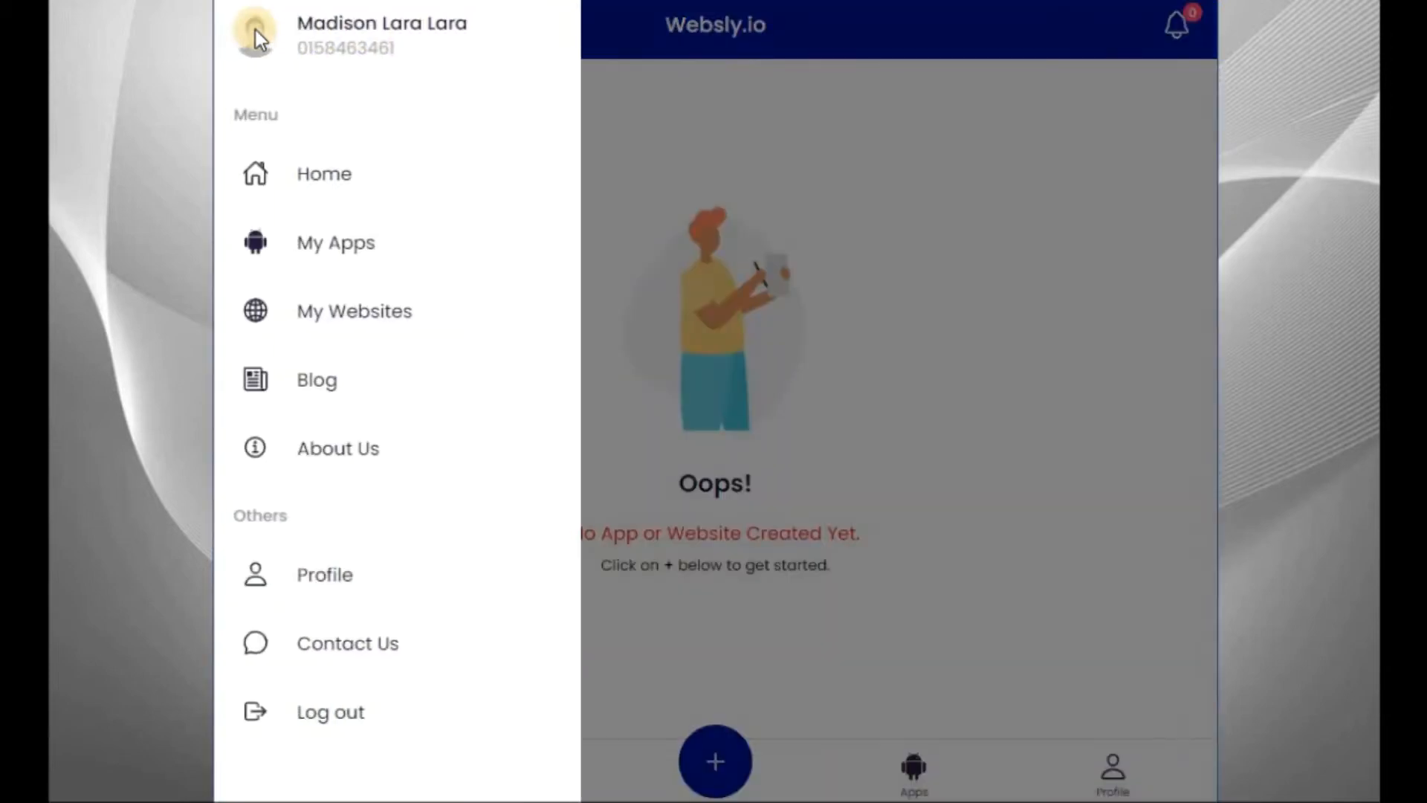
left_click(361, 49)
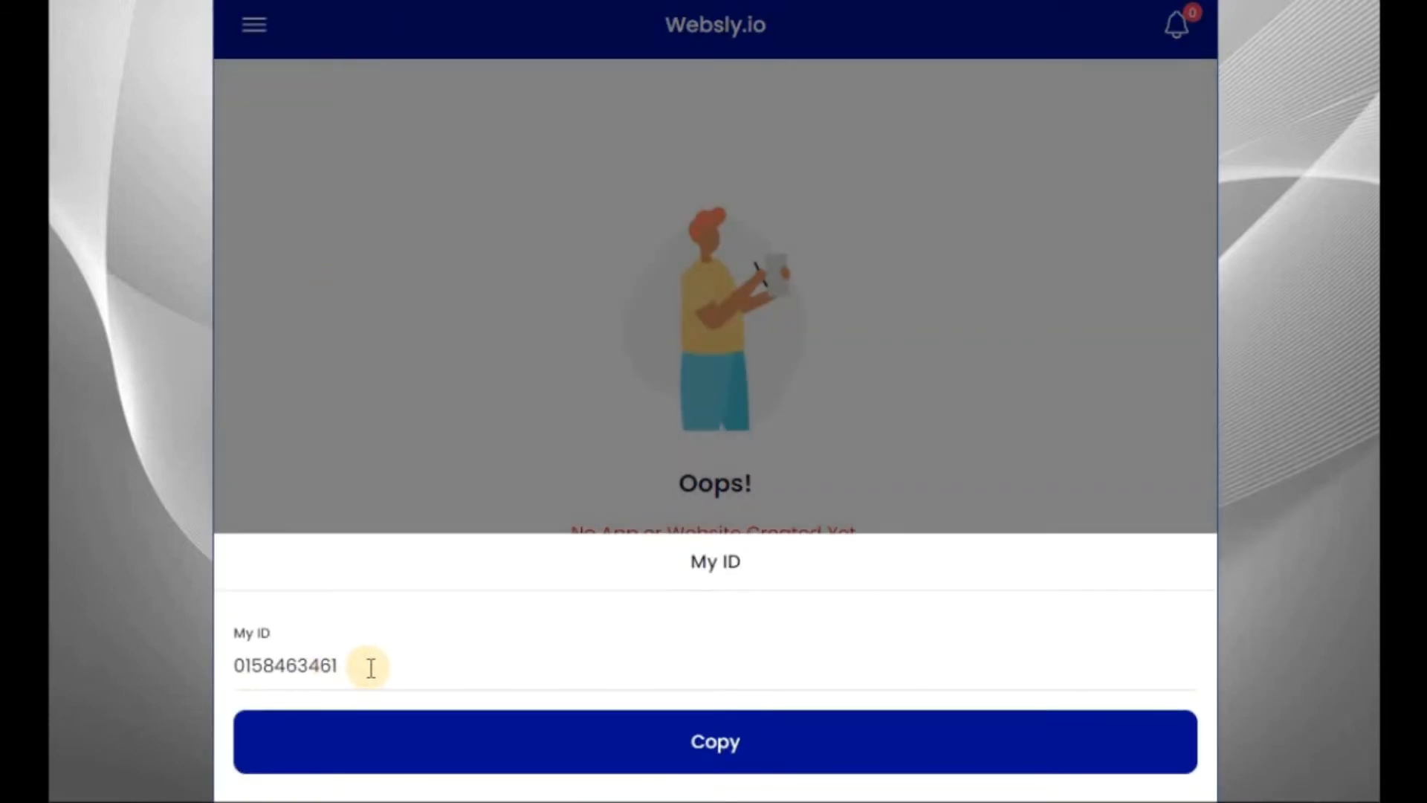
left_click(378, 337)
left_click(244, 27)
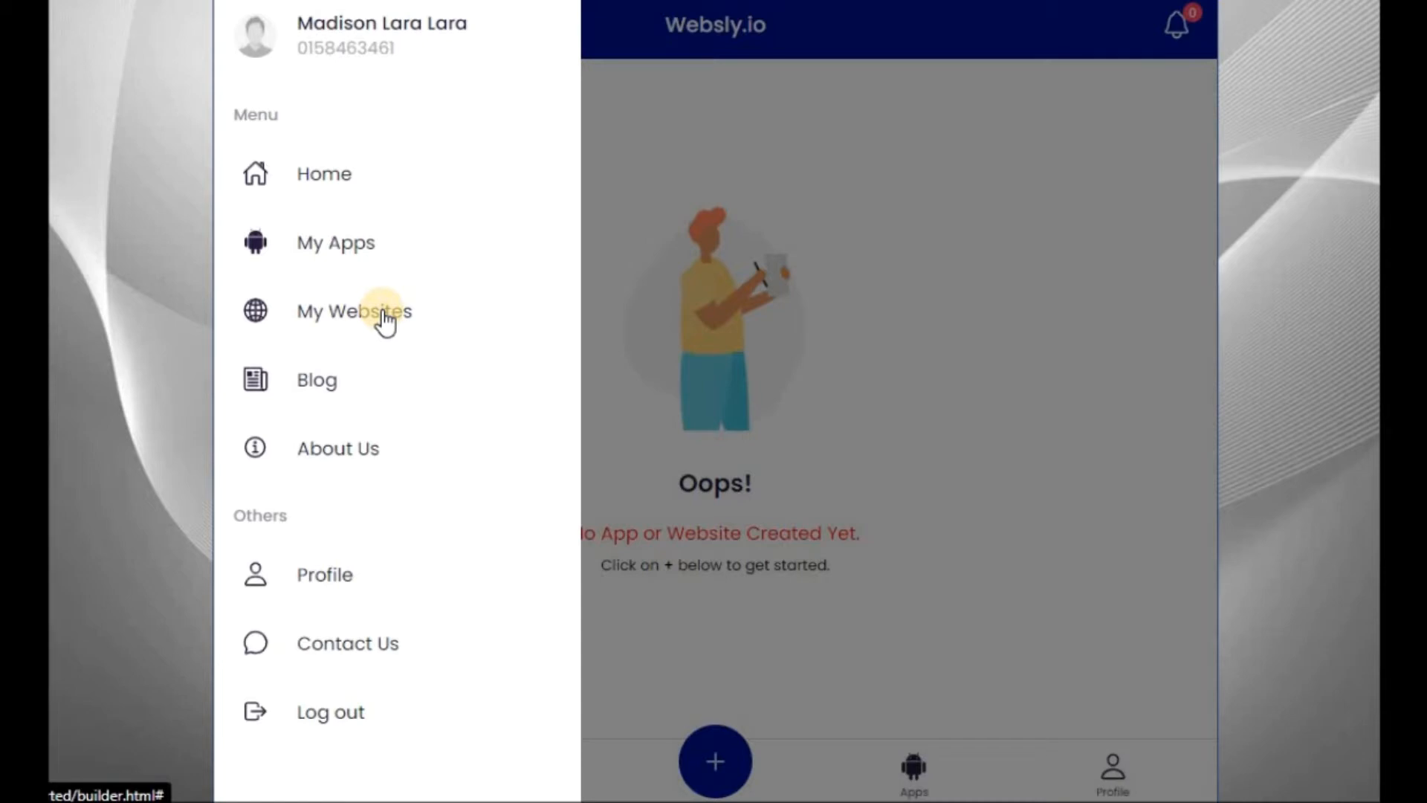
left_click(718, 755)
- Create a project on the Website platform named Sample Website, entering the email address and a password
left_click(721, 736)
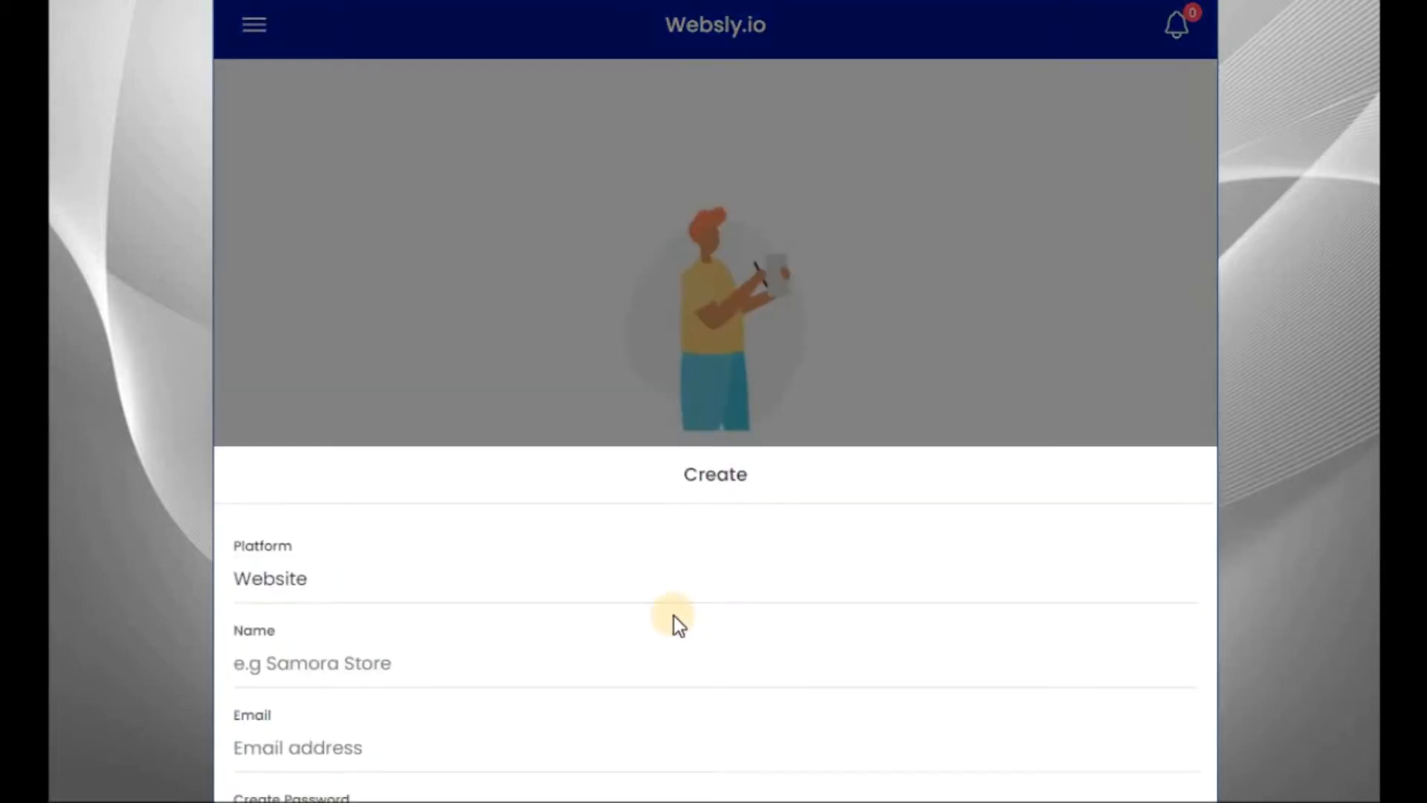
left_click(381, 426)
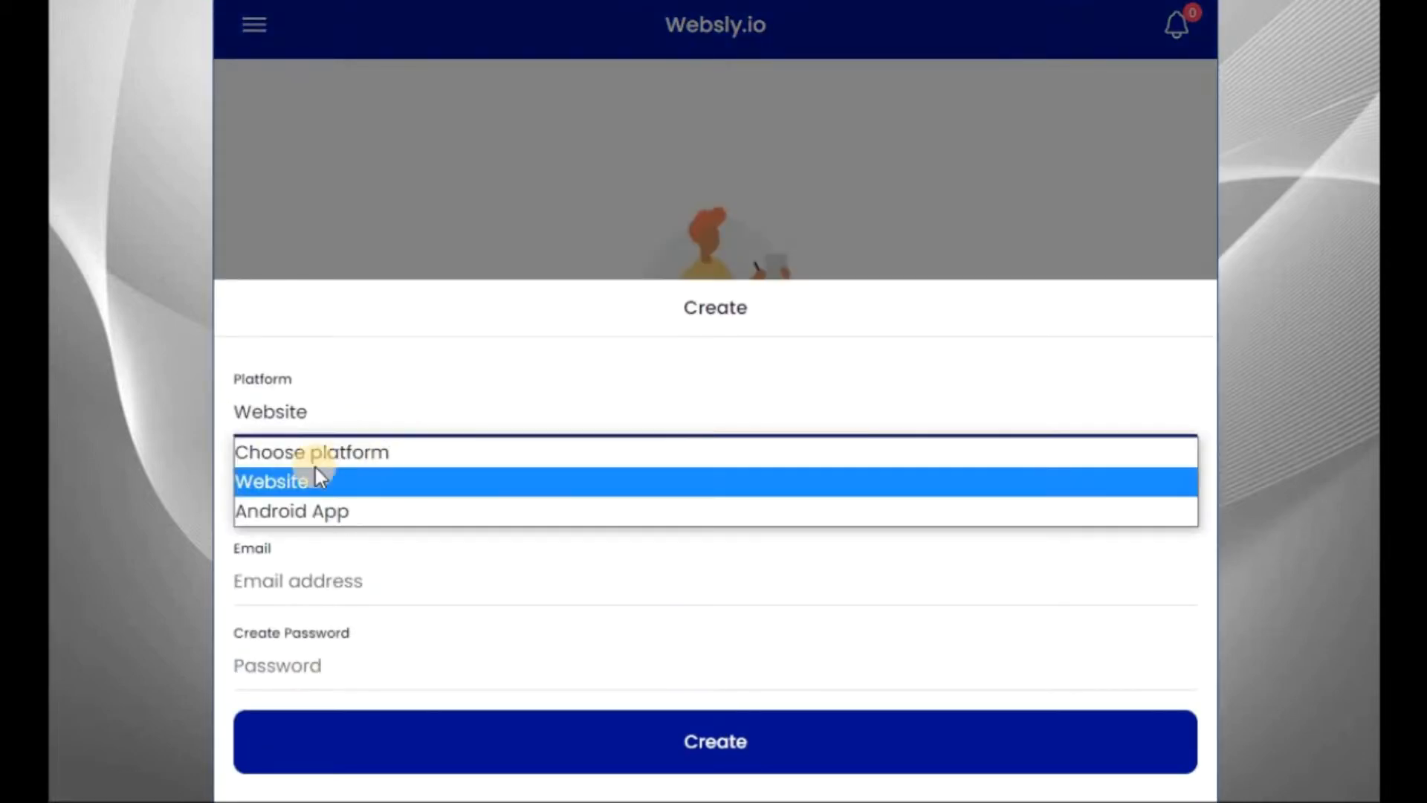
left_click(371, 483)
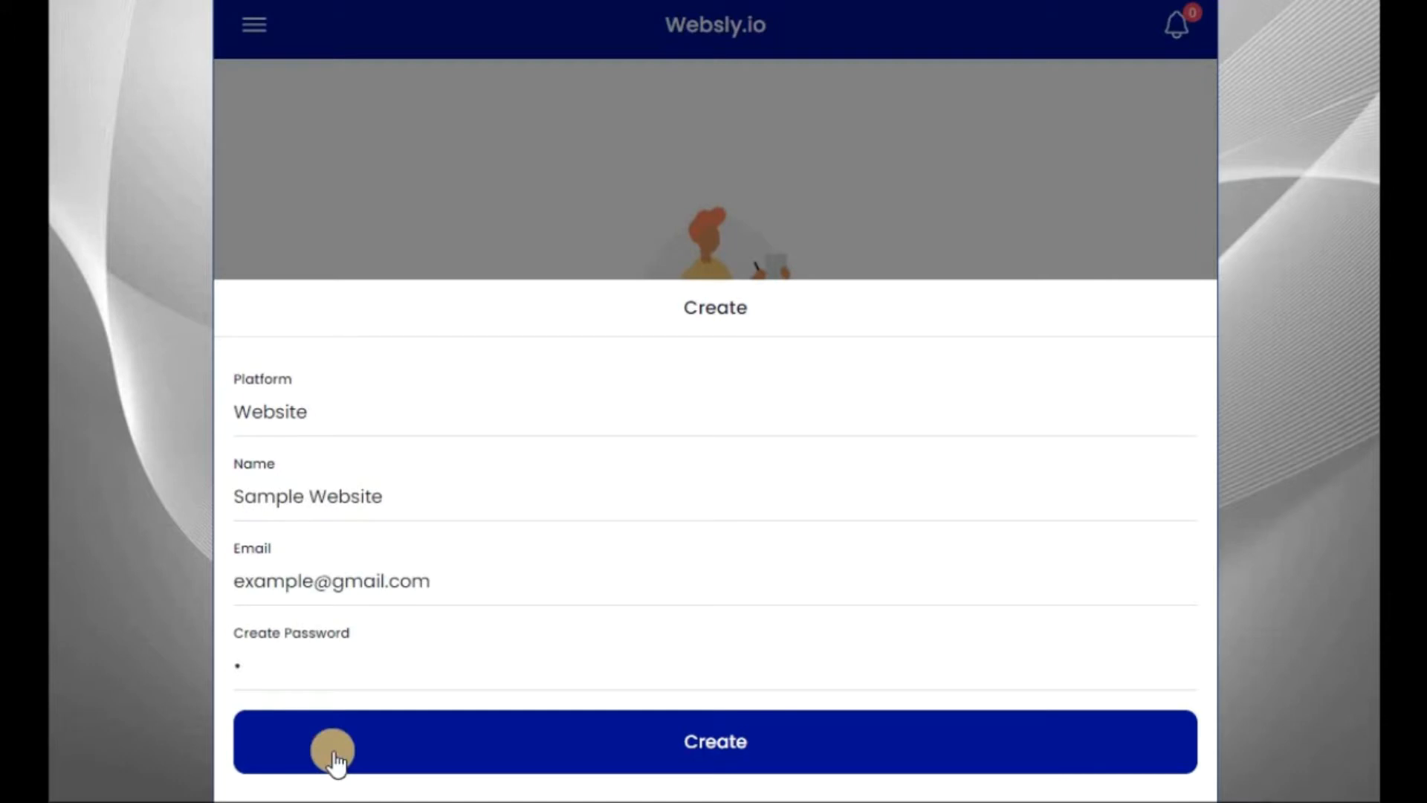
left_click(773, 752)
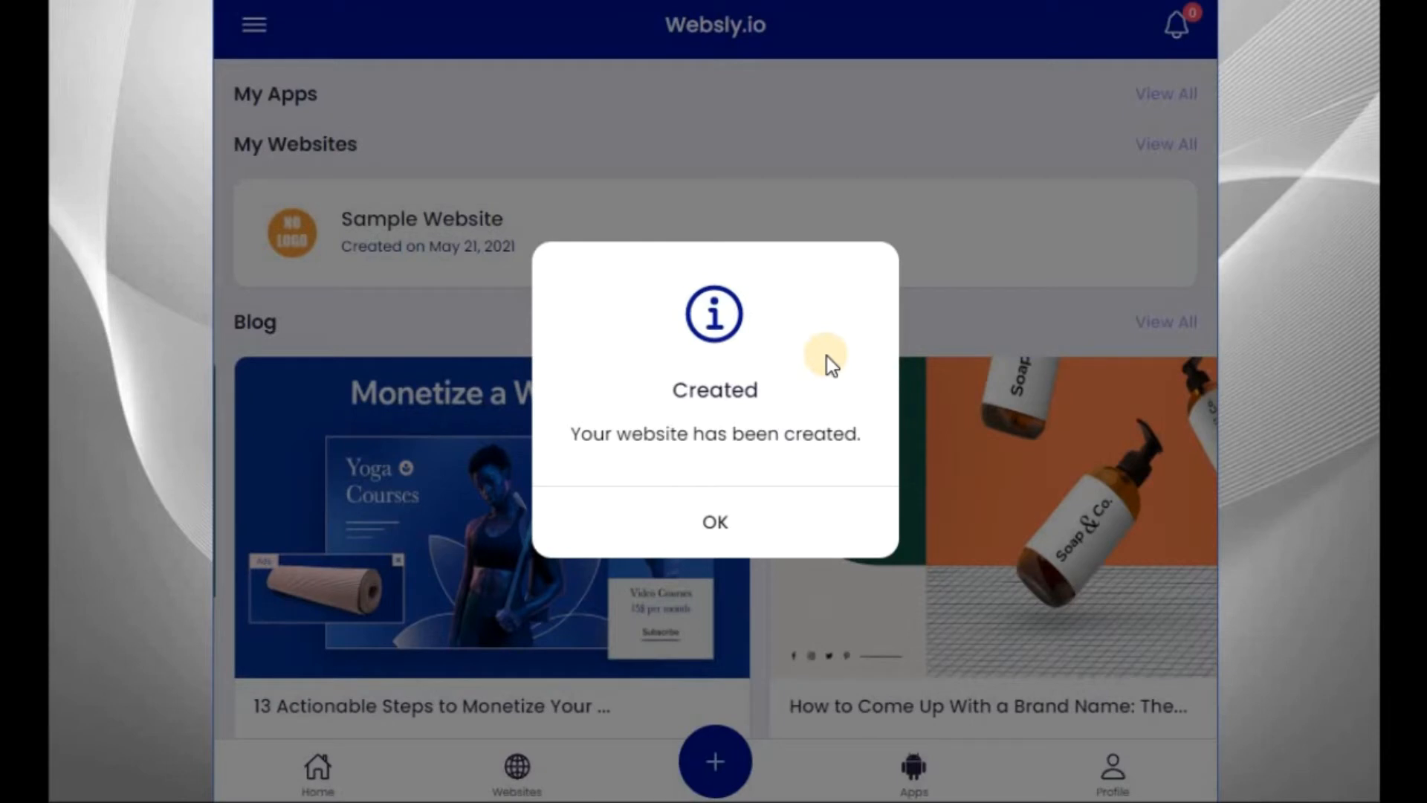
left_click(734, 529)
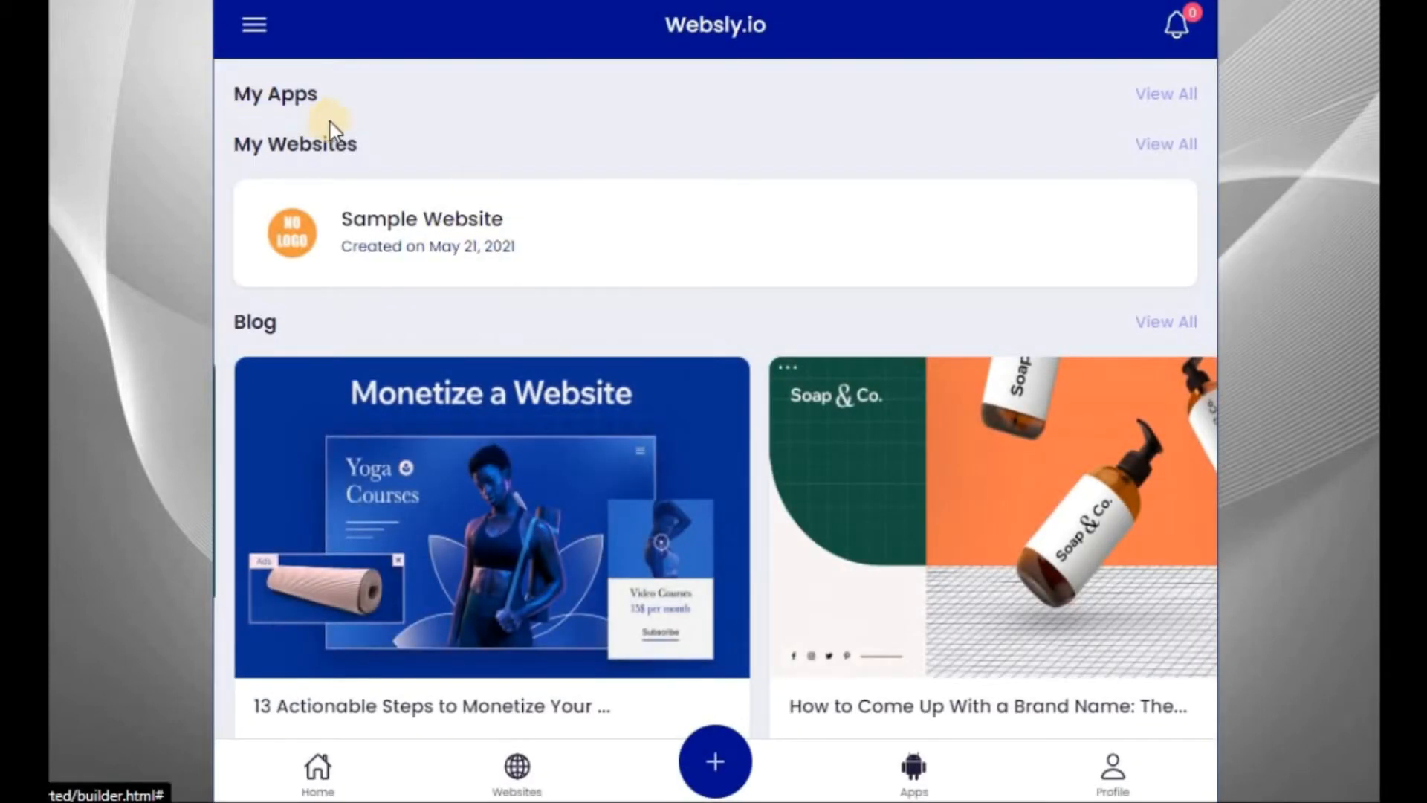
- Review the details of Sample Website, including its Manager ID, and return to the website list
left_click(585, 234)
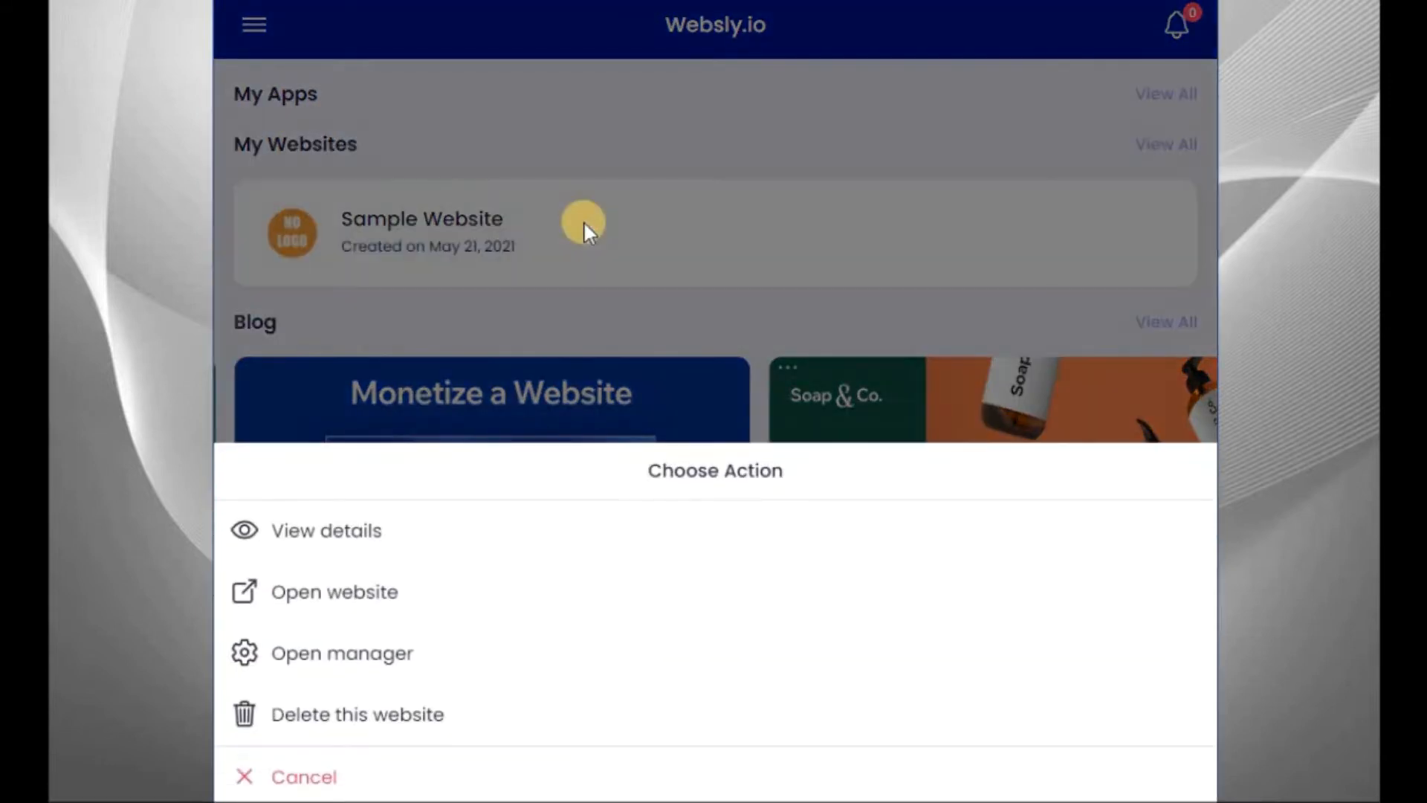
left_click(369, 532)
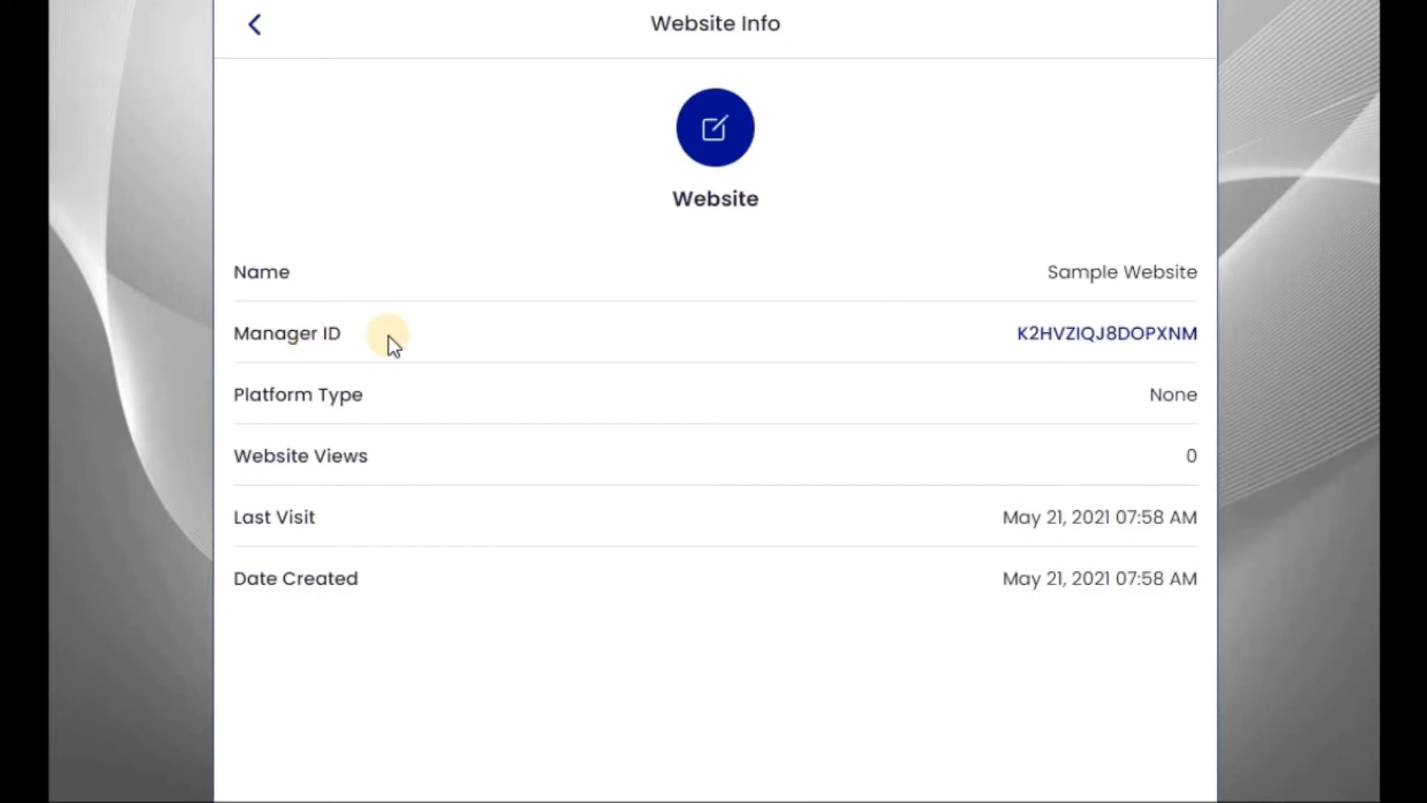
left_click(1086, 336)
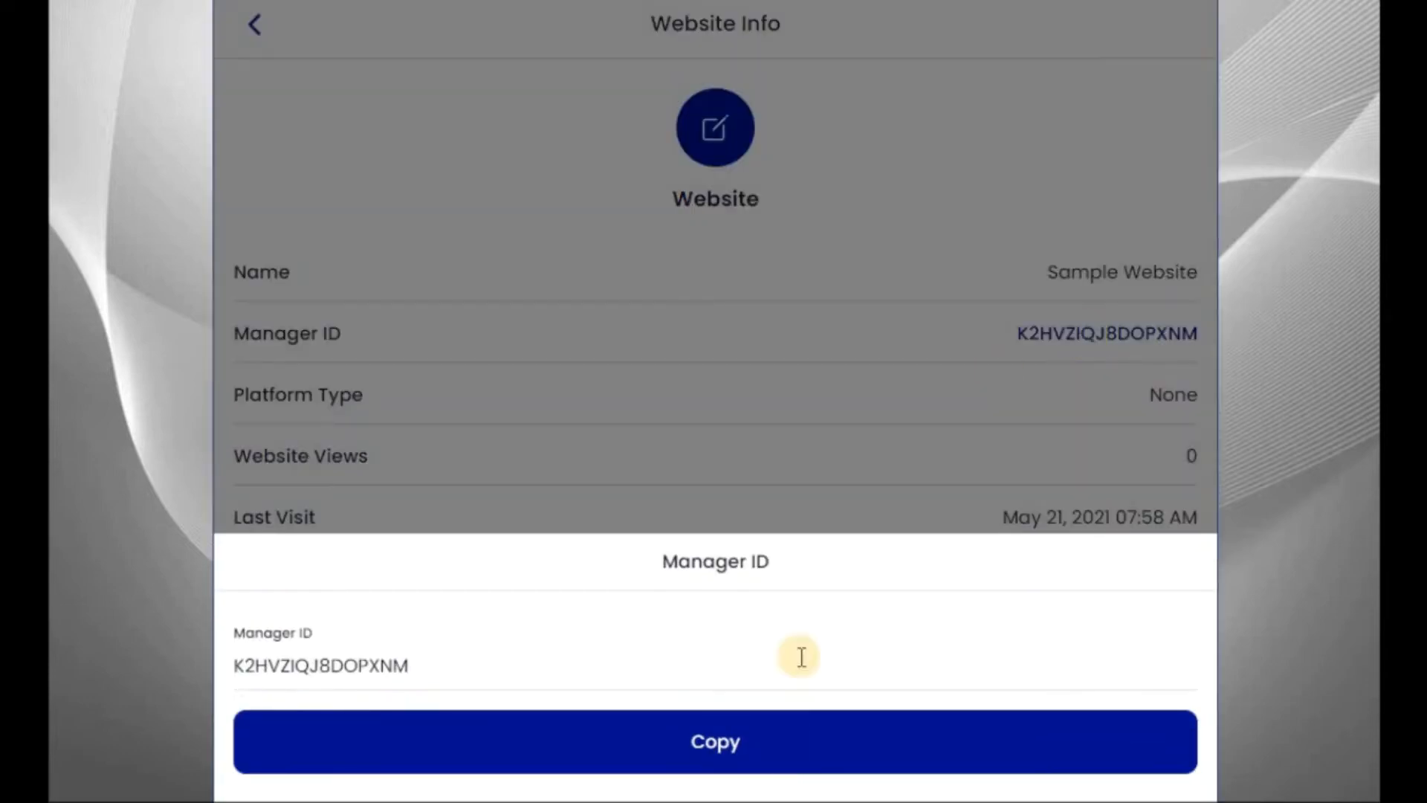
left_click(804, 481)
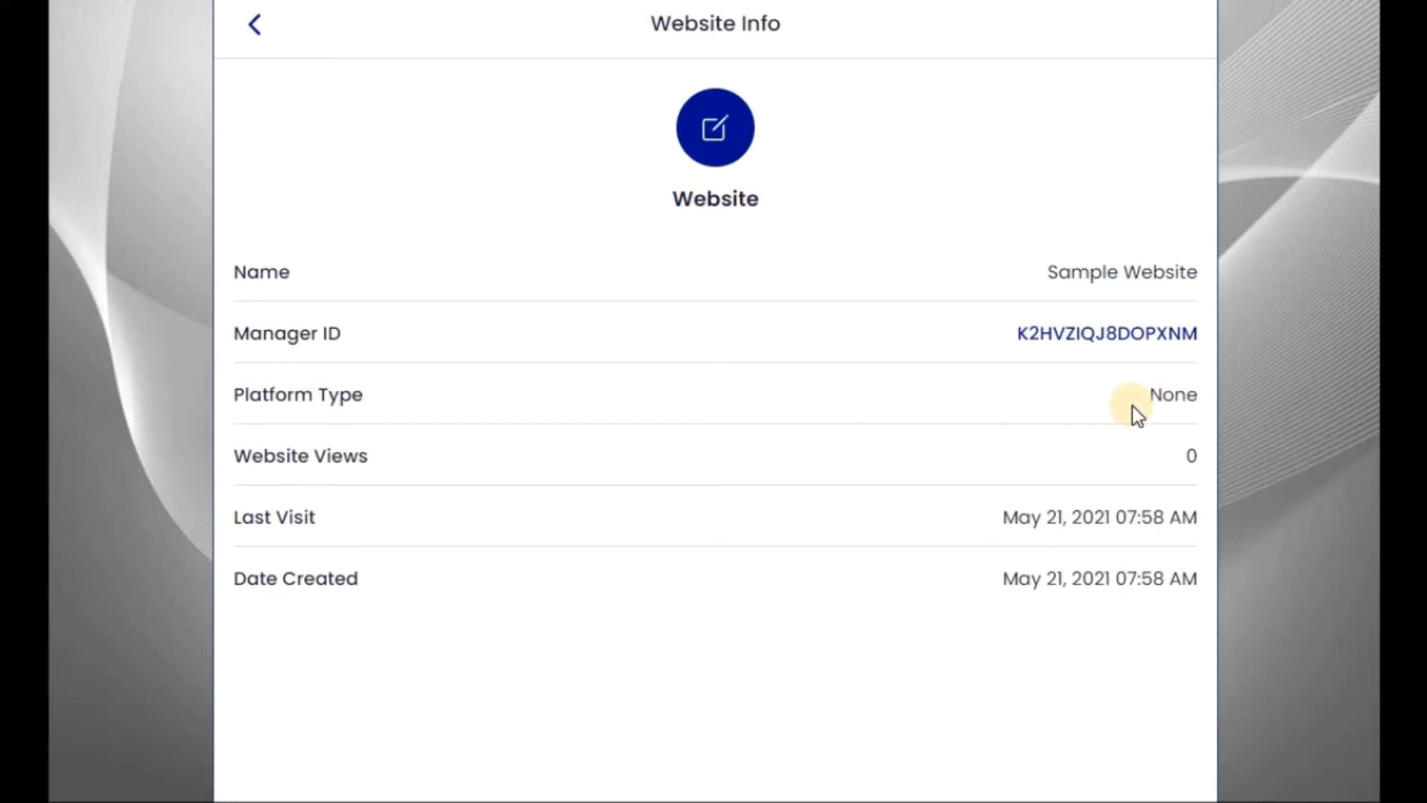
left_click(257, 22)
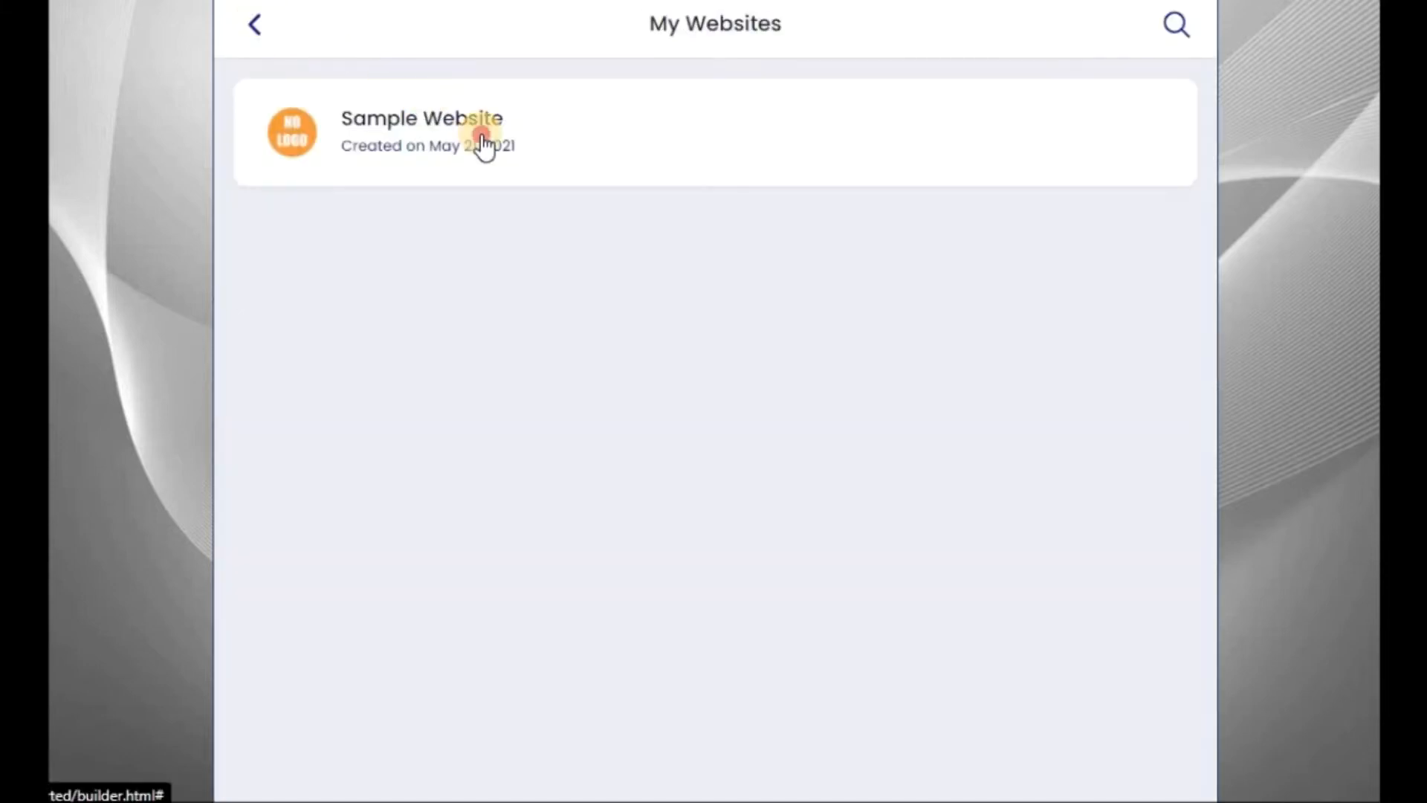
- Open Sample Website and update its settings with the Online School Website type and Enroll as button text
left_click(482, 140)
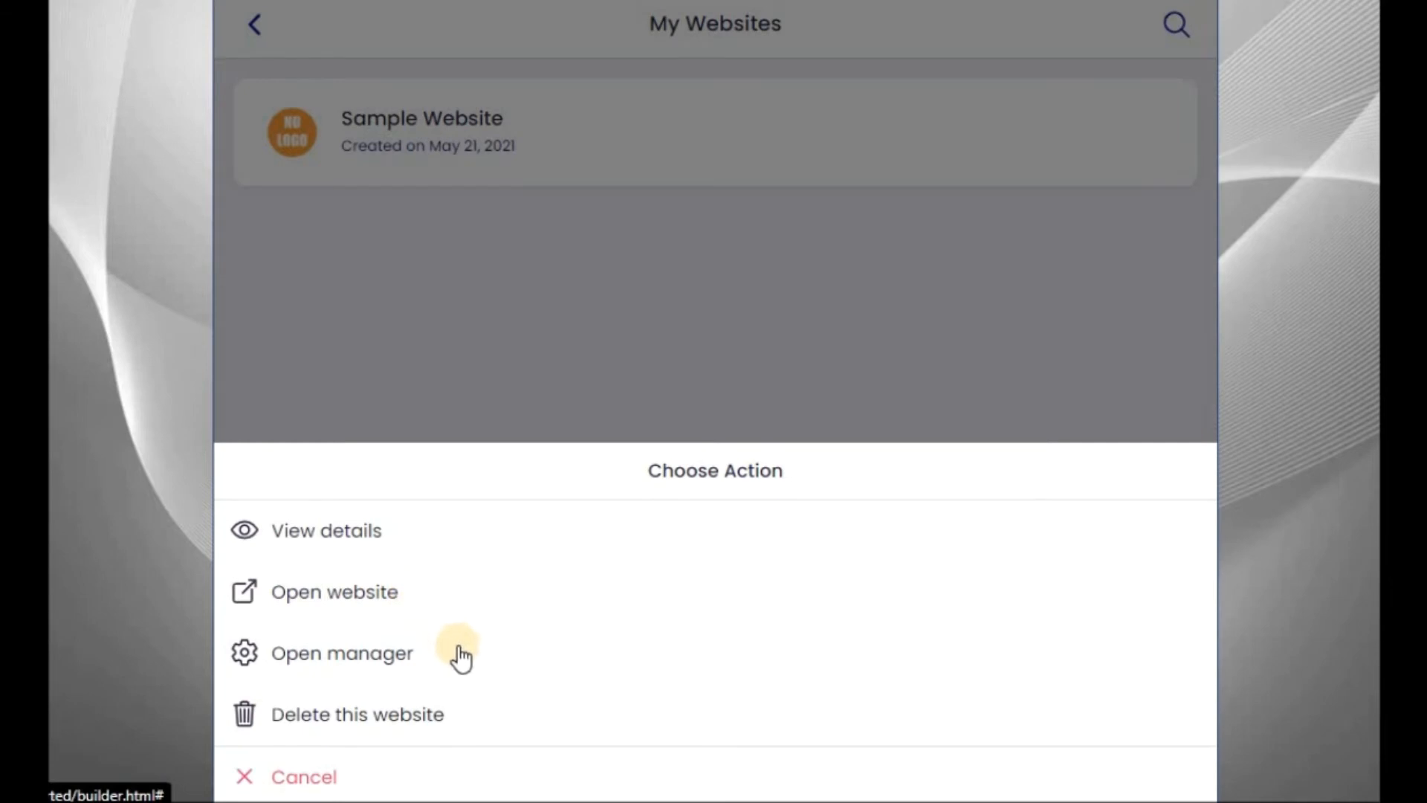
left_click(411, 593)
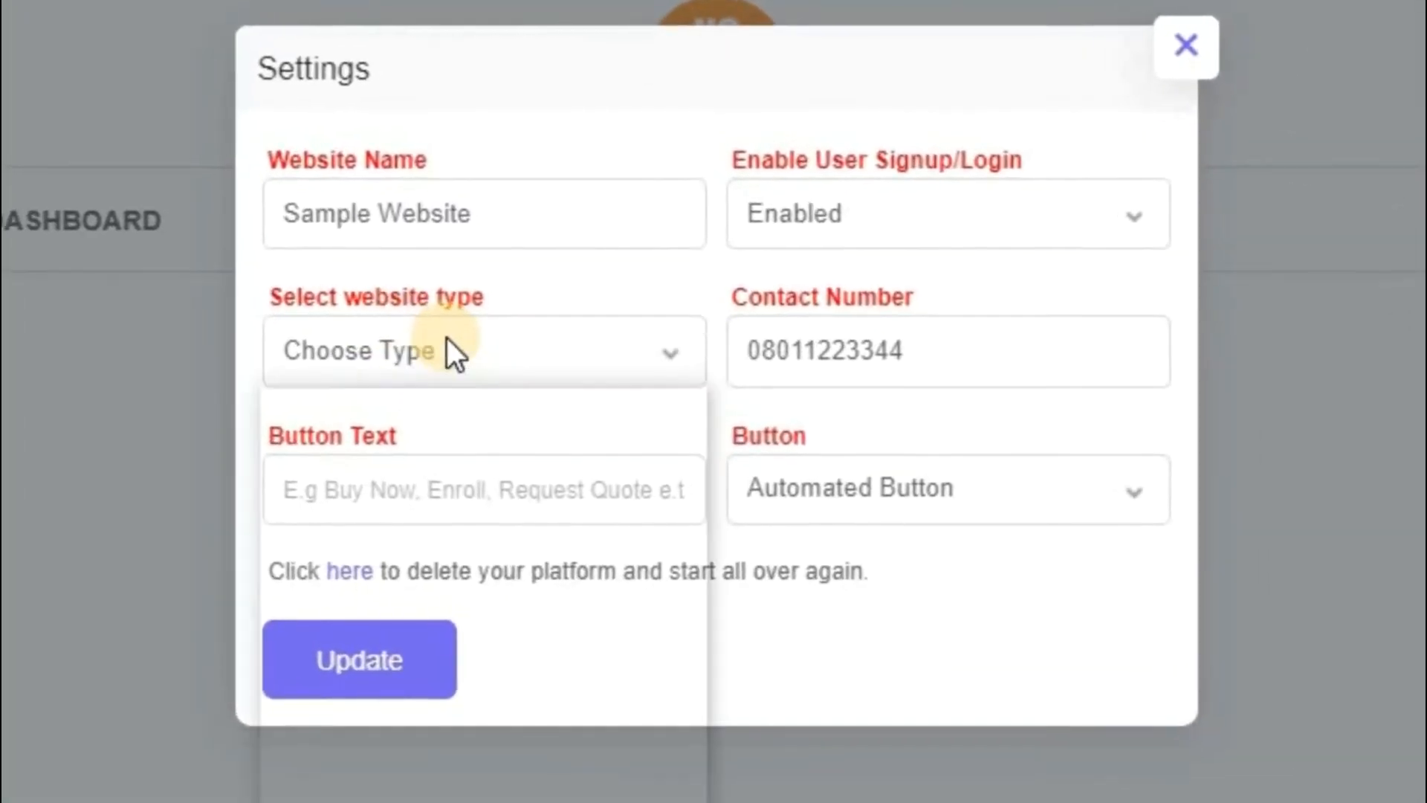
left_click(447, 336)
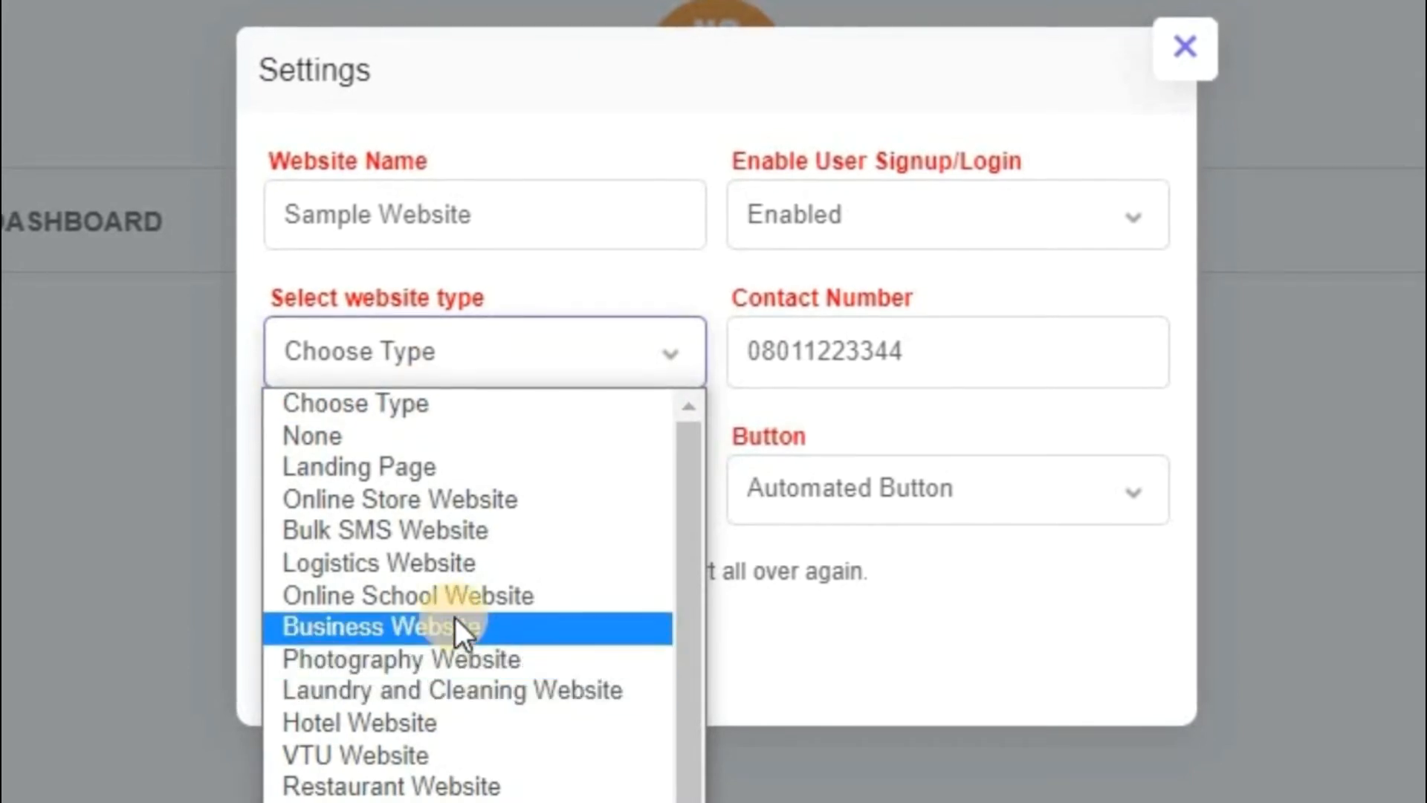
left_click(456, 596)
left_click(1041, 199)
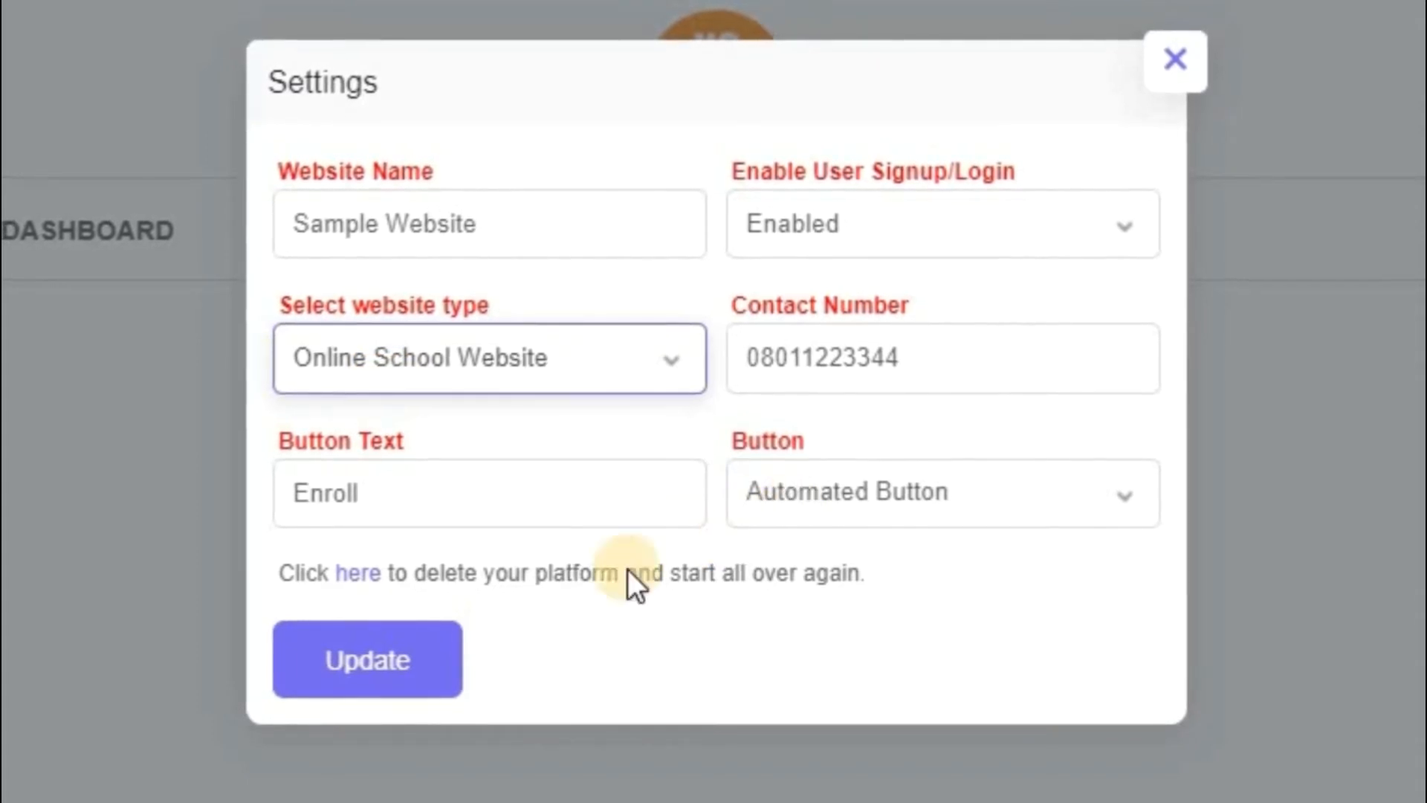
left_click(390, 660)
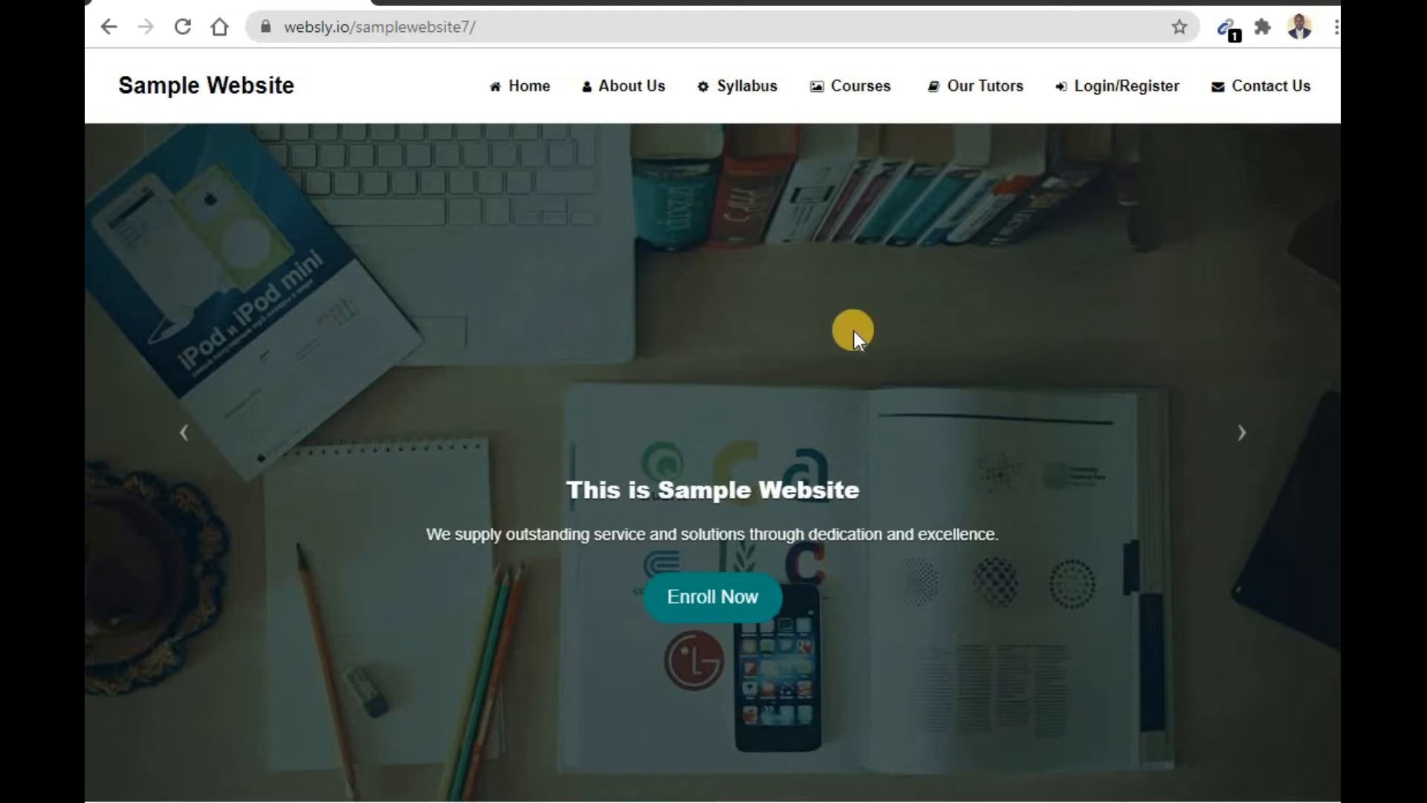
- Examine the published site's home banner and the sample texts in its Syllabus section
scroll(725, 541, "down", 1)
scroll(711, 570, "down", 3)
scroll(711, 569, "down", 9)
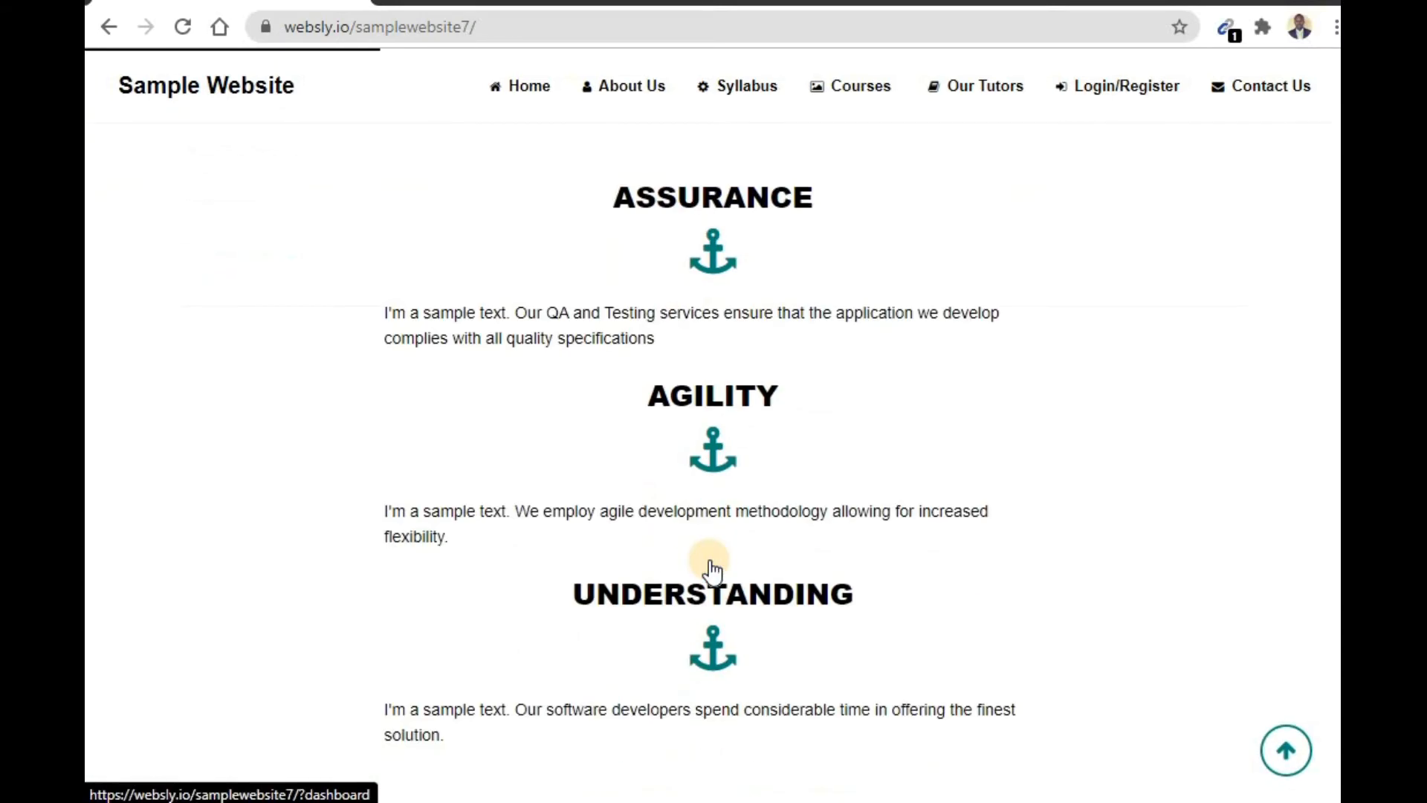
scroll(711, 570, "up", 3)
scroll(712, 569, "up", 2)
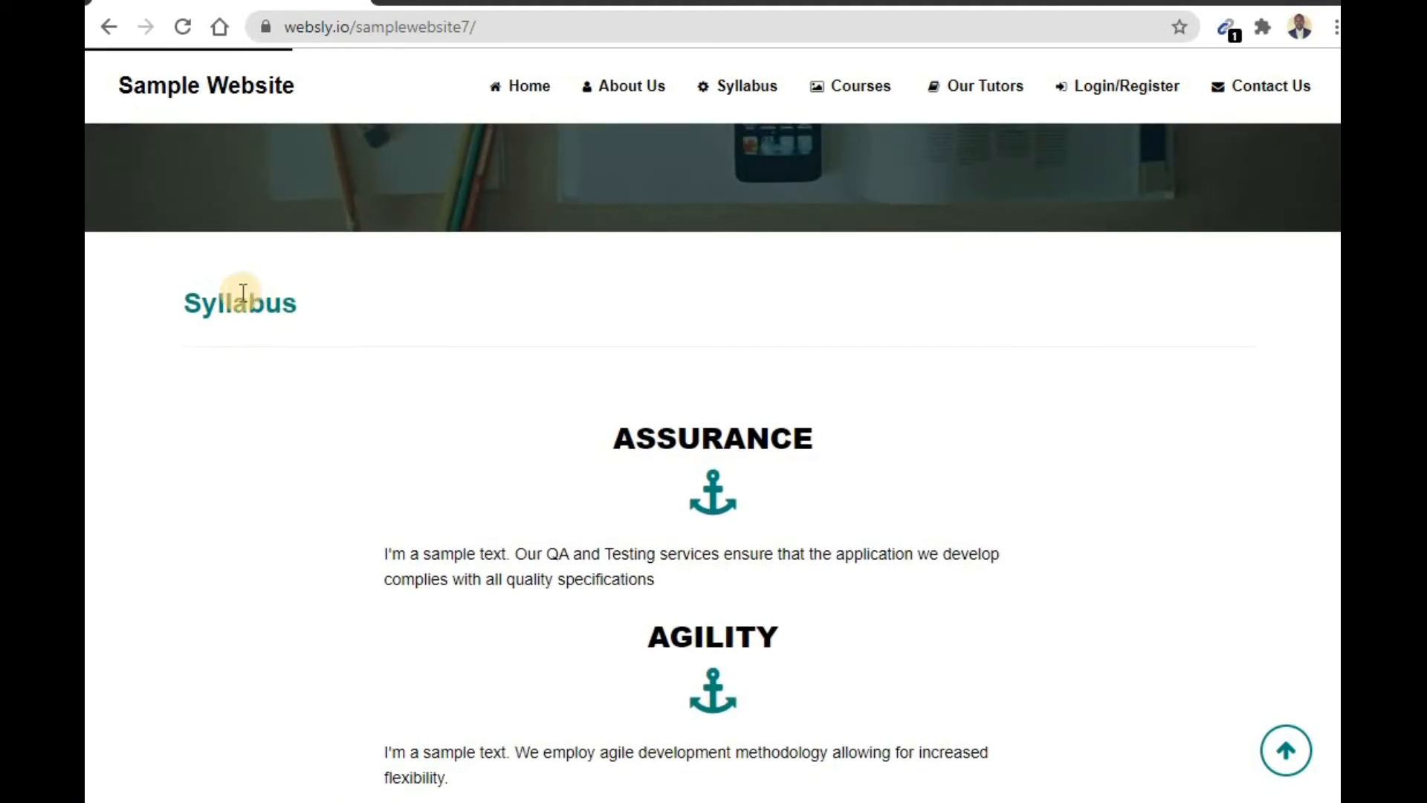
scroll(524, 416, "down", 3)
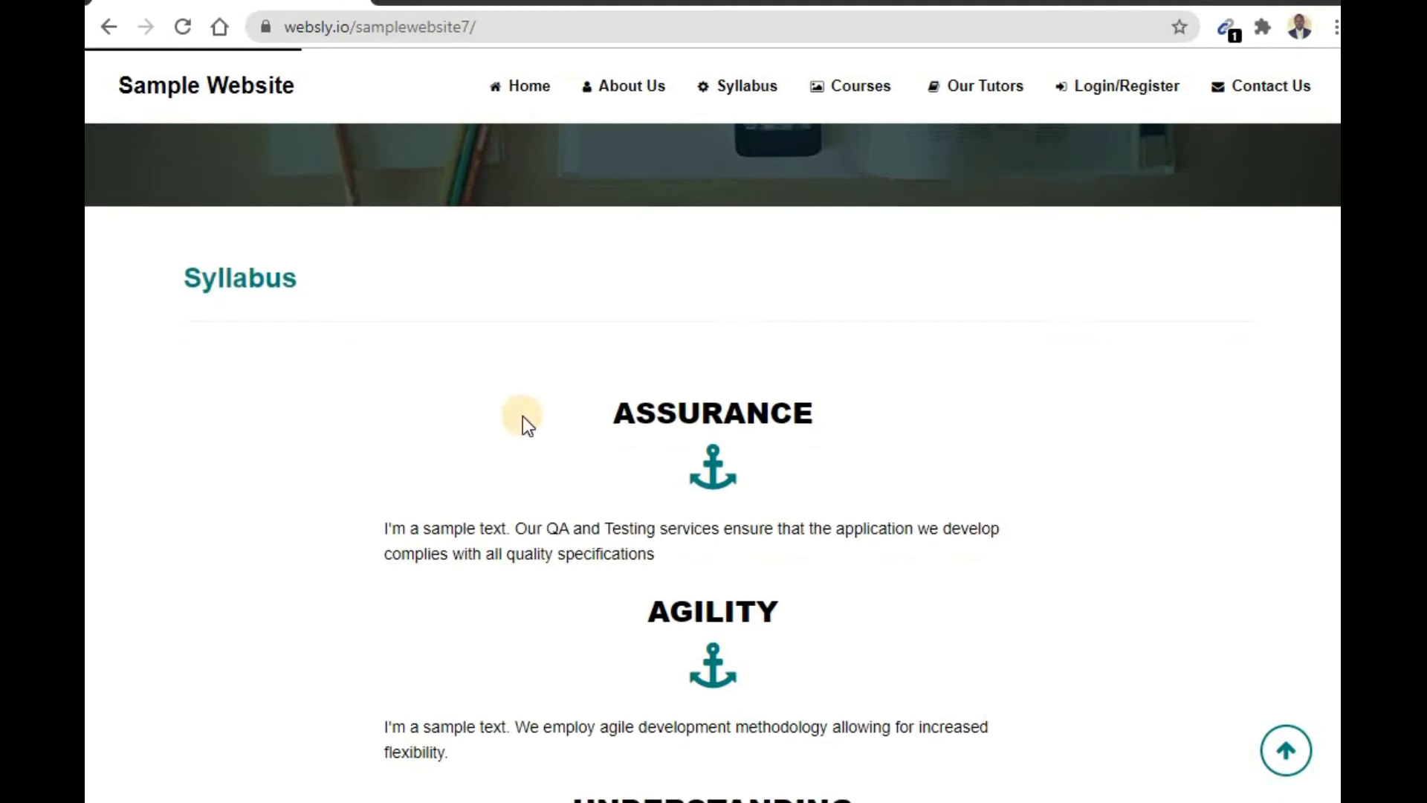
- Examine the Courses section with its sample entries, the contact form and the footer of the published site
scroll(863, 580, "down", 10)
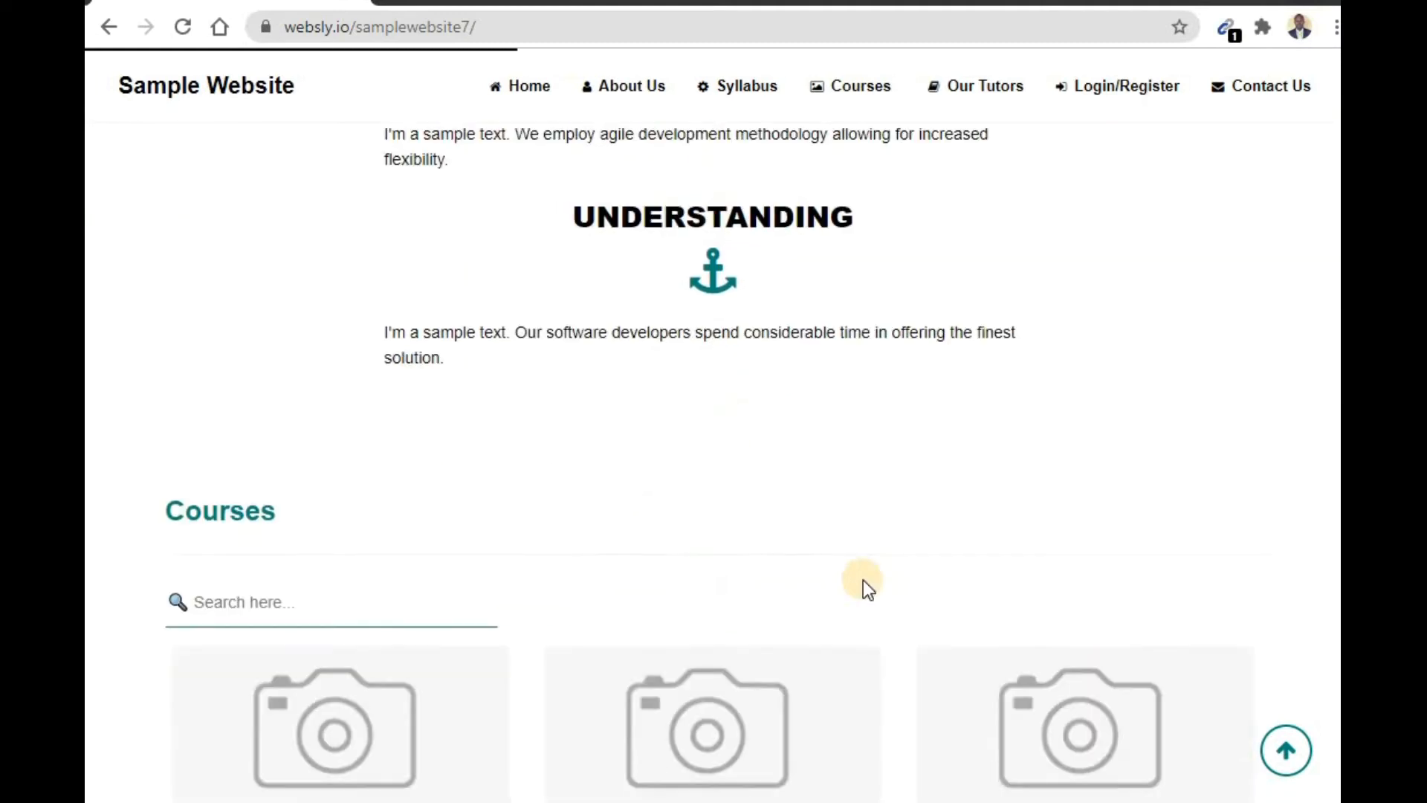
scroll(862, 580, "up", 2)
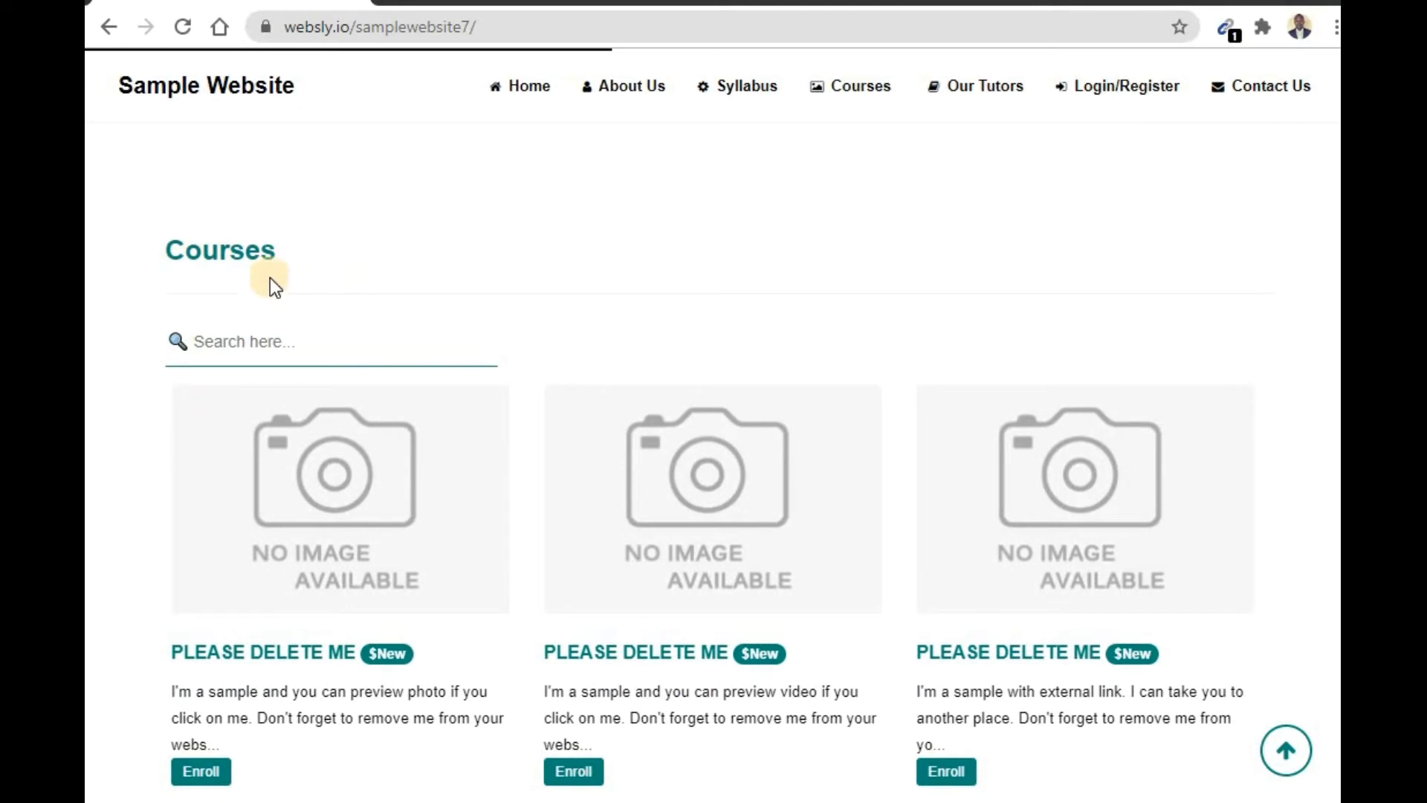
scroll(336, 413, "down", 1)
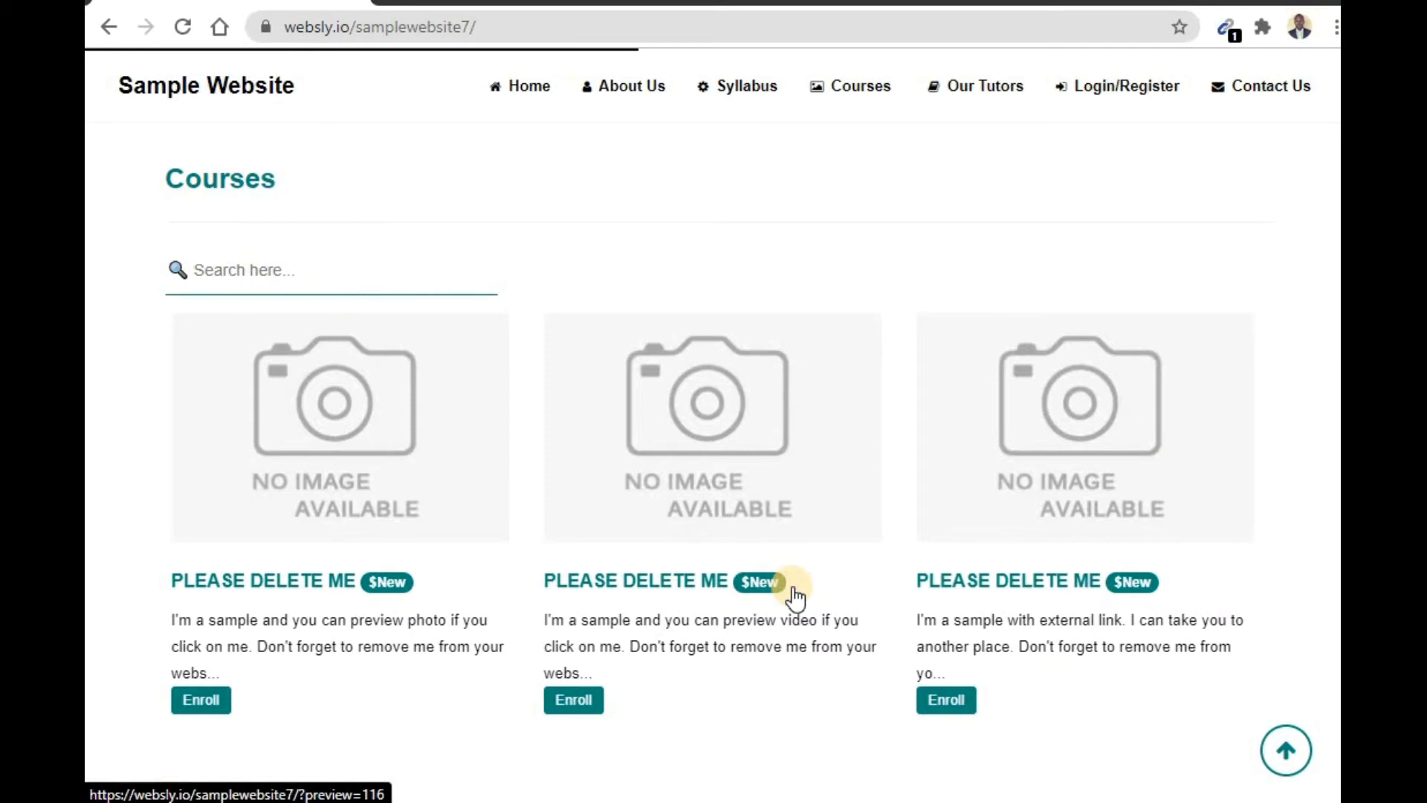
scroll(793, 595, "down", 15)
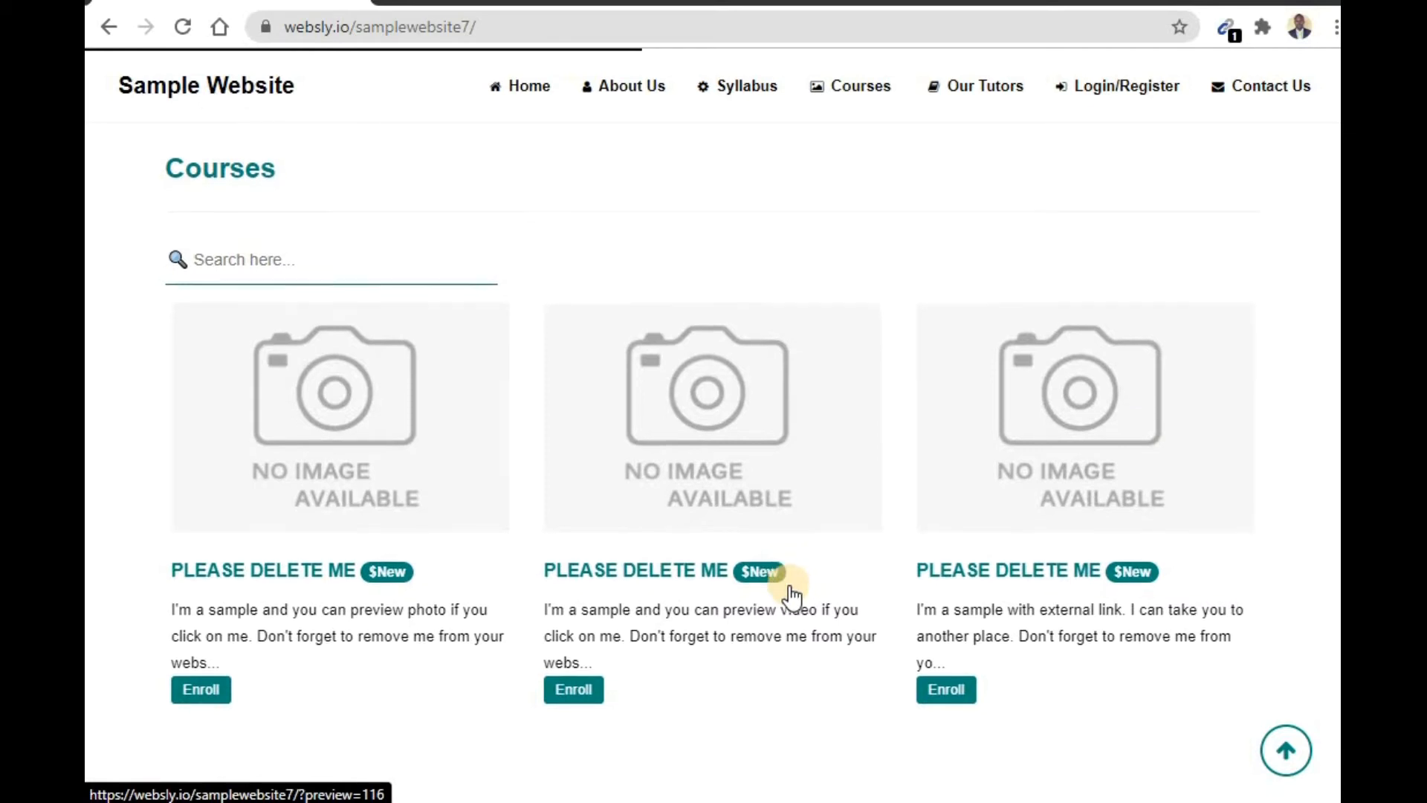
scroll(792, 595, "down", 6)
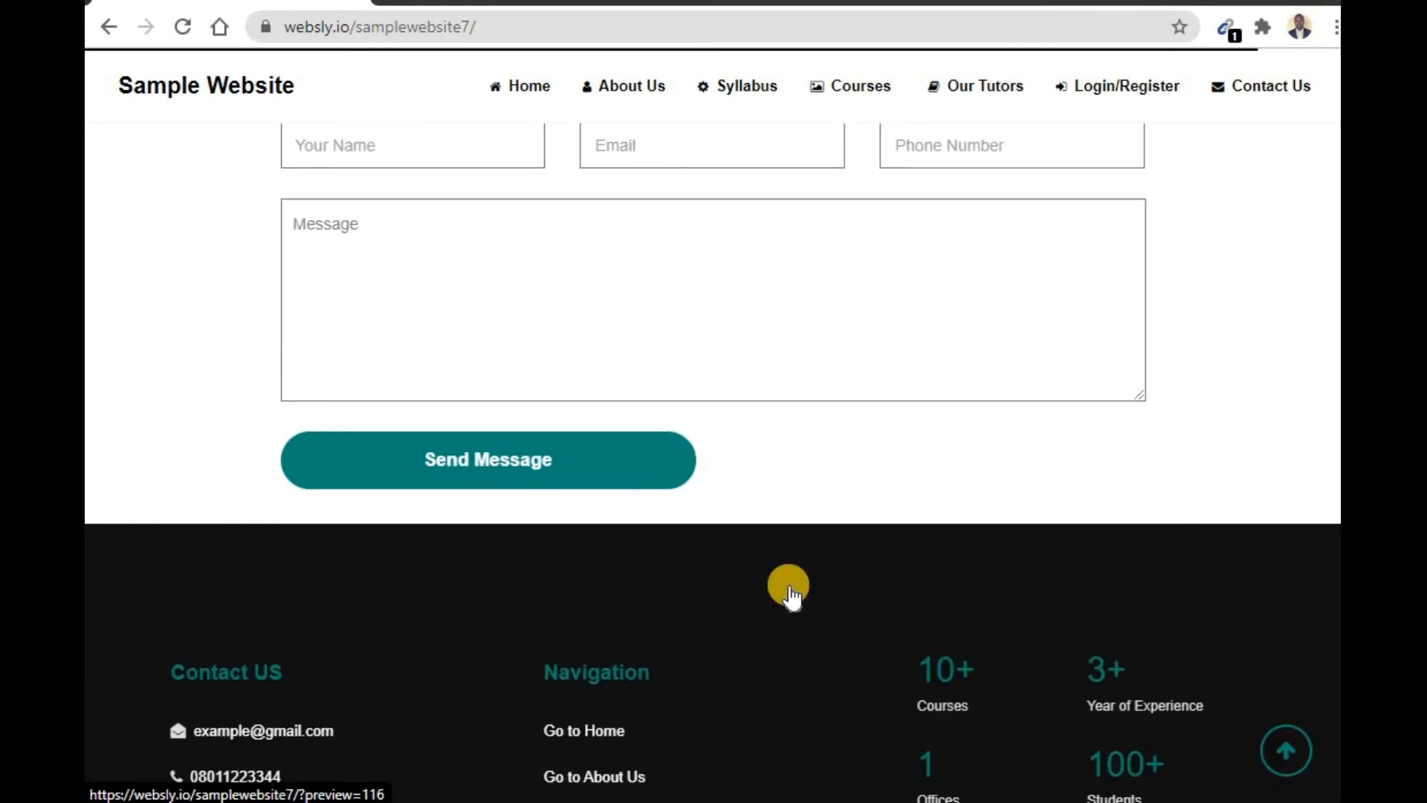
scroll(793, 594, "up", 6)
scroll(792, 595, "up", 2)
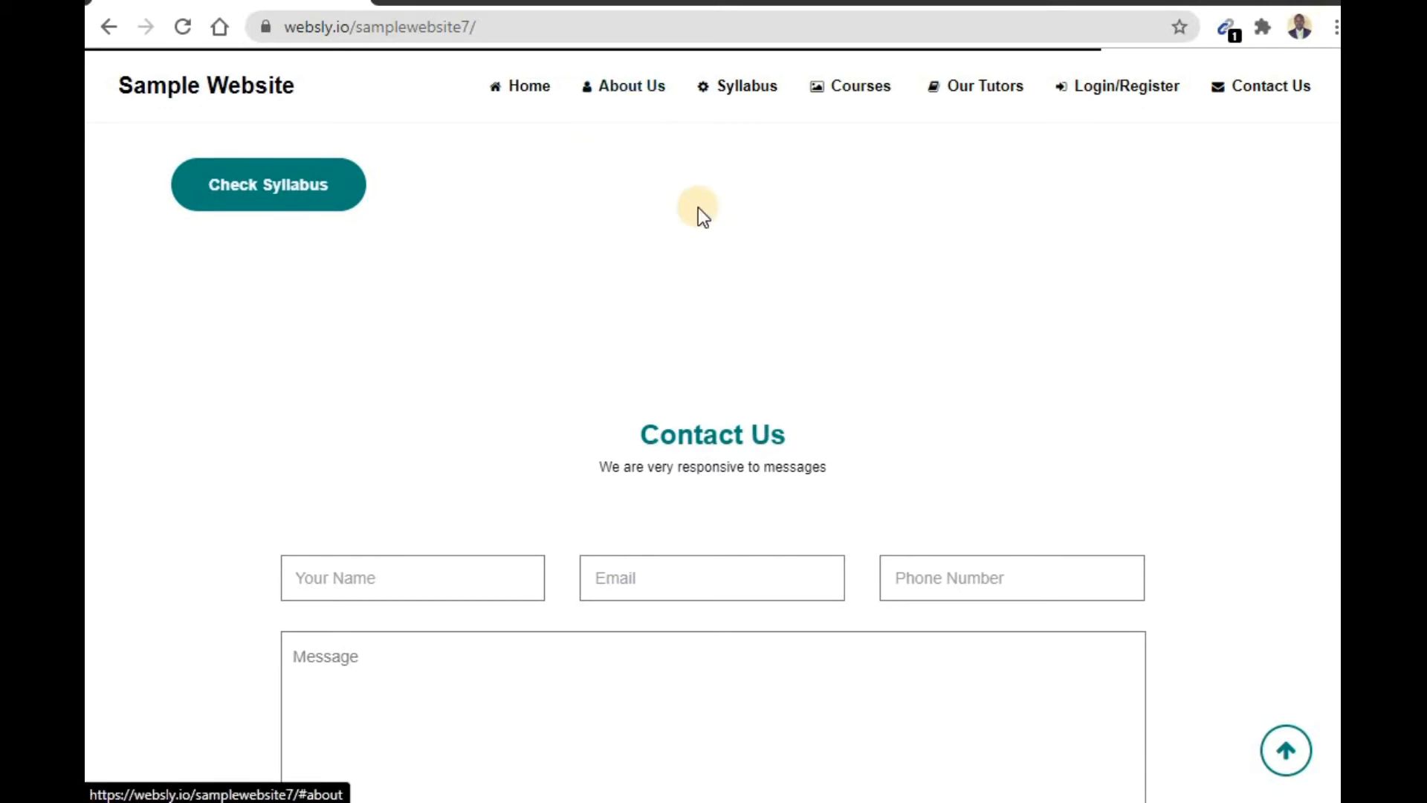
- View the Courses and Our Tutors sections of the published site
left_click(858, 91)
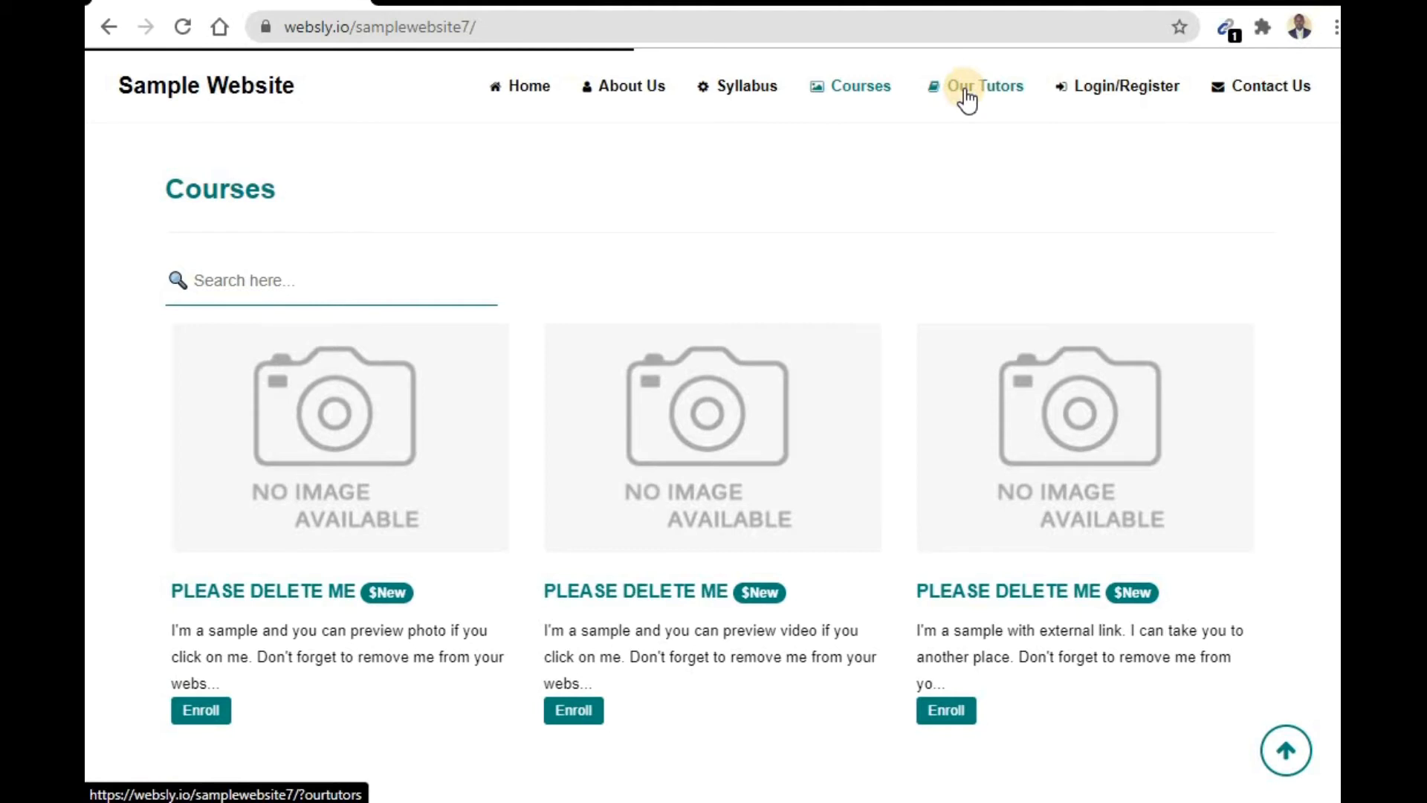
left_click(966, 88)
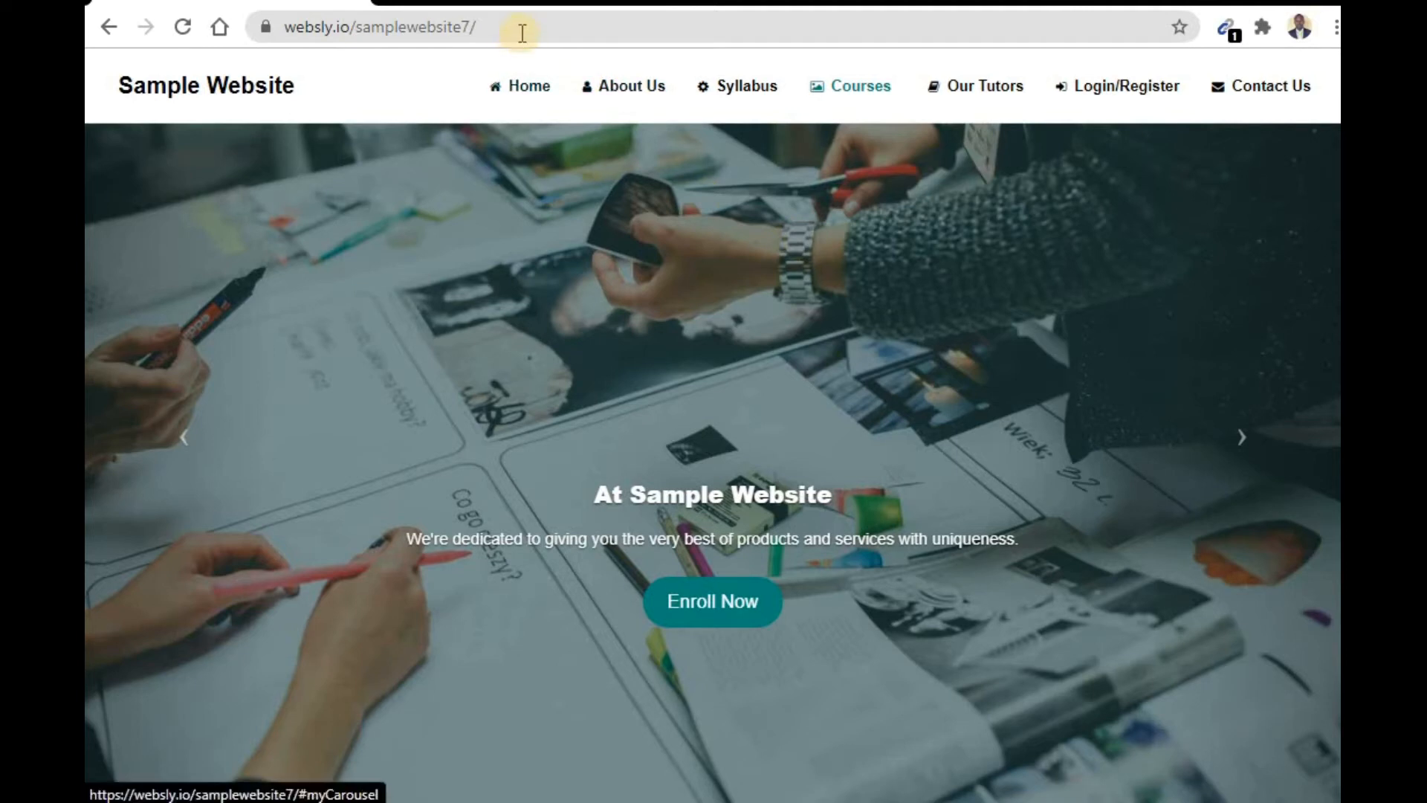
- Go to the websly.io home page and open the website builder from there
left_click_drag(520, 29, 360, 33)
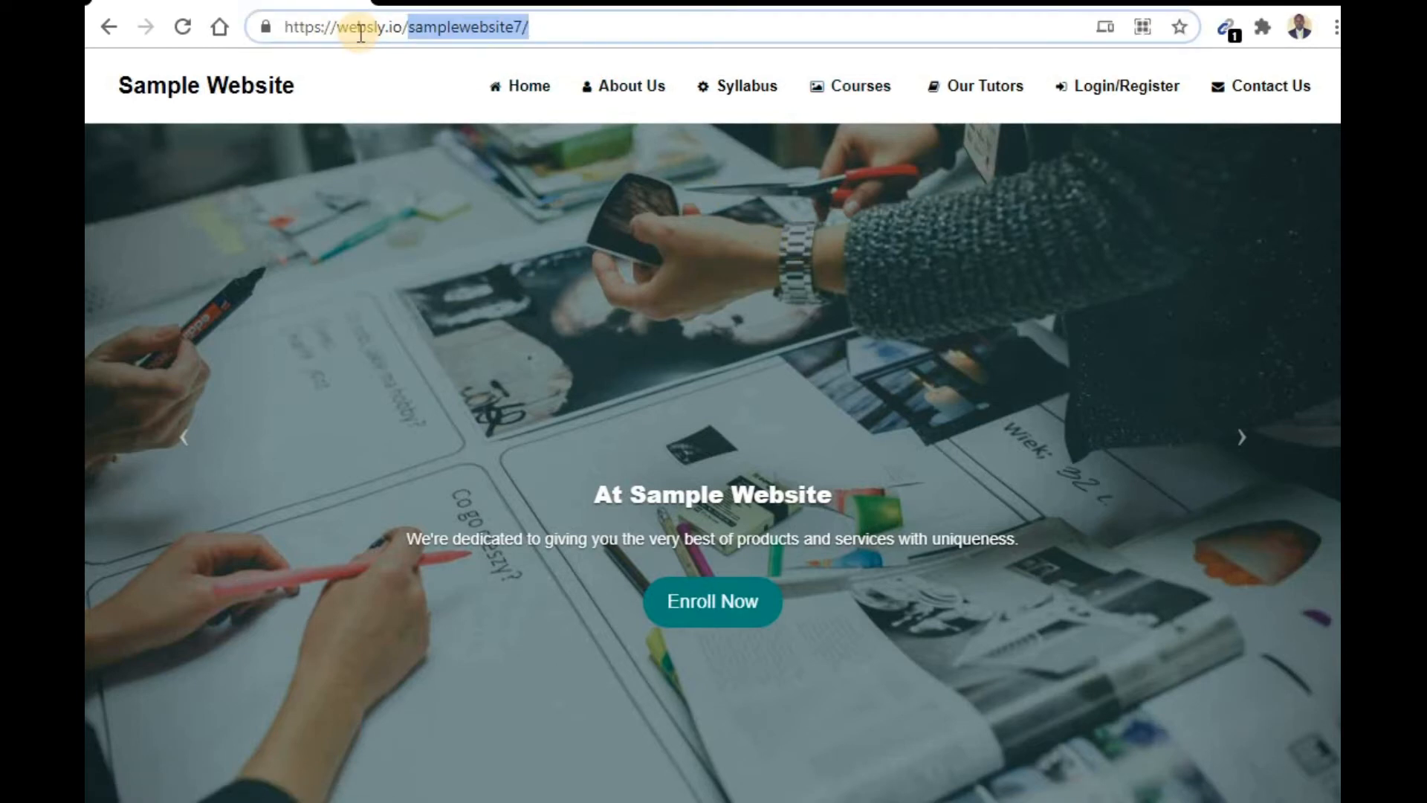
key("BackSpace")
key("Return")
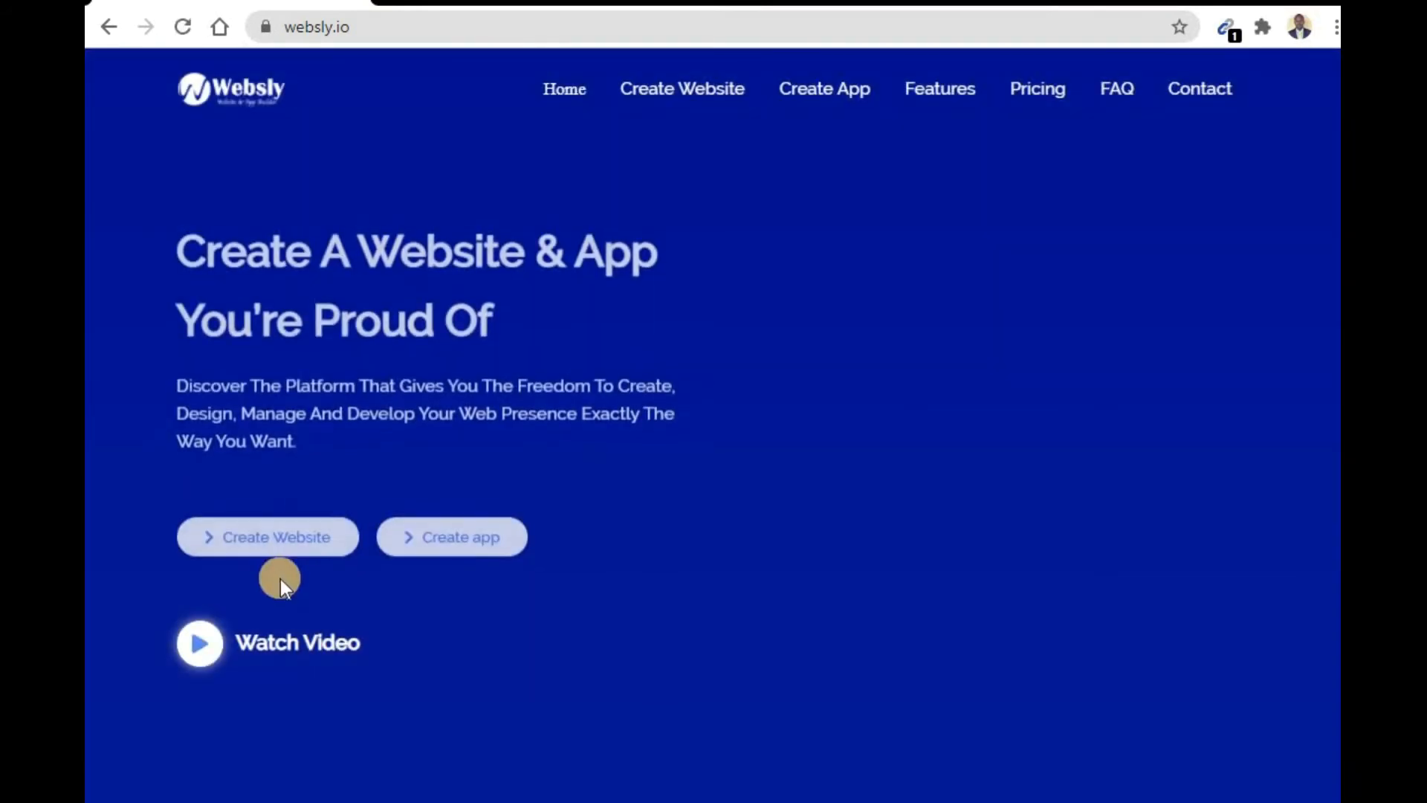
left_click(261, 548)
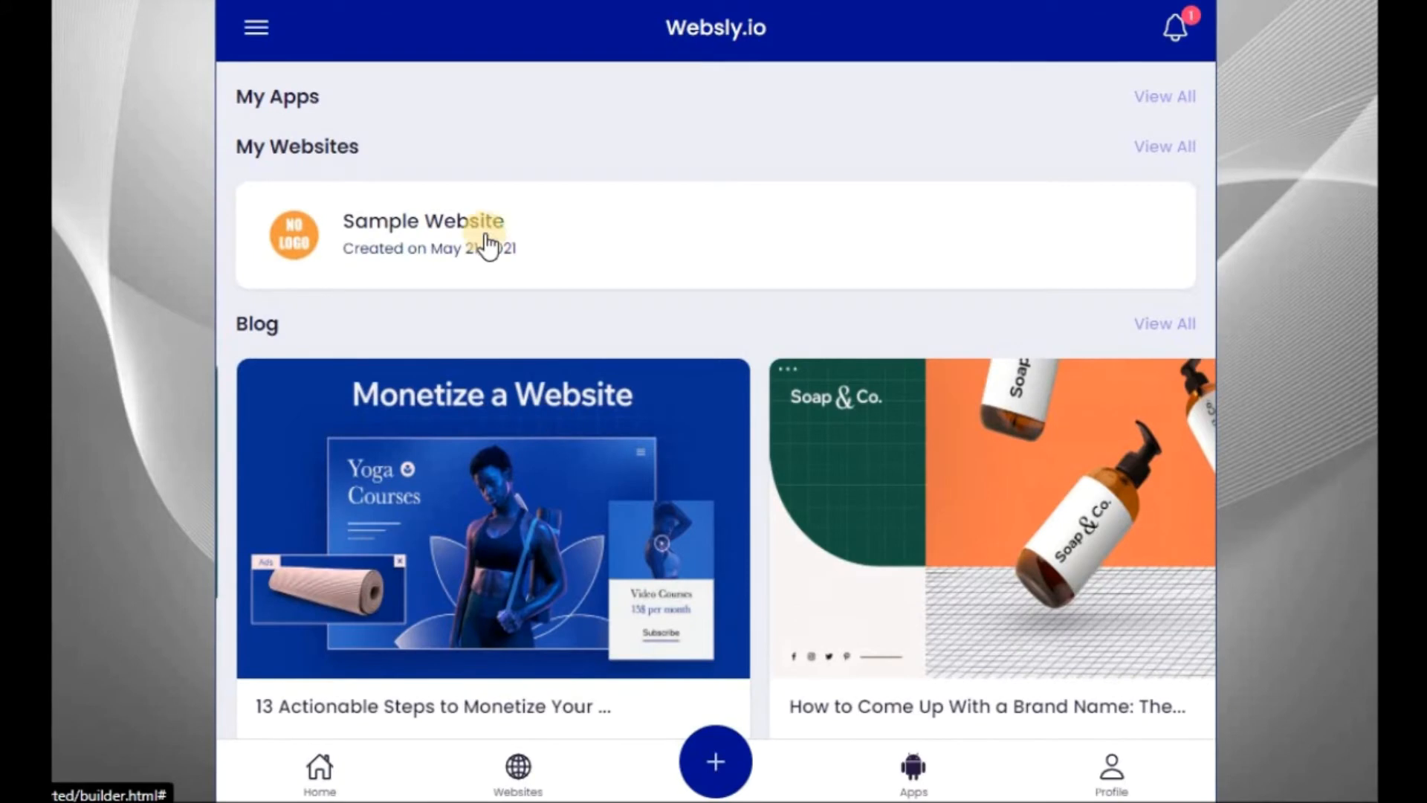
- Open the manager of Sample Website, submitting the survey with Facebook Post as the source
left_click(573, 235)
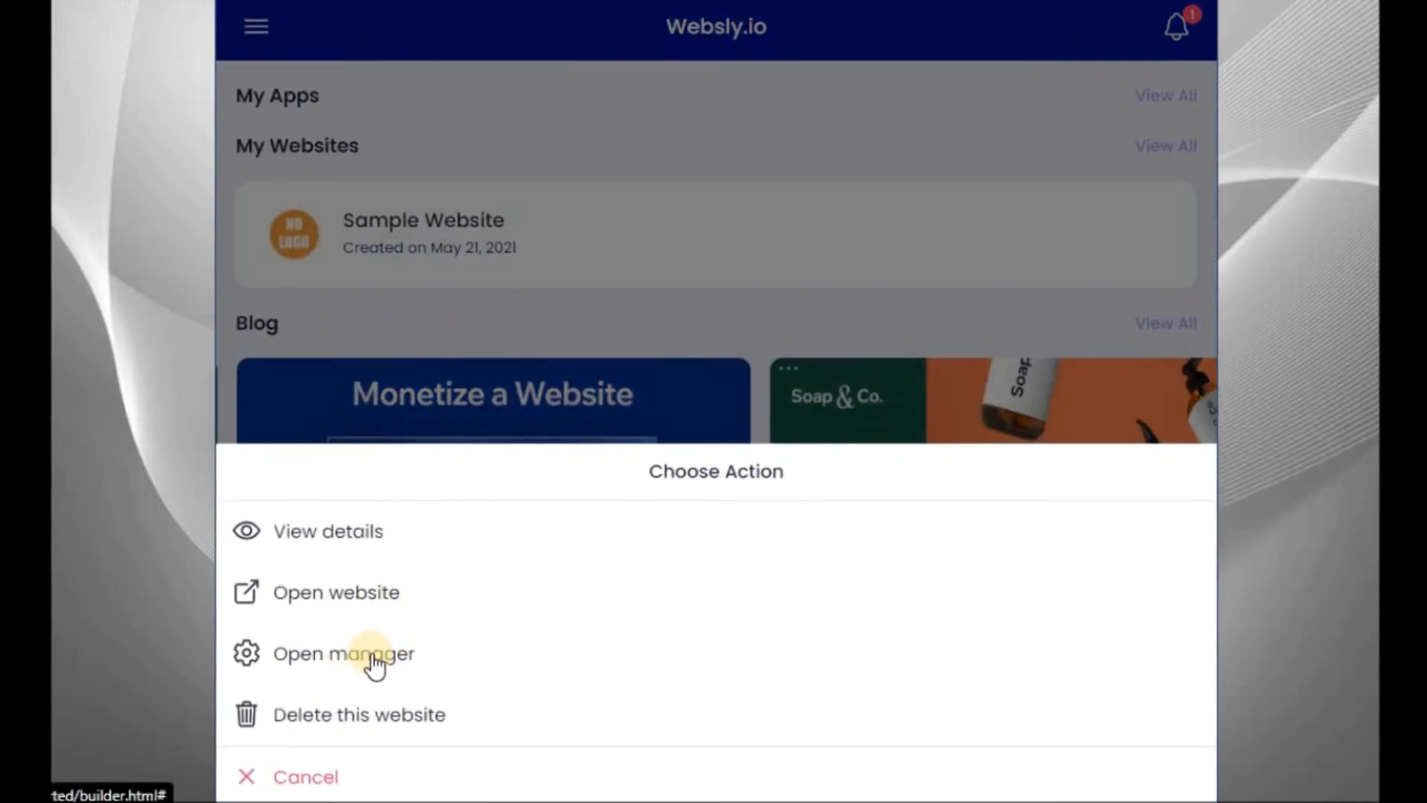
left_click(331, 656)
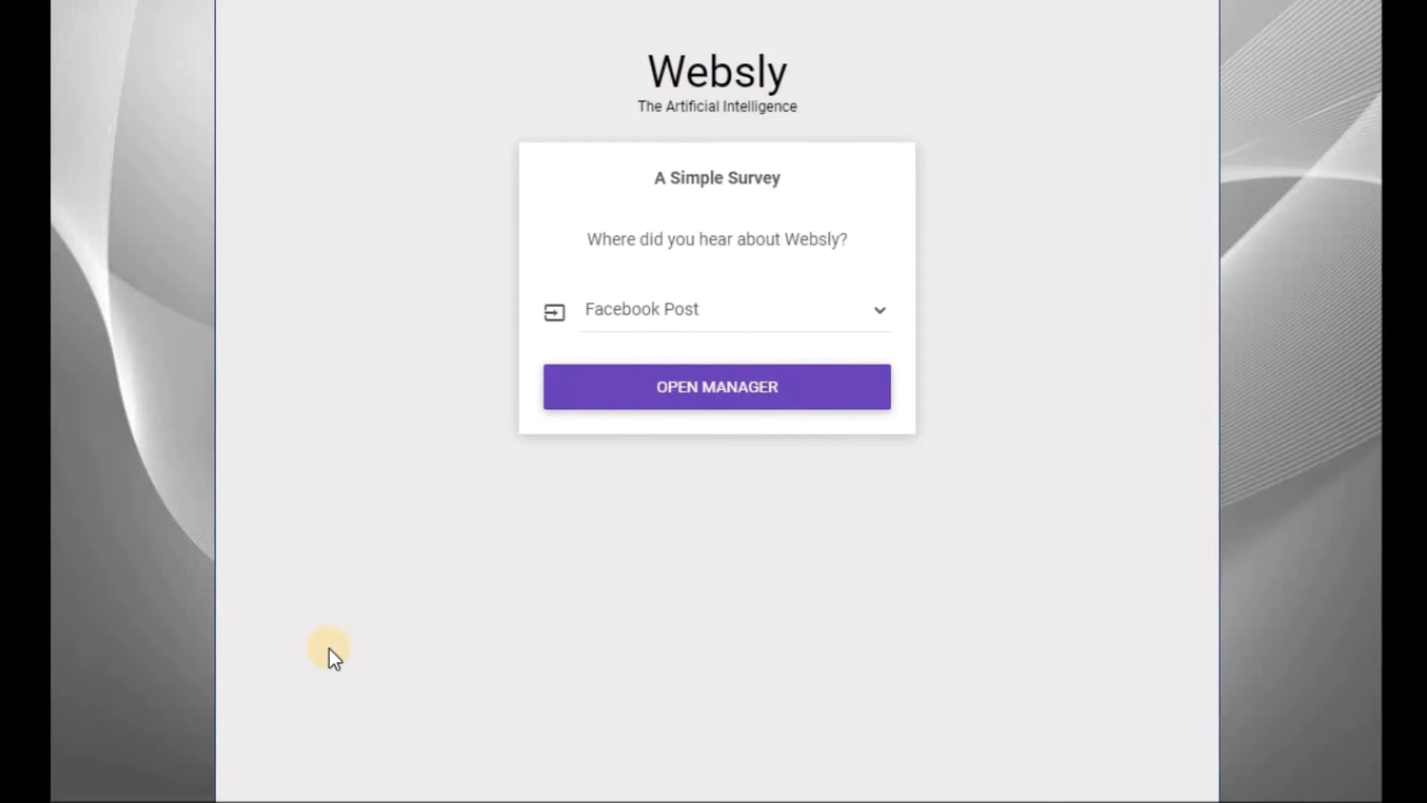
left_click(669, 384)
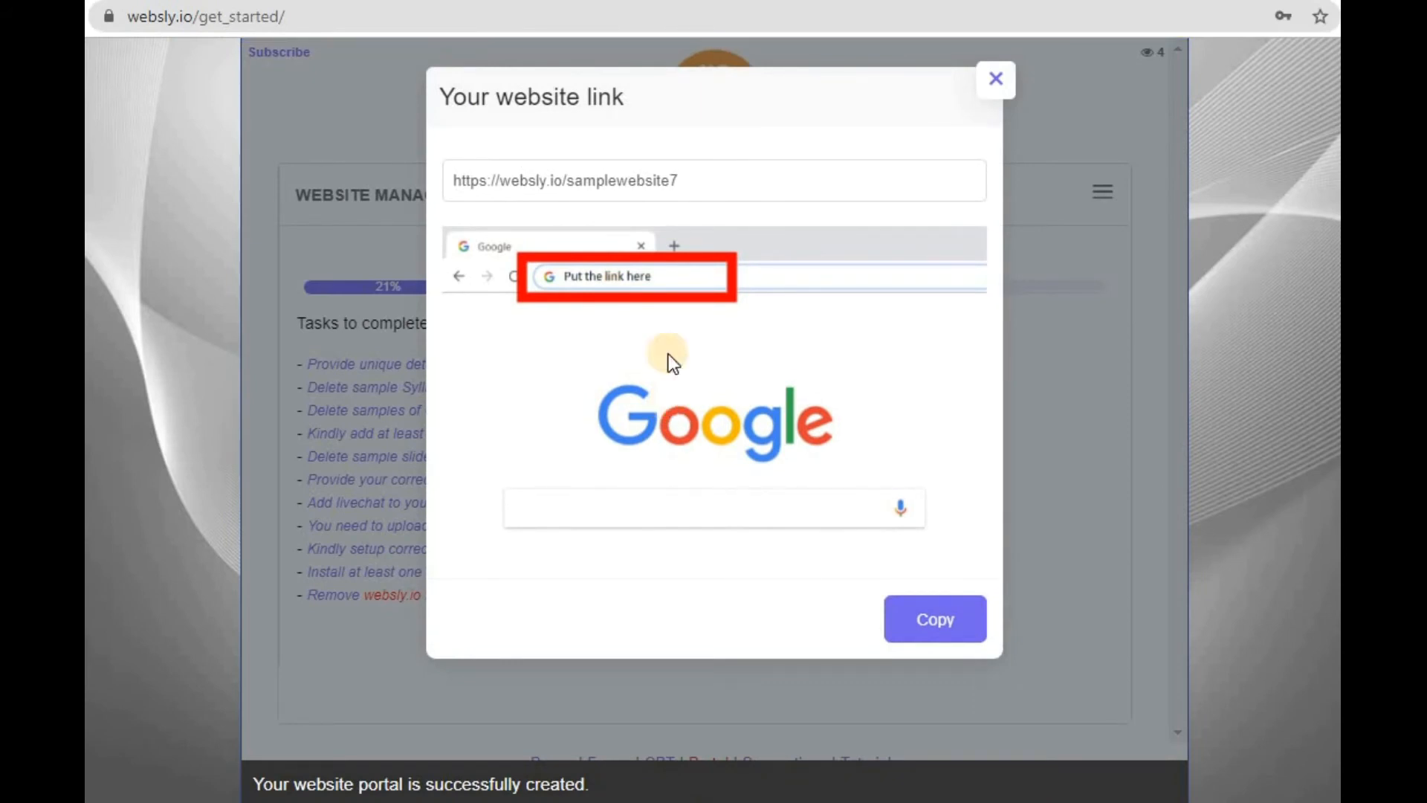
- Copy the website link and paste it into the address of a new browser tab
left_click(949, 616)
key("ctrl+t")
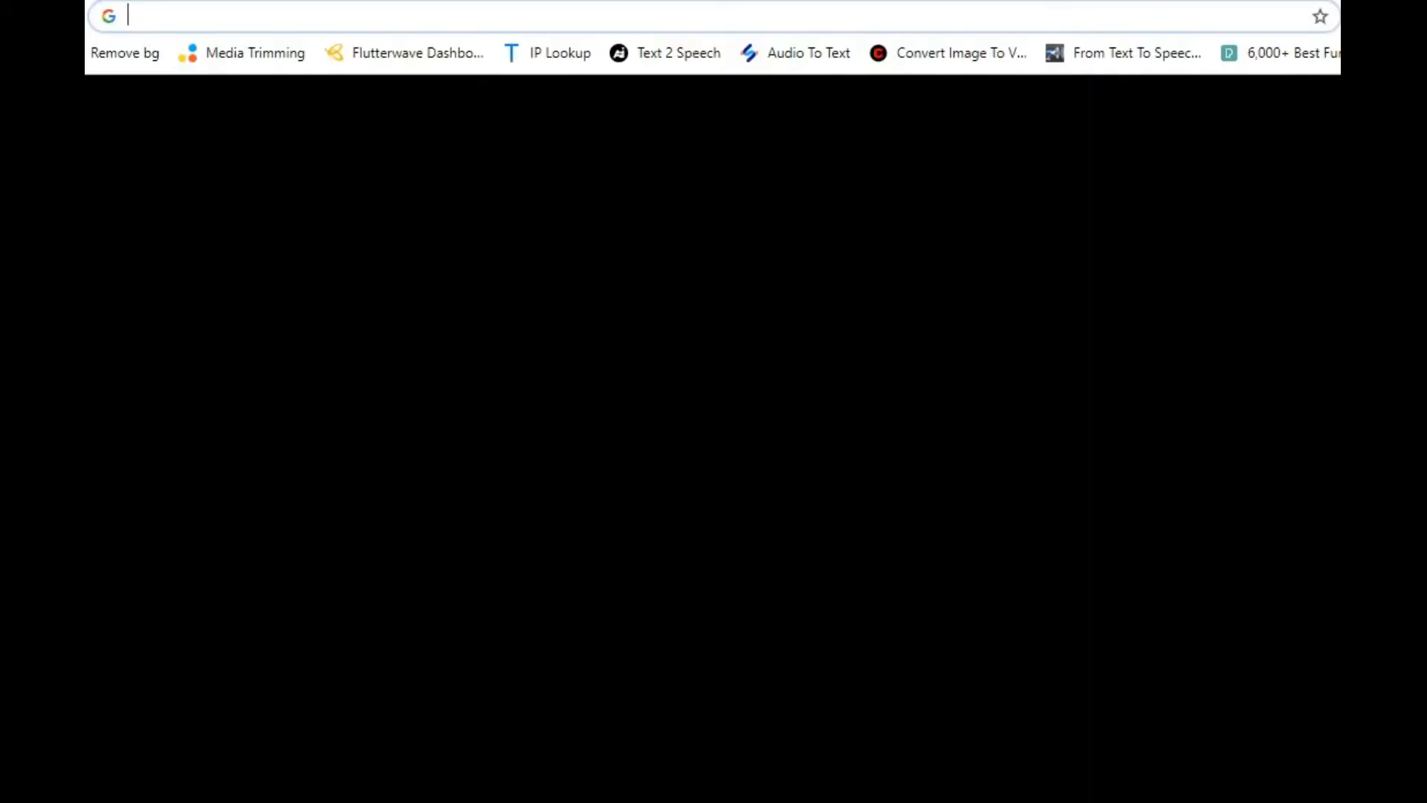
key("ctrl+v")
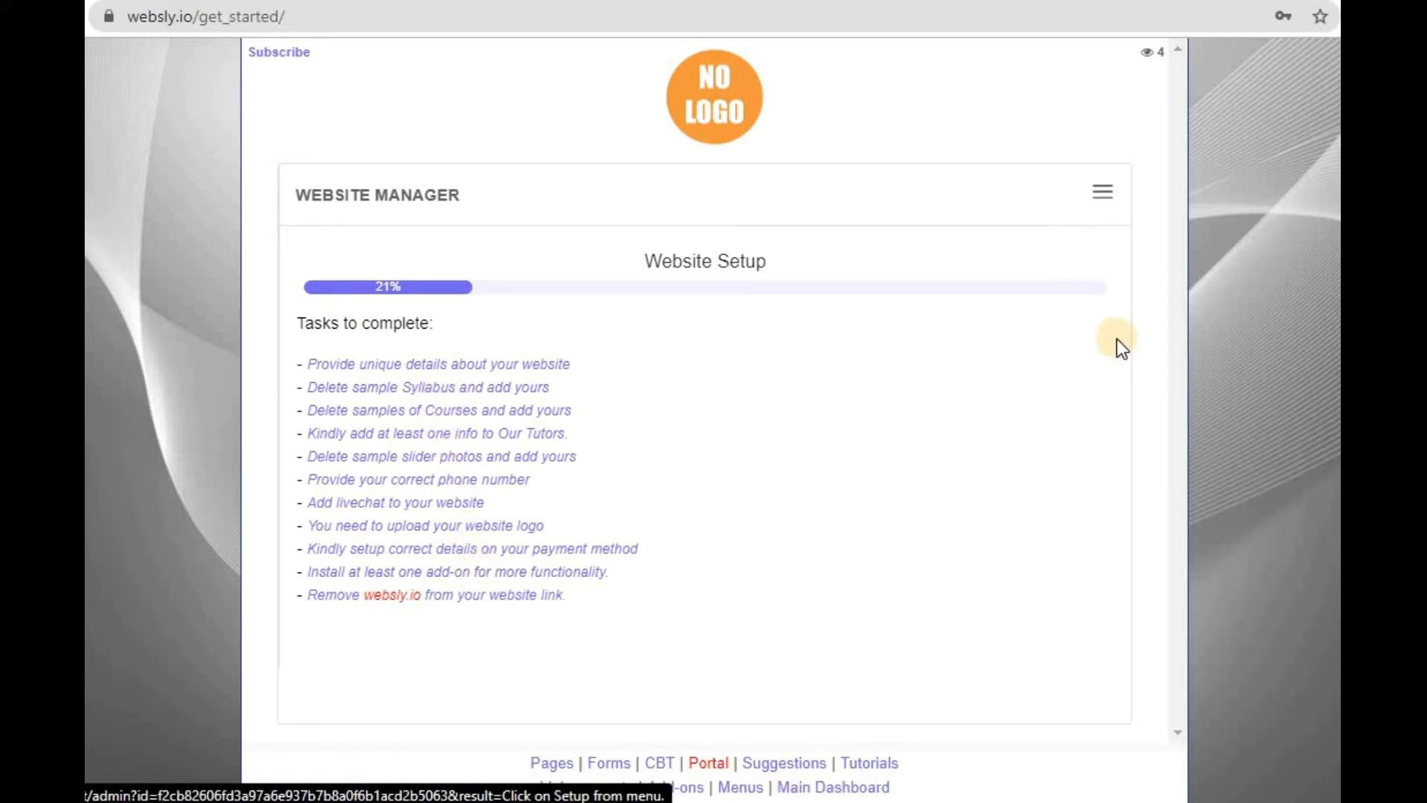
- Open the general settings of Sample Website from the website manager
left_click(1105, 196)
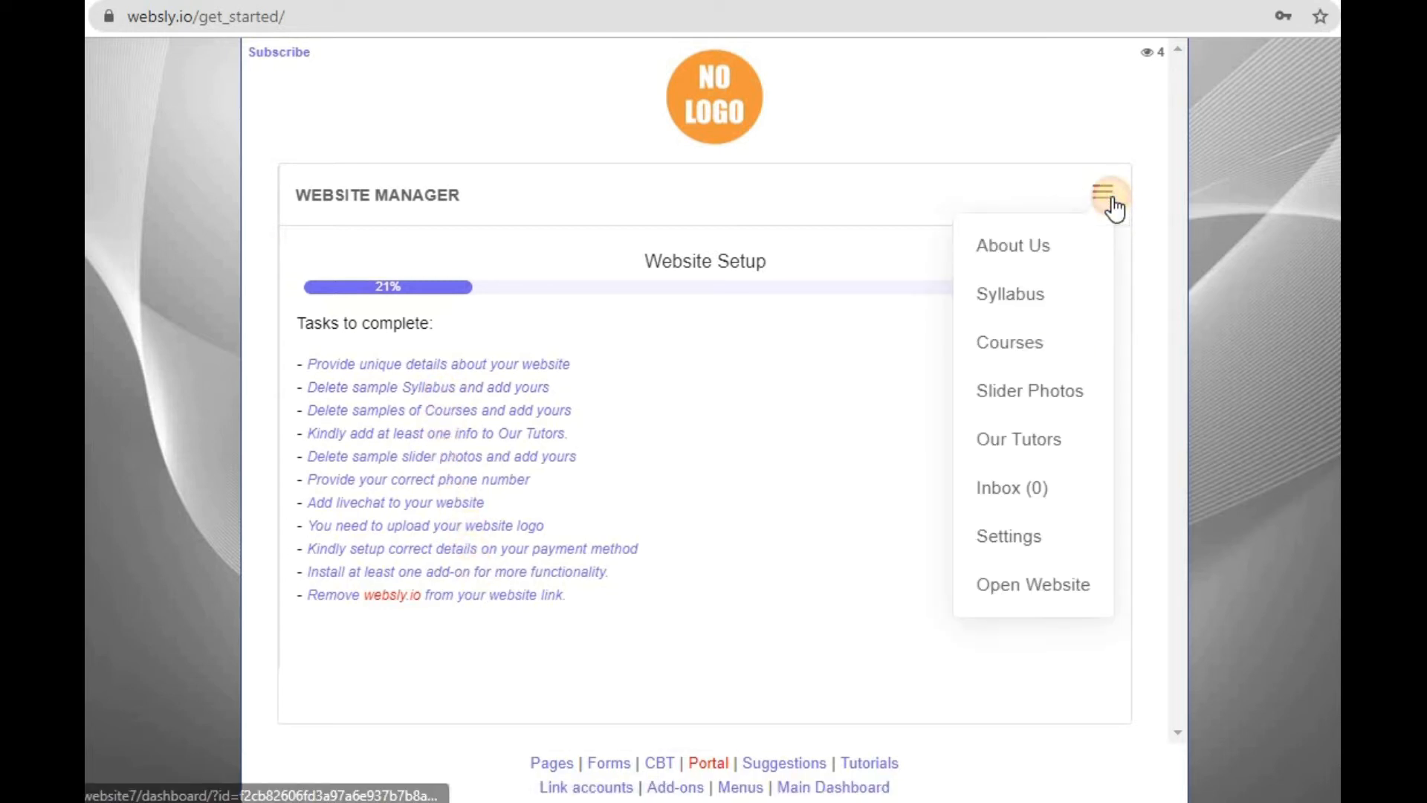
left_click(1028, 538)
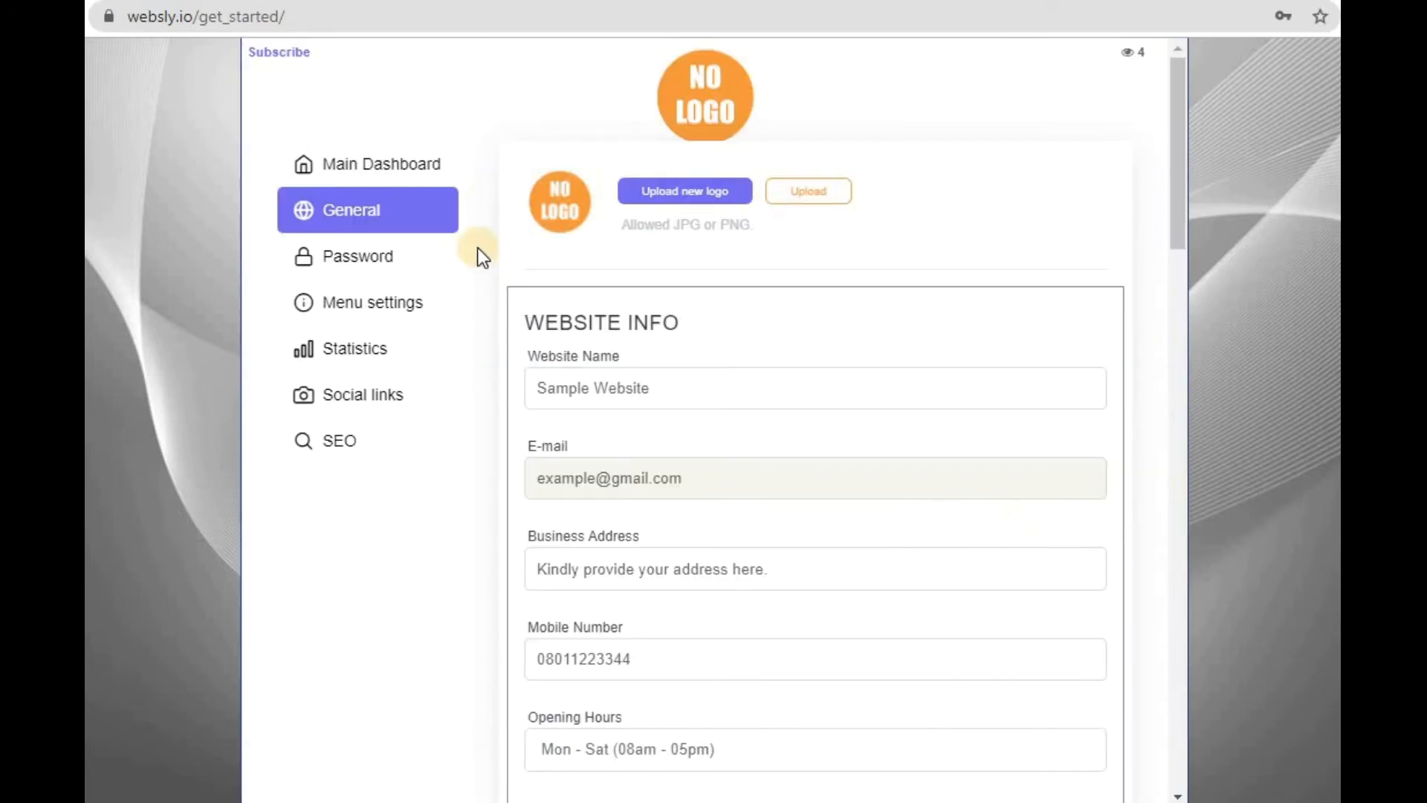
left_click(394, 171)
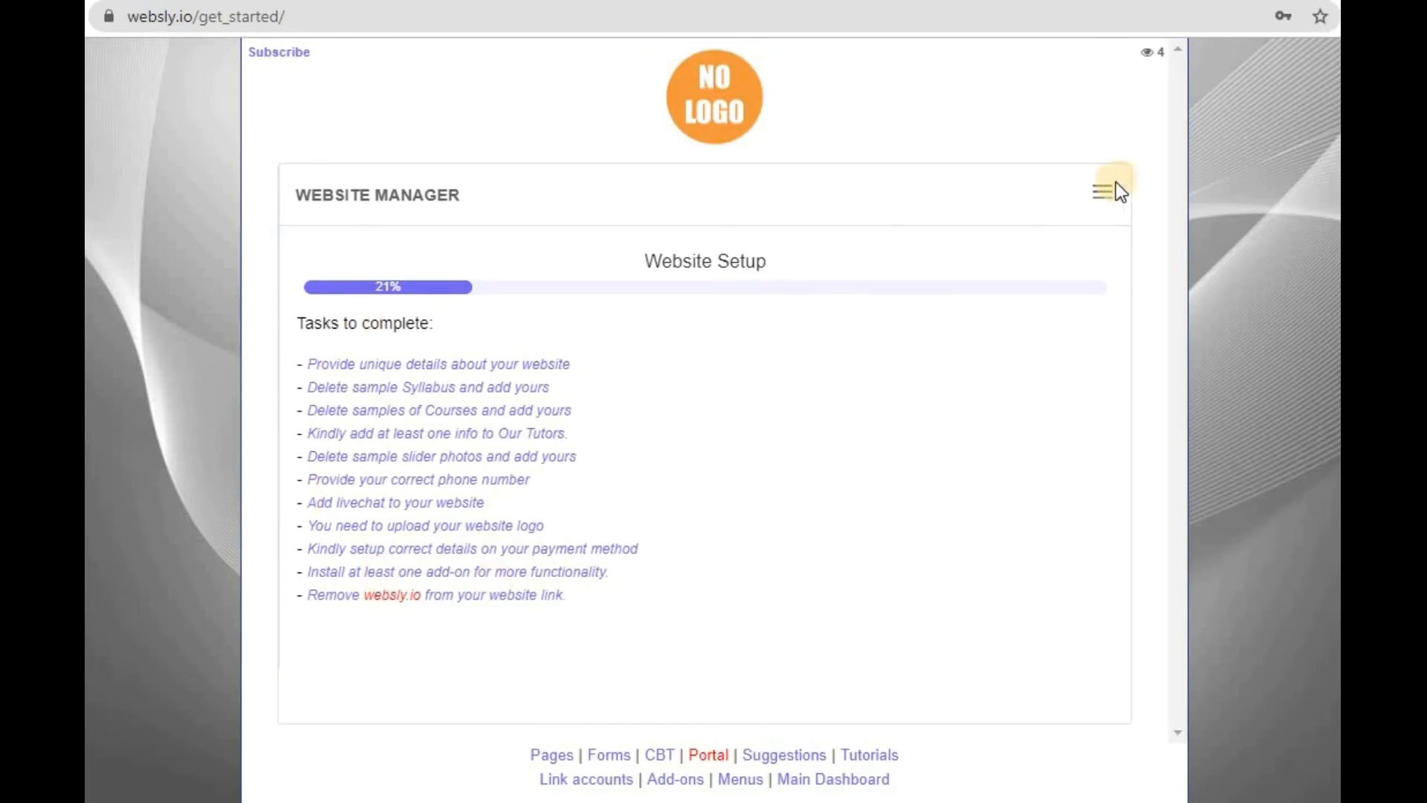
left_click(1103, 191)
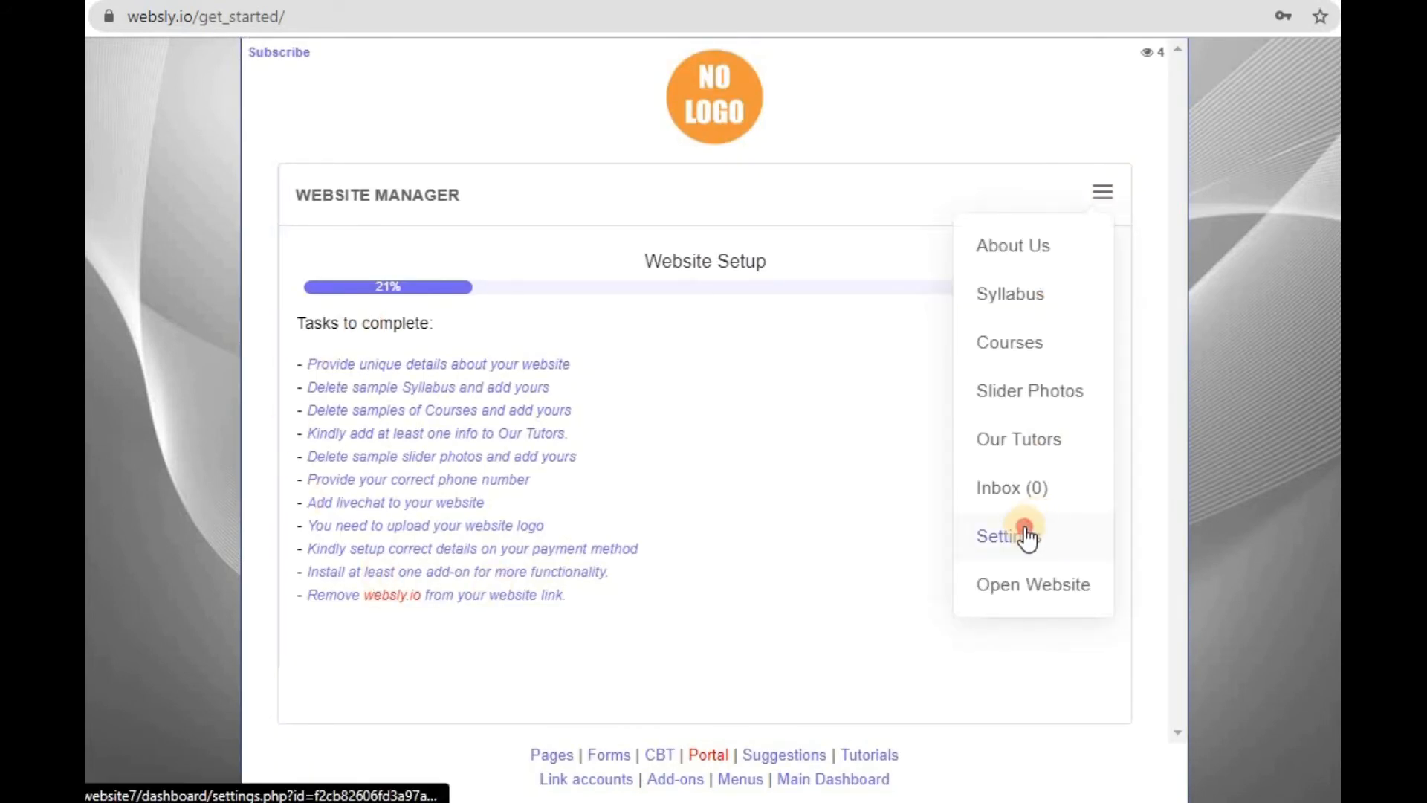
left_click(1026, 532)
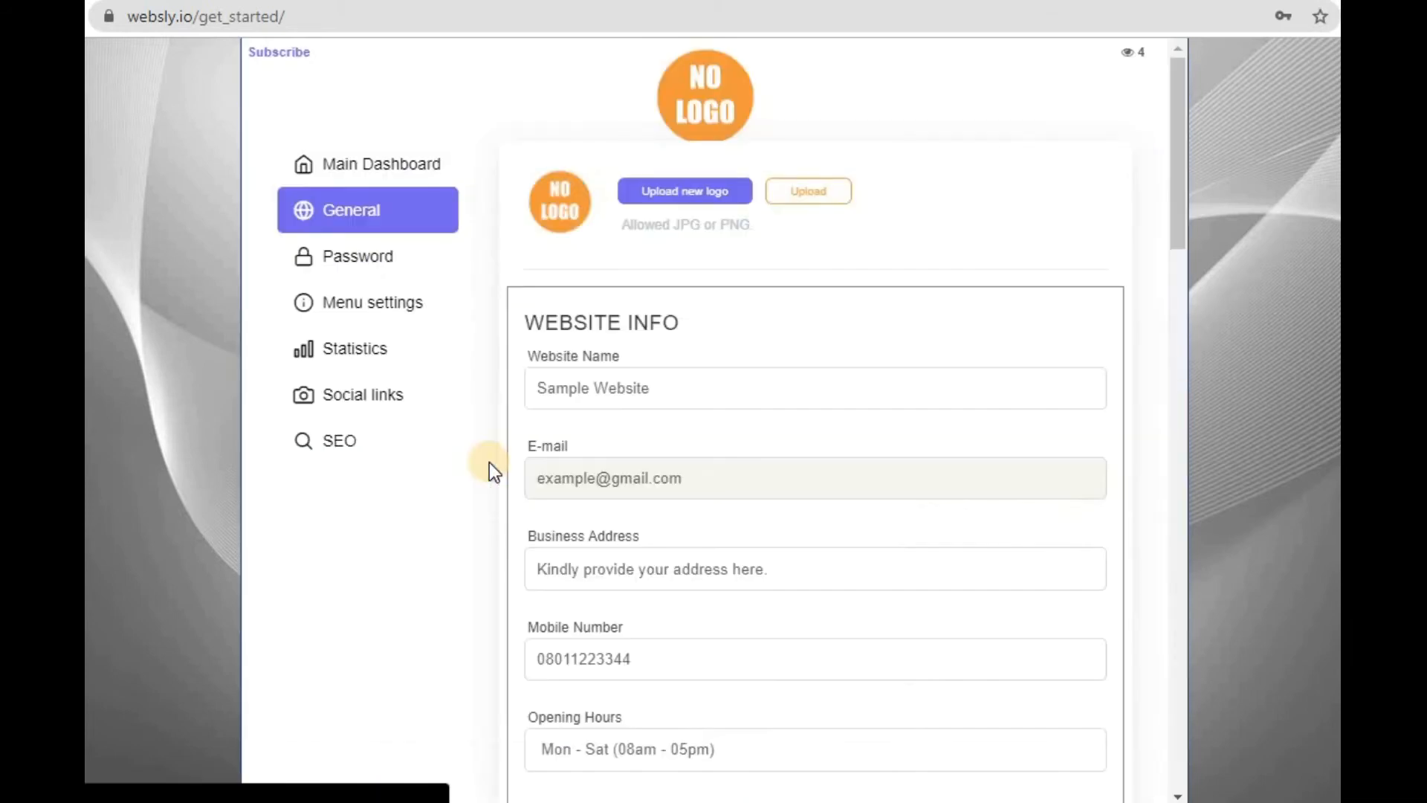
- Review the Website Info fields and open the manager.websly.io address given under Manager ID
scroll(490, 466, "down", 1)
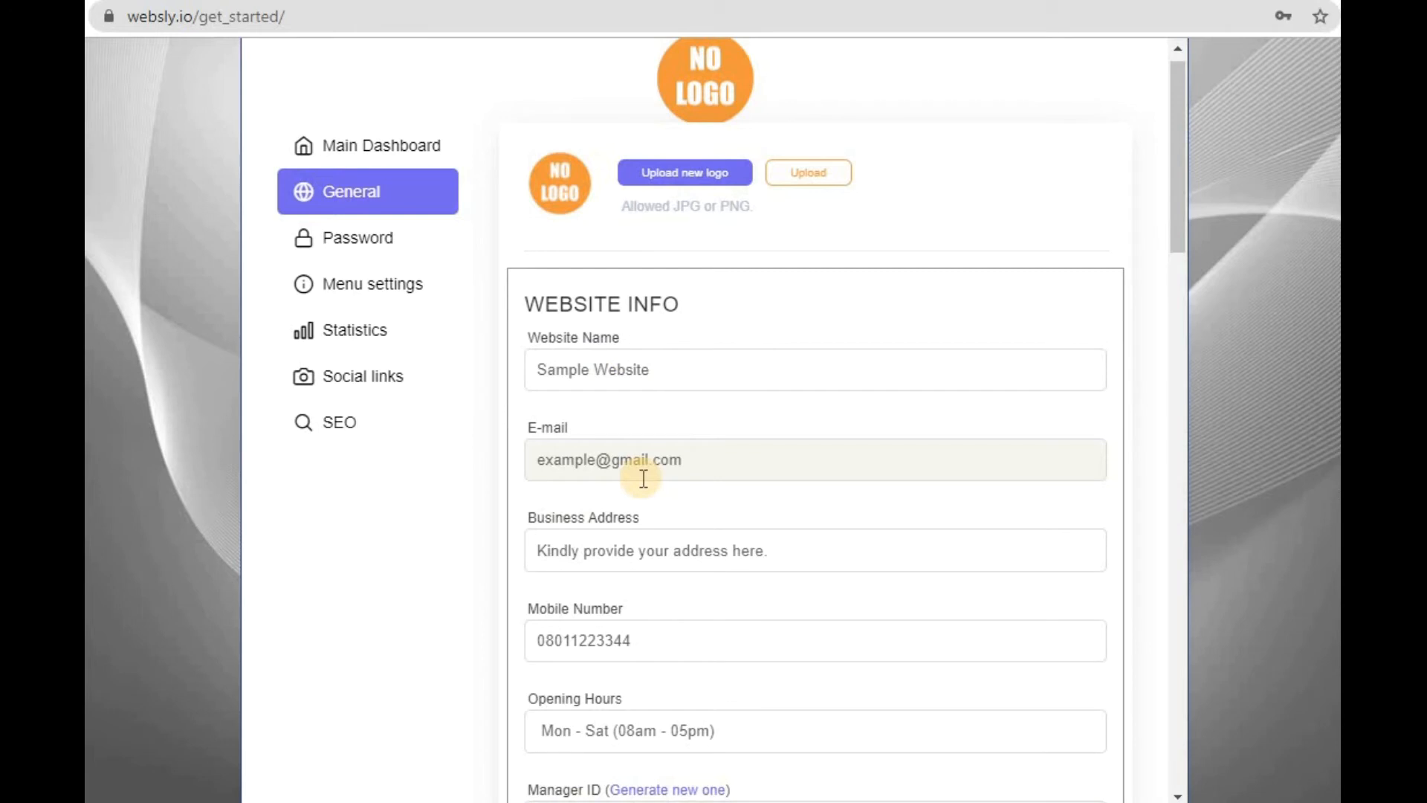
scroll(643, 477, "down", 2)
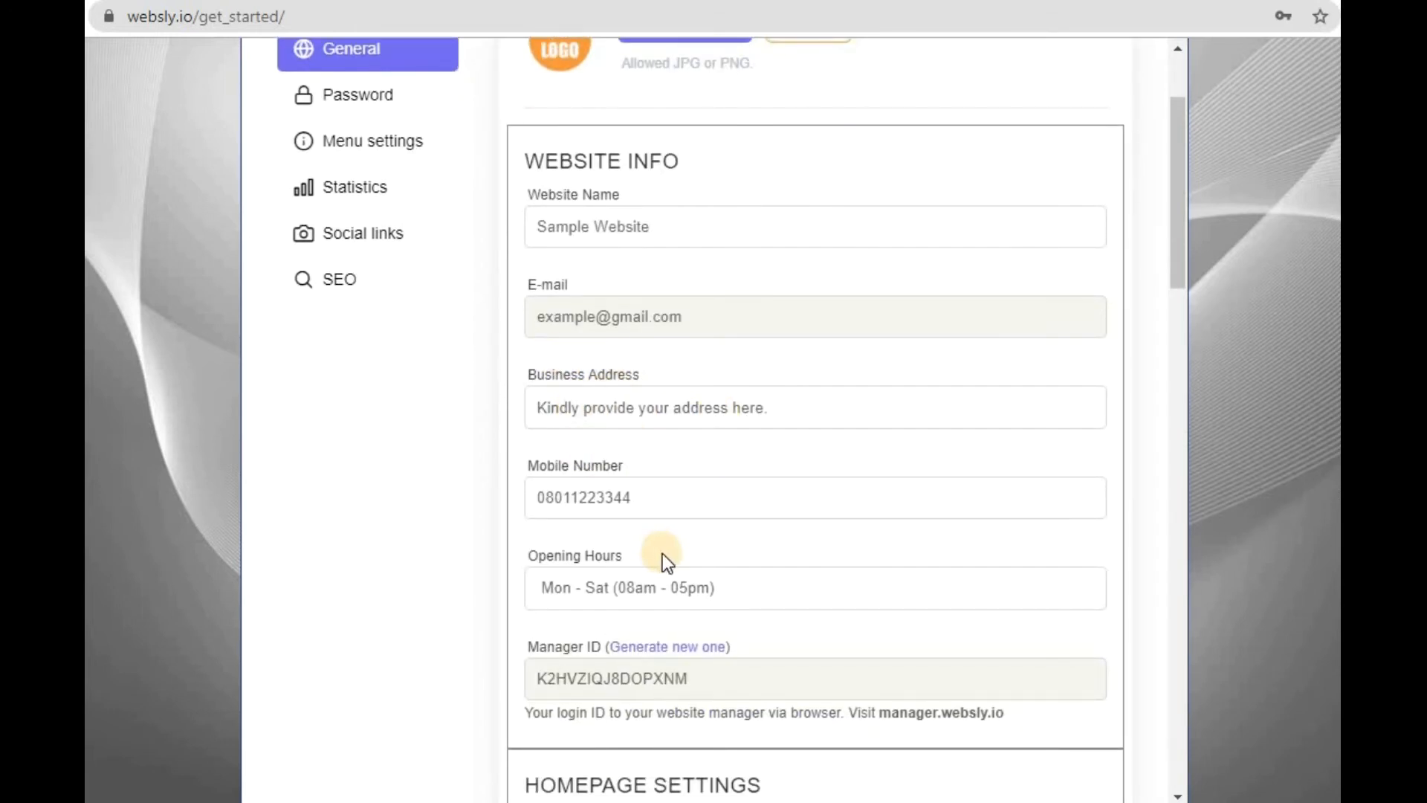
scroll(662, 553, "down", 5)
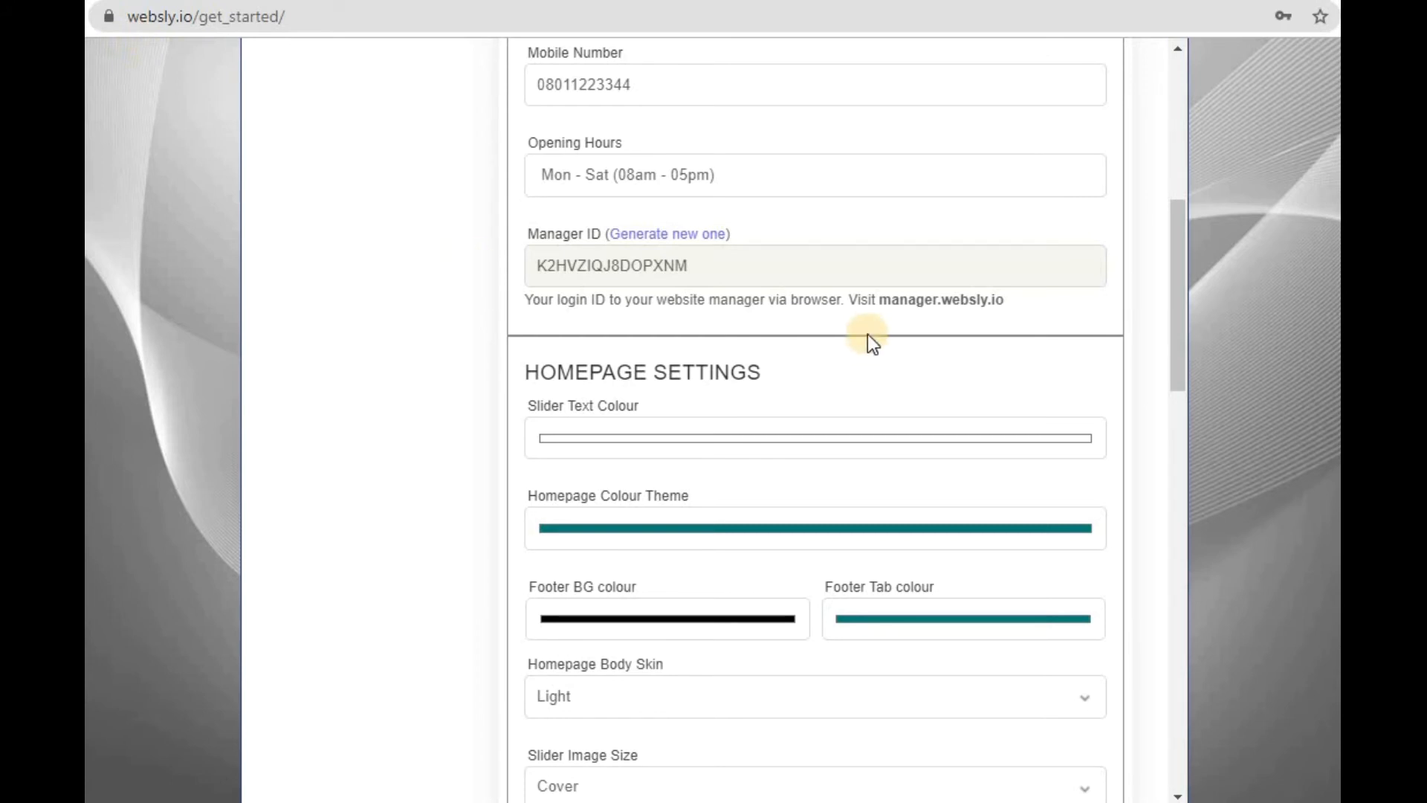
left_click_drag(880, 304, 1003, 304)
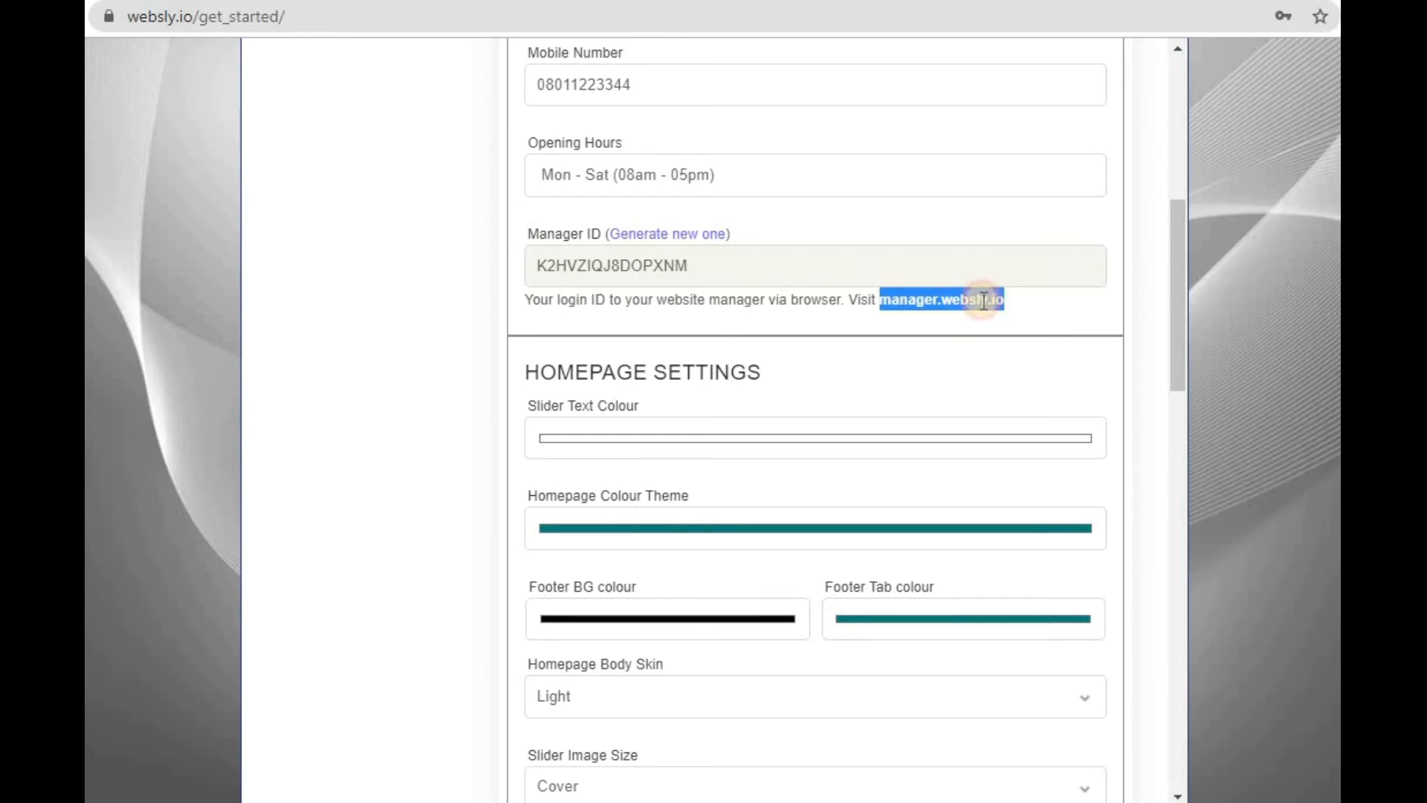
right_click(975, 297)
left_click(1047, 345)
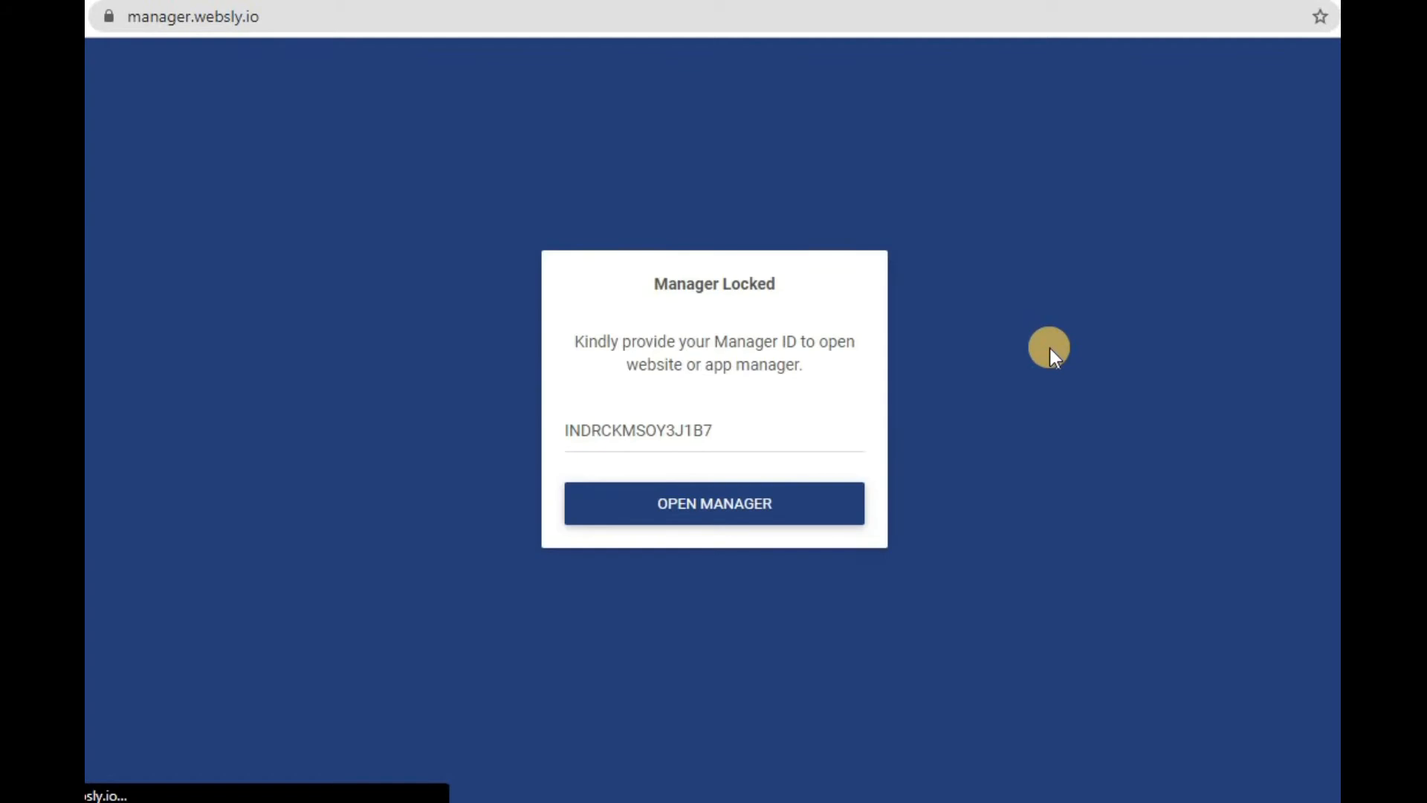
- Copy the Manager ID from the Website Info settings and unlock the manager.websly.io page with it
key("ctrl+shift+Tab")
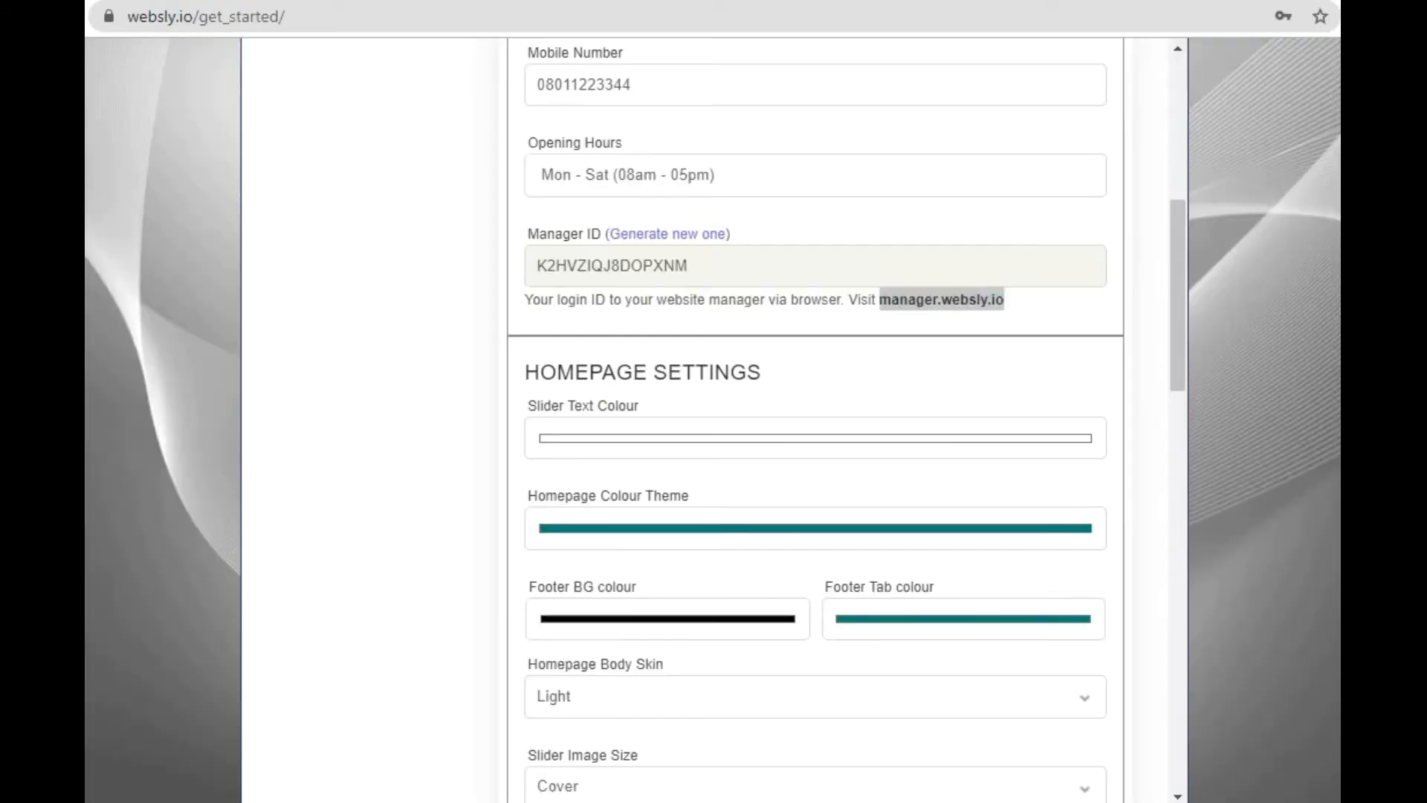
double_click(621, 264)
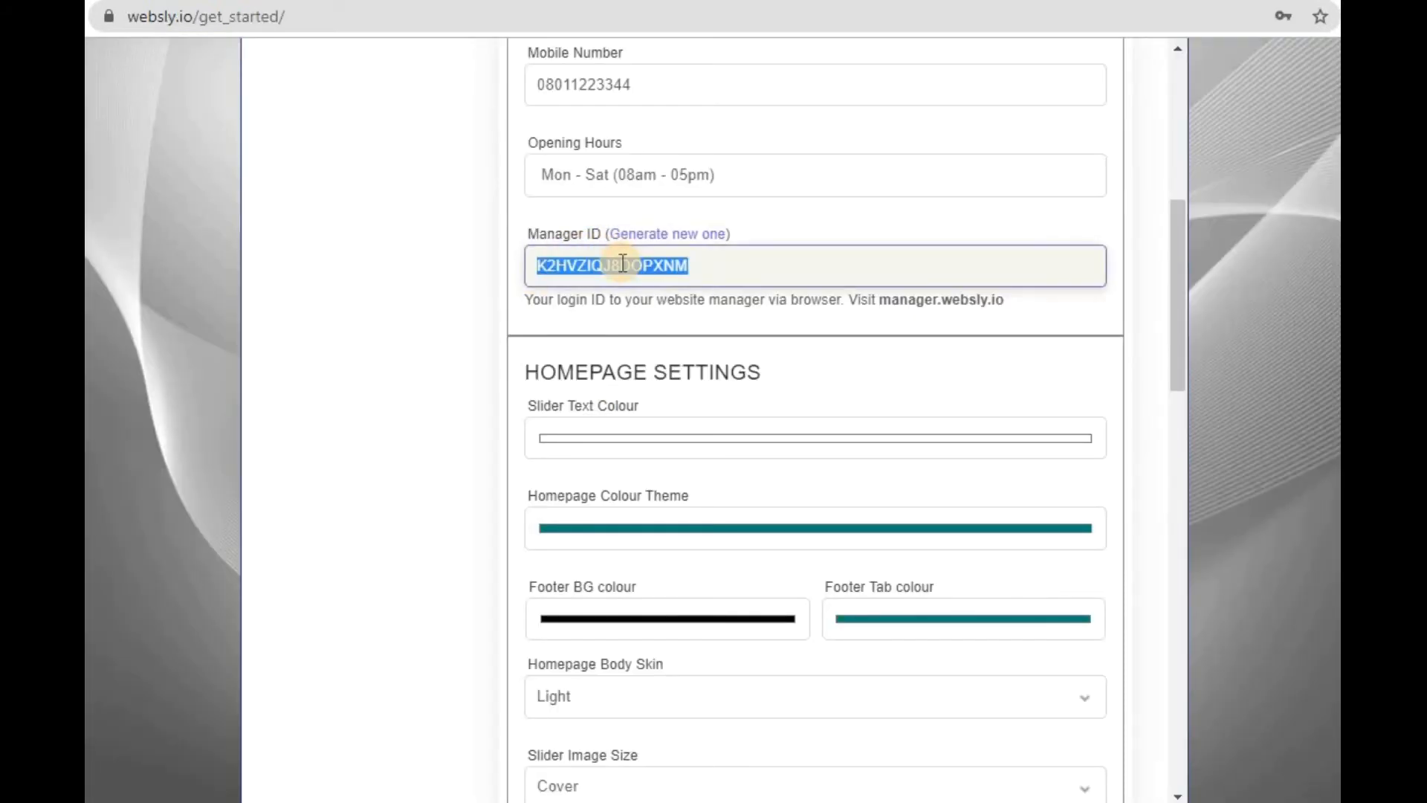
key("ctrl+Tab")
left_click(643, 431)
double_click(644, 431)
key("ctrl+v")
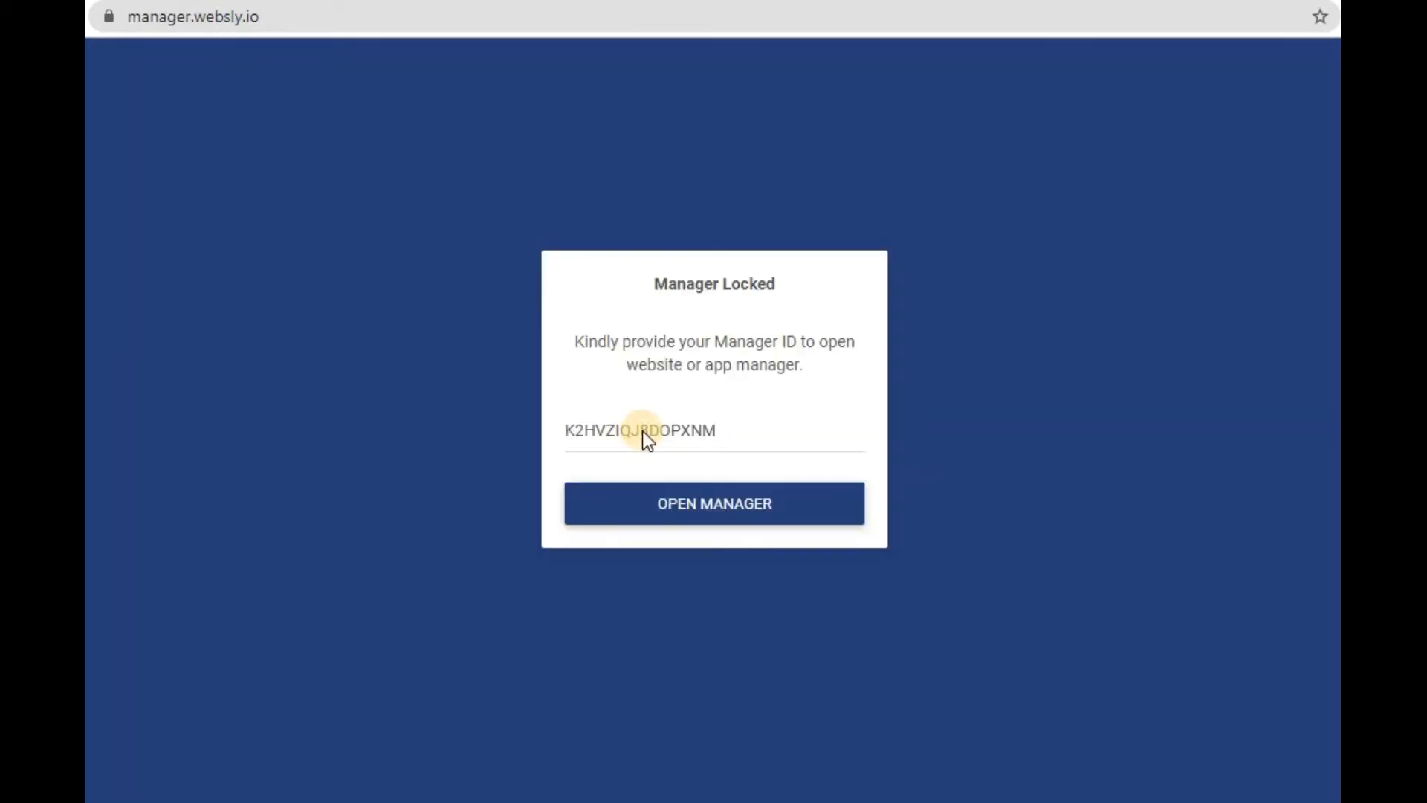
key("Return")
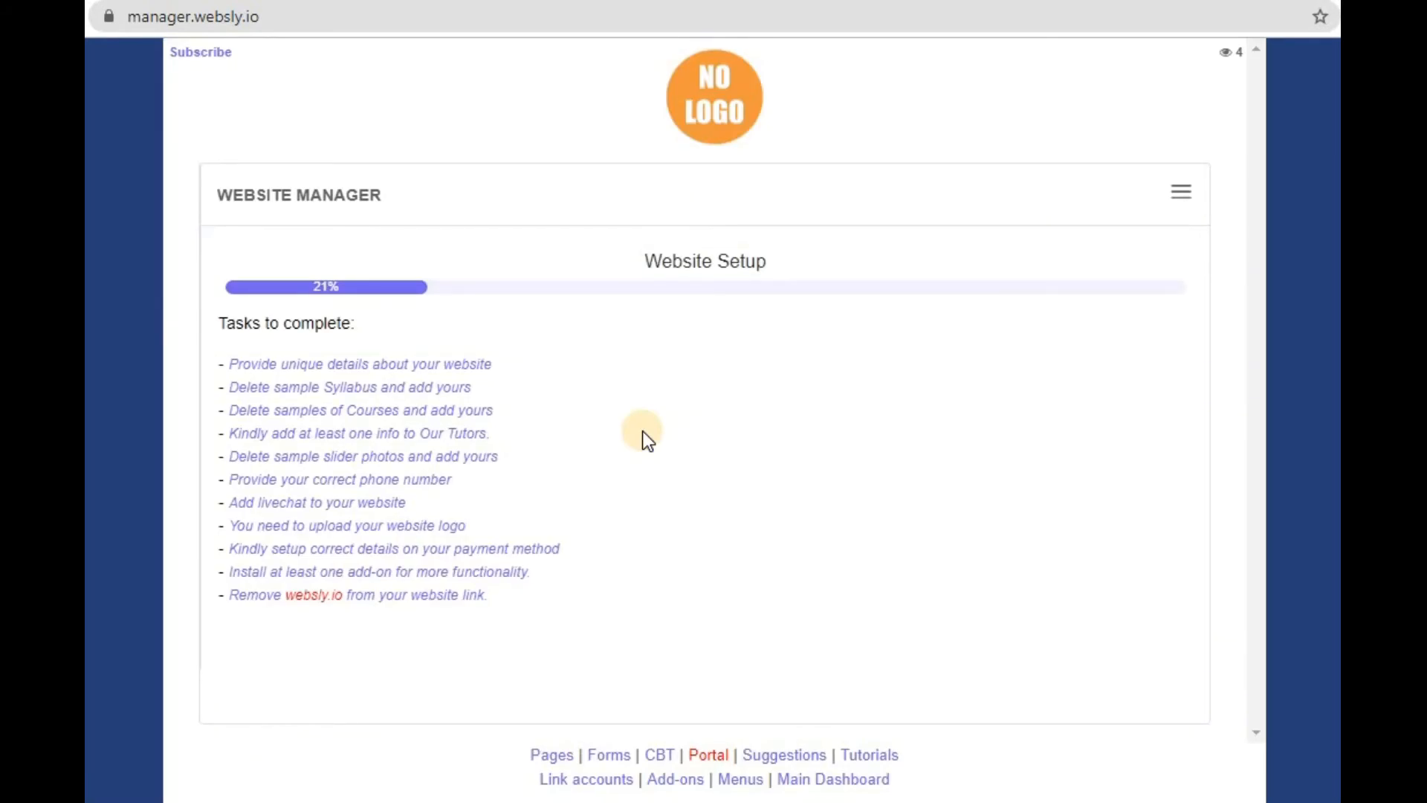
- Open the general settings in the manager.websly.io tab and return to the settings in the builder tab
key("ctrl+shift+Tab")
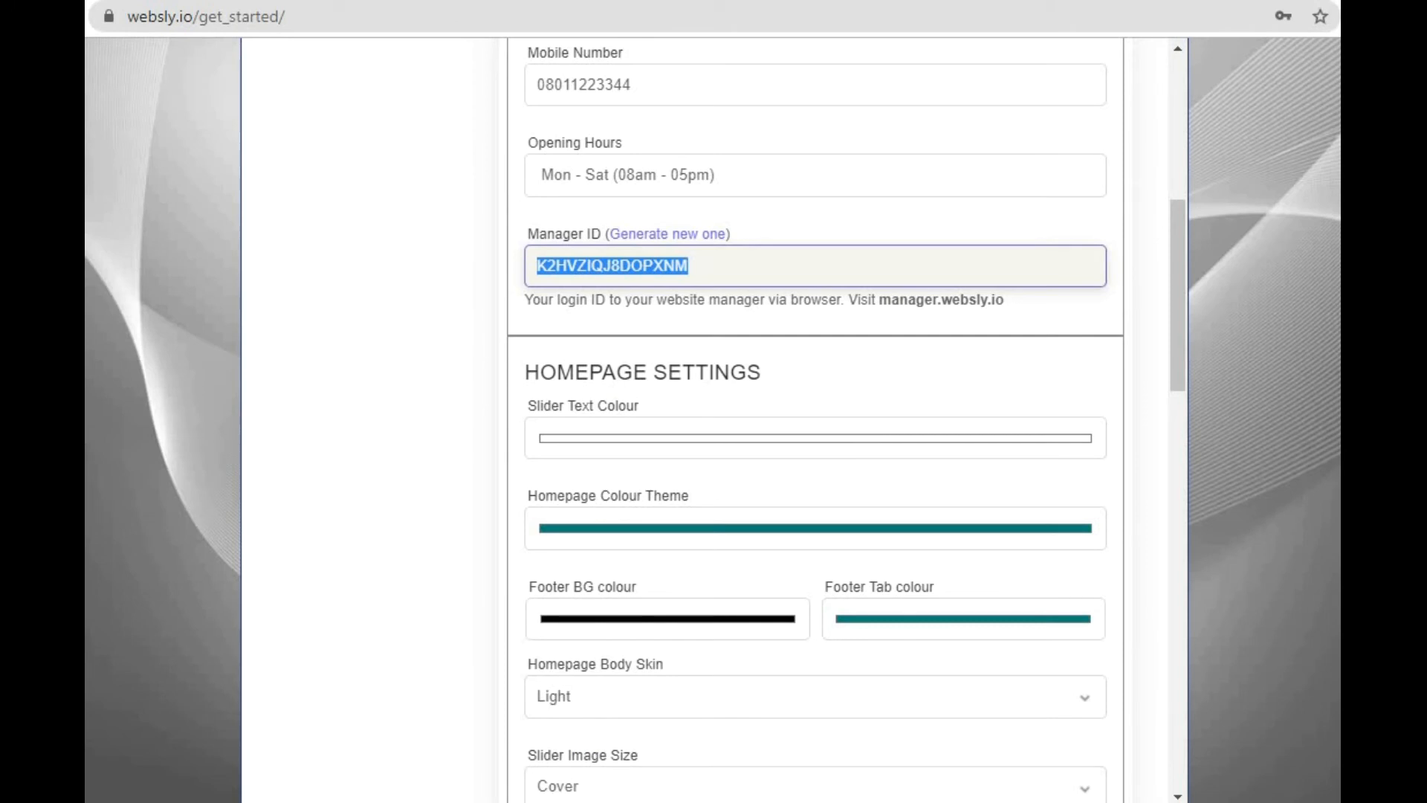
key("ctrl+Tab")
left_click(1181, 192)
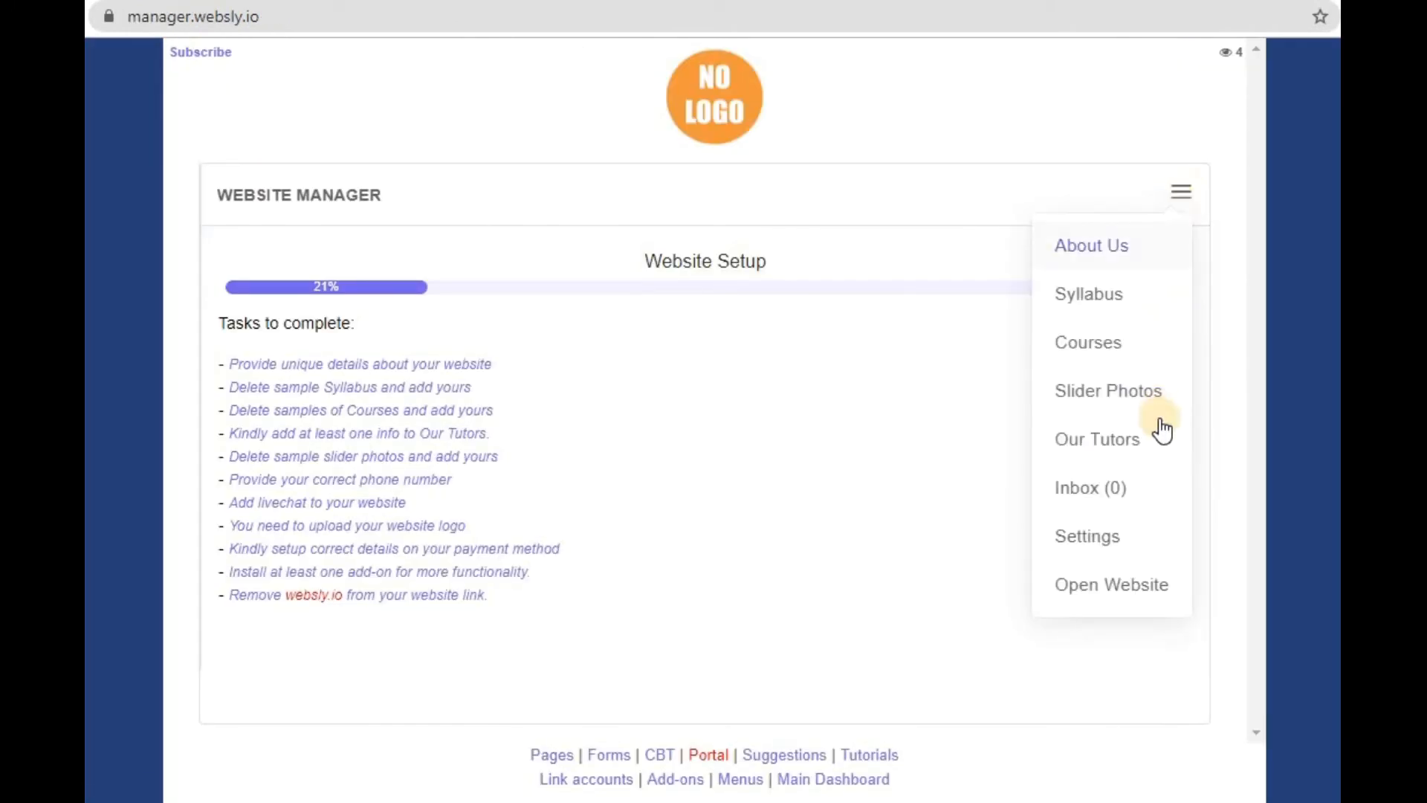
left_click(1105, 540)
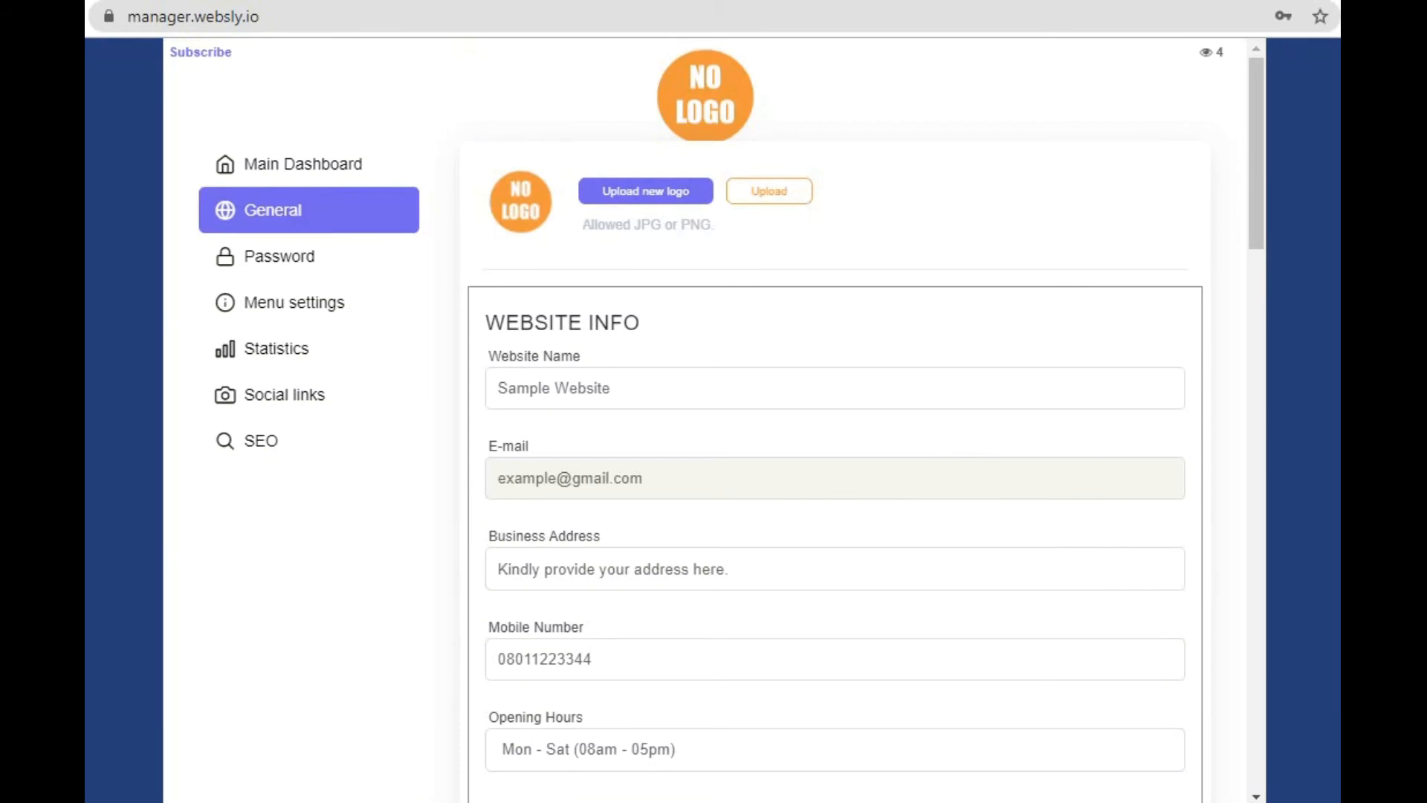
key("ctrl+Tab")
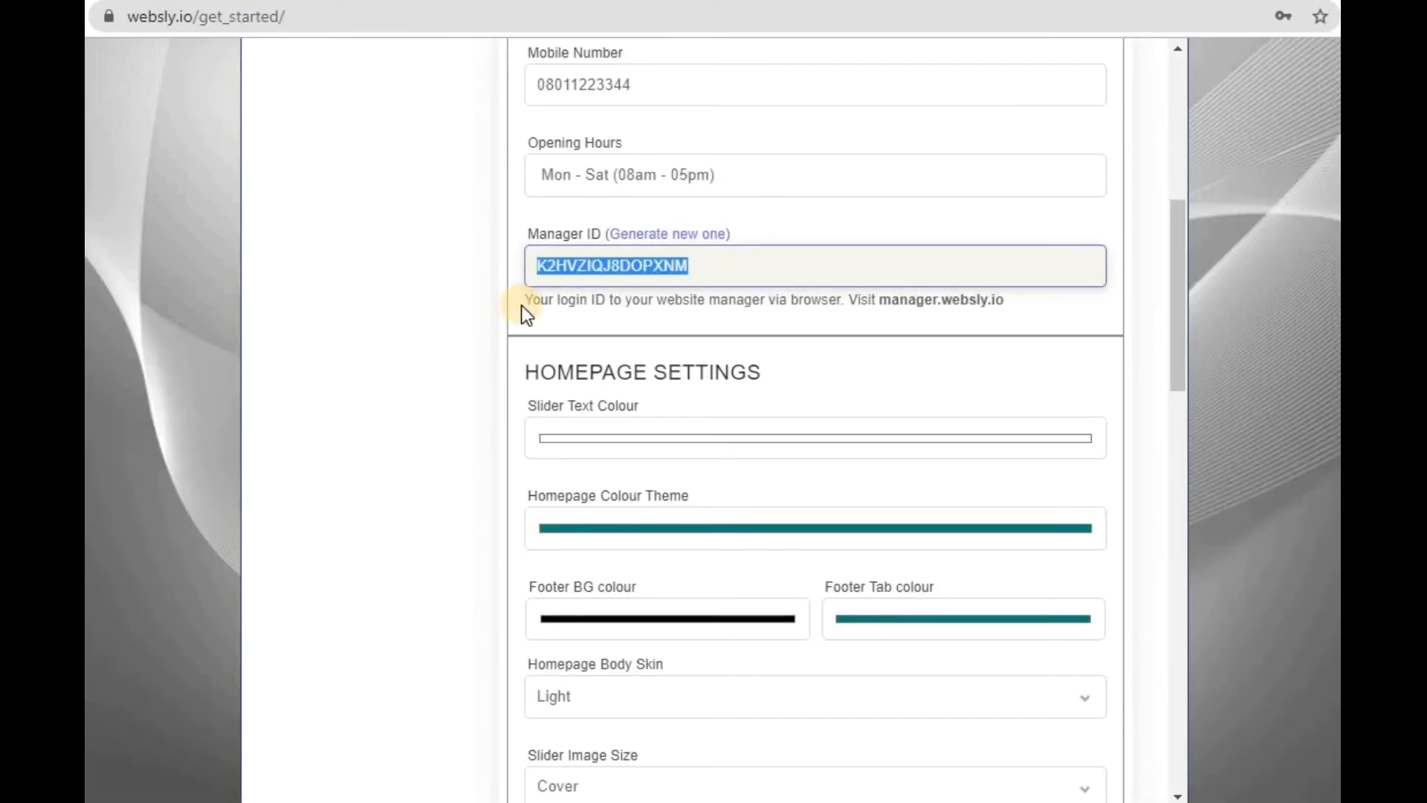
- Examine the colour fields in the Homepage Settings and check the Homepage Body Skin options
left_click(626, 380)
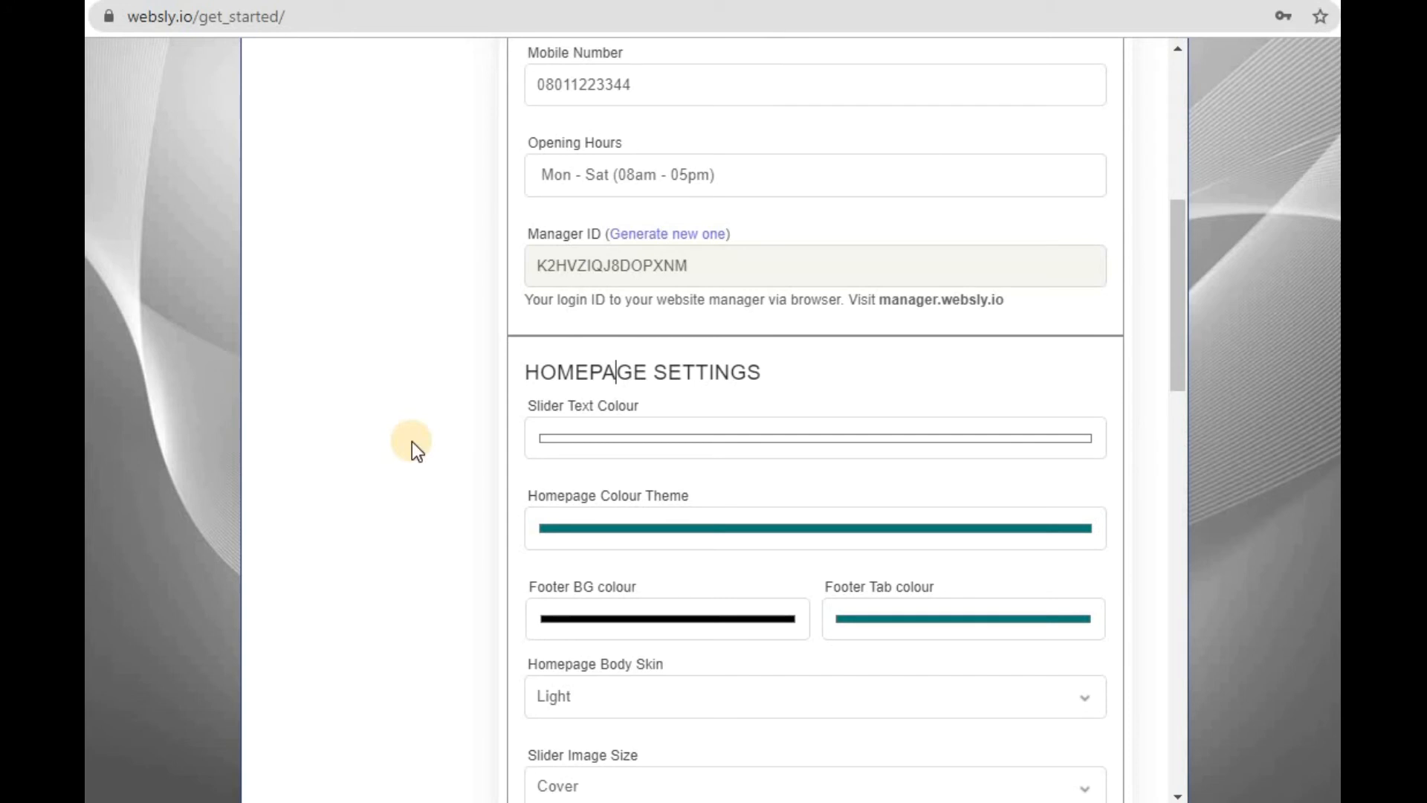
scroll(411, 441, "down", 2)
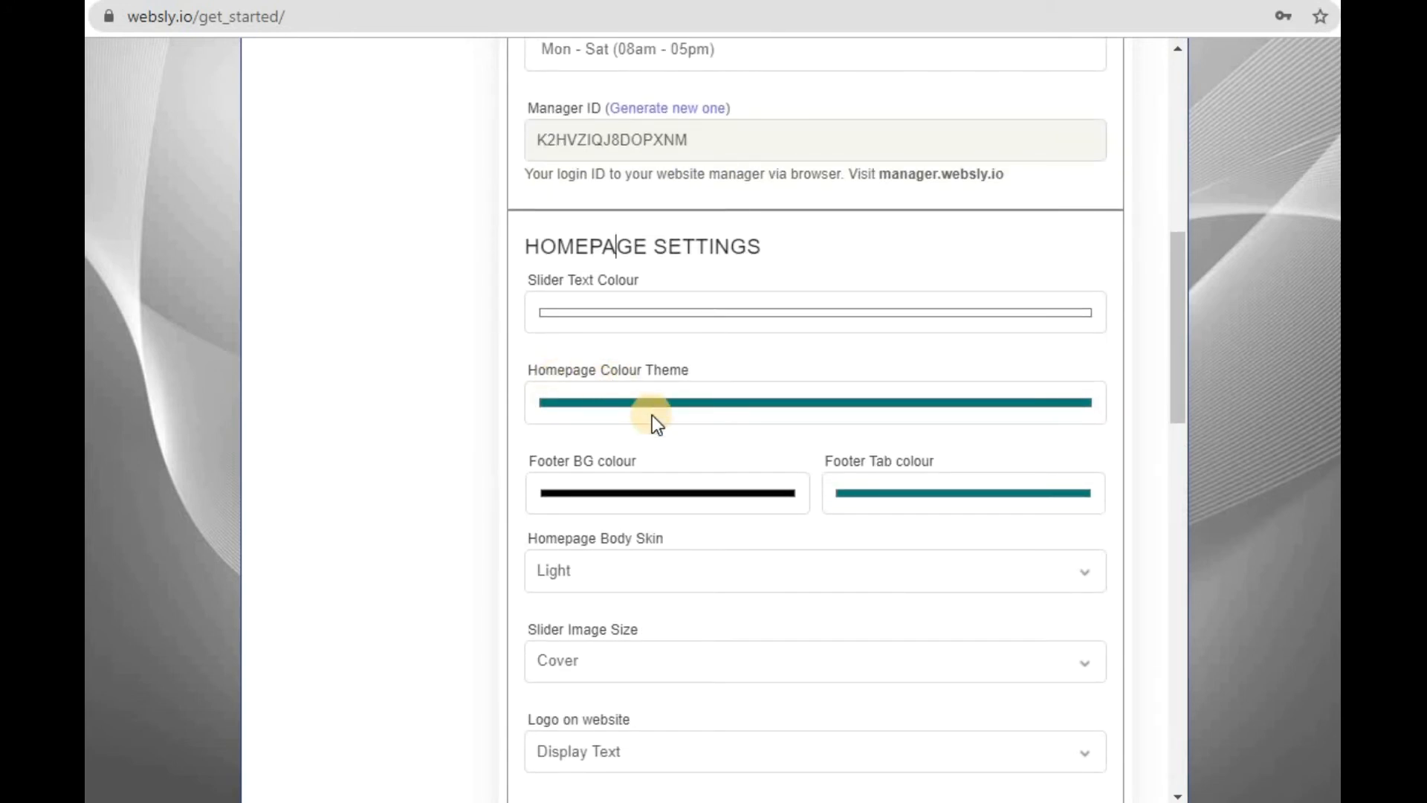
scroll(653, 414, "down", 2)
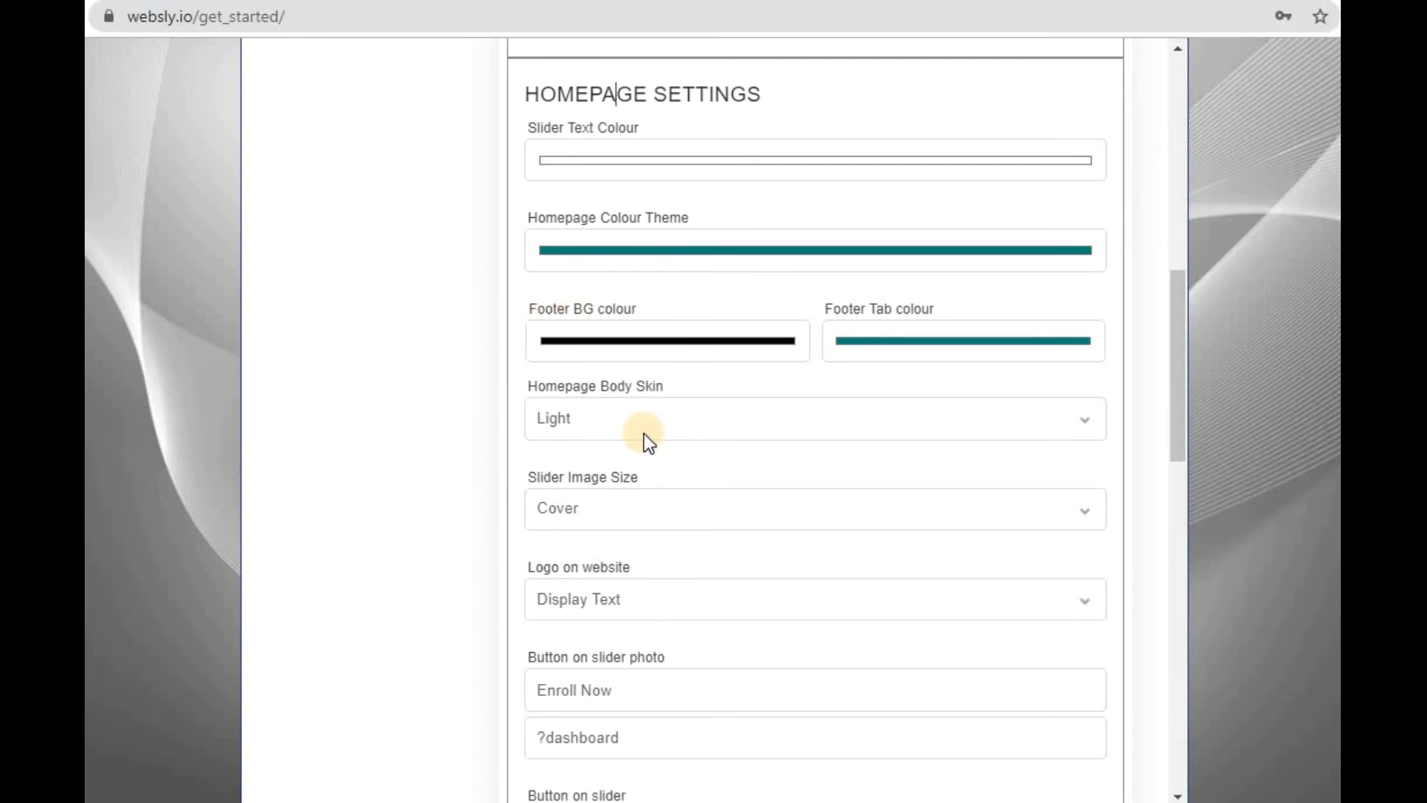
scroll(644, 434, "down", 1)
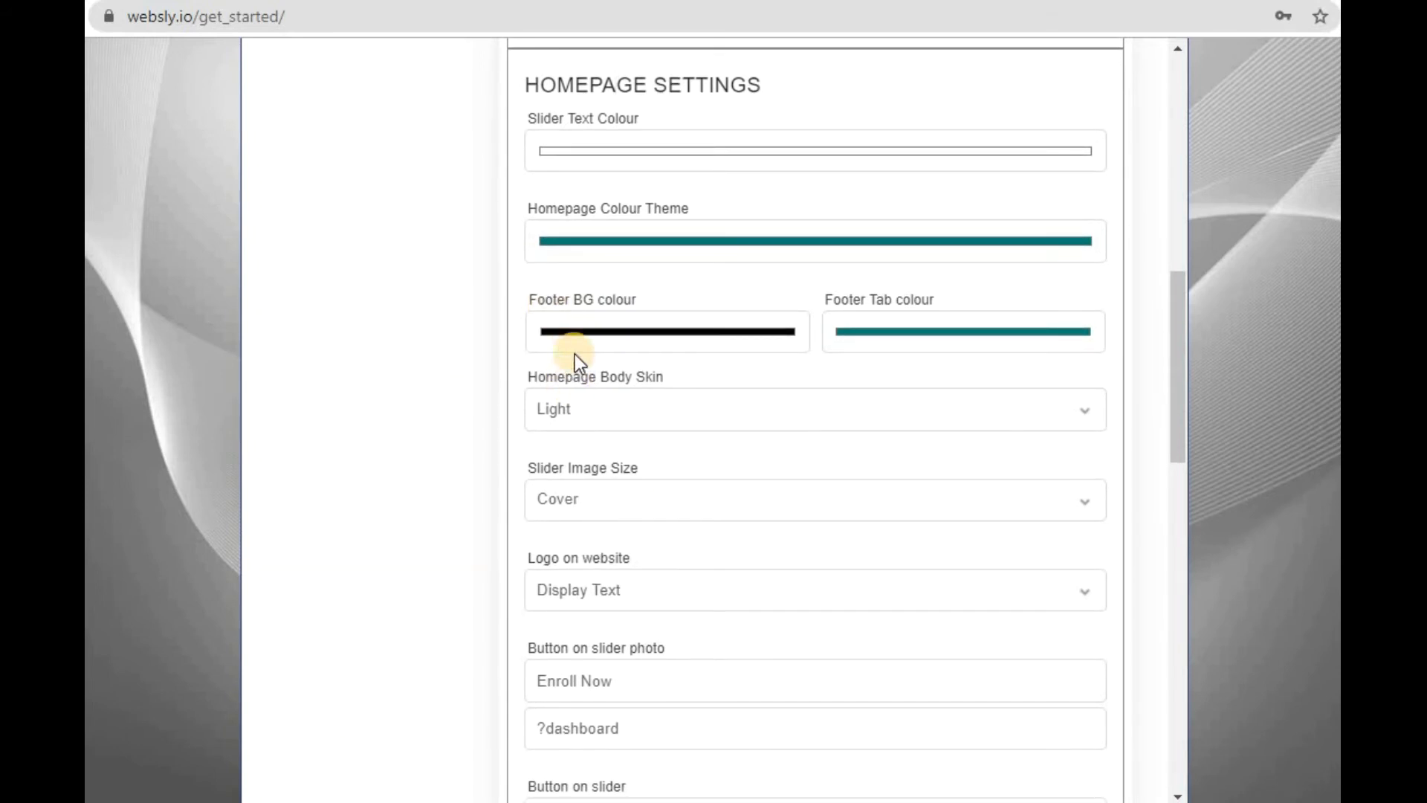
left_click(610, 402)
left_click(609, 401)
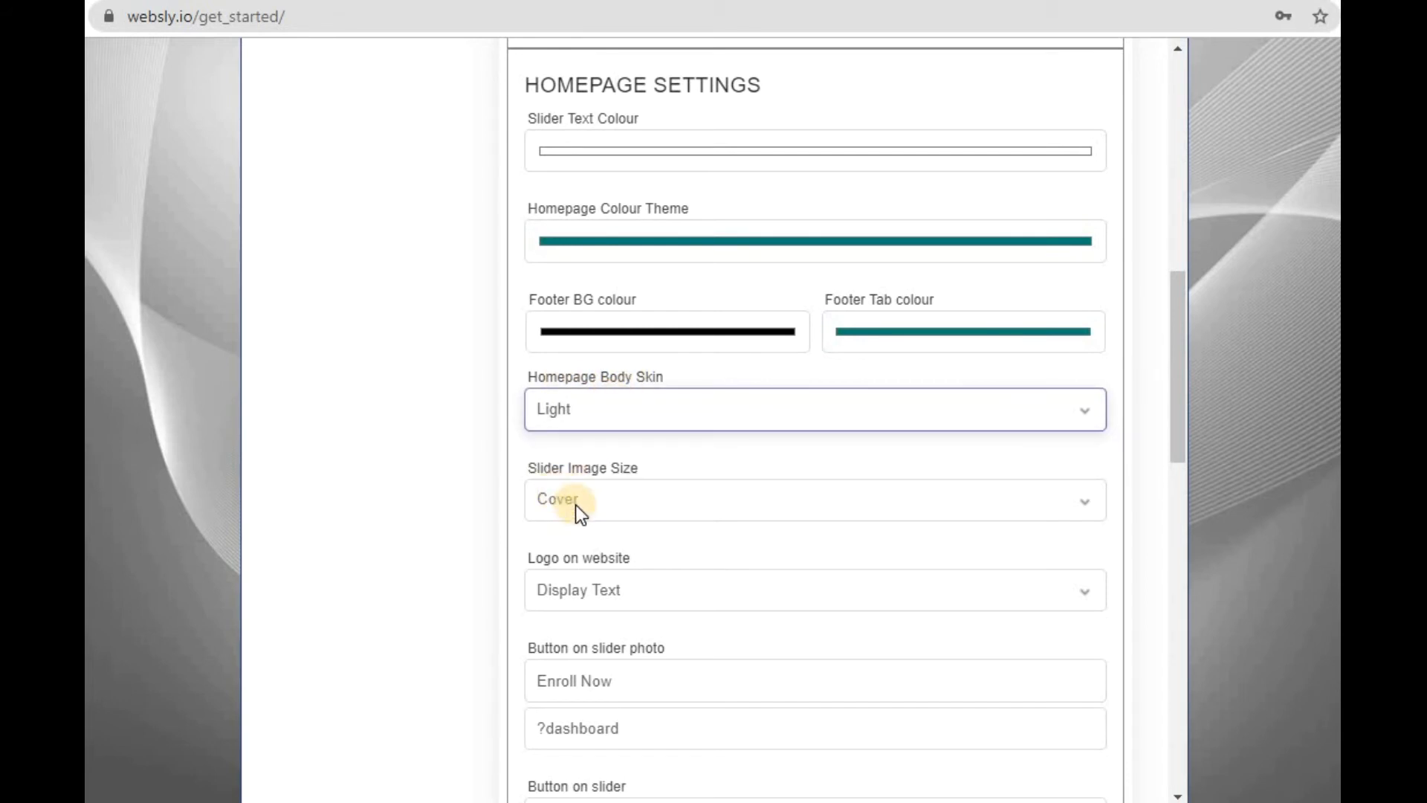
- Set Logo on website to Display Logo in the Homepage Settings and check the logo upload area
scroll(575, 505, "down", 4)
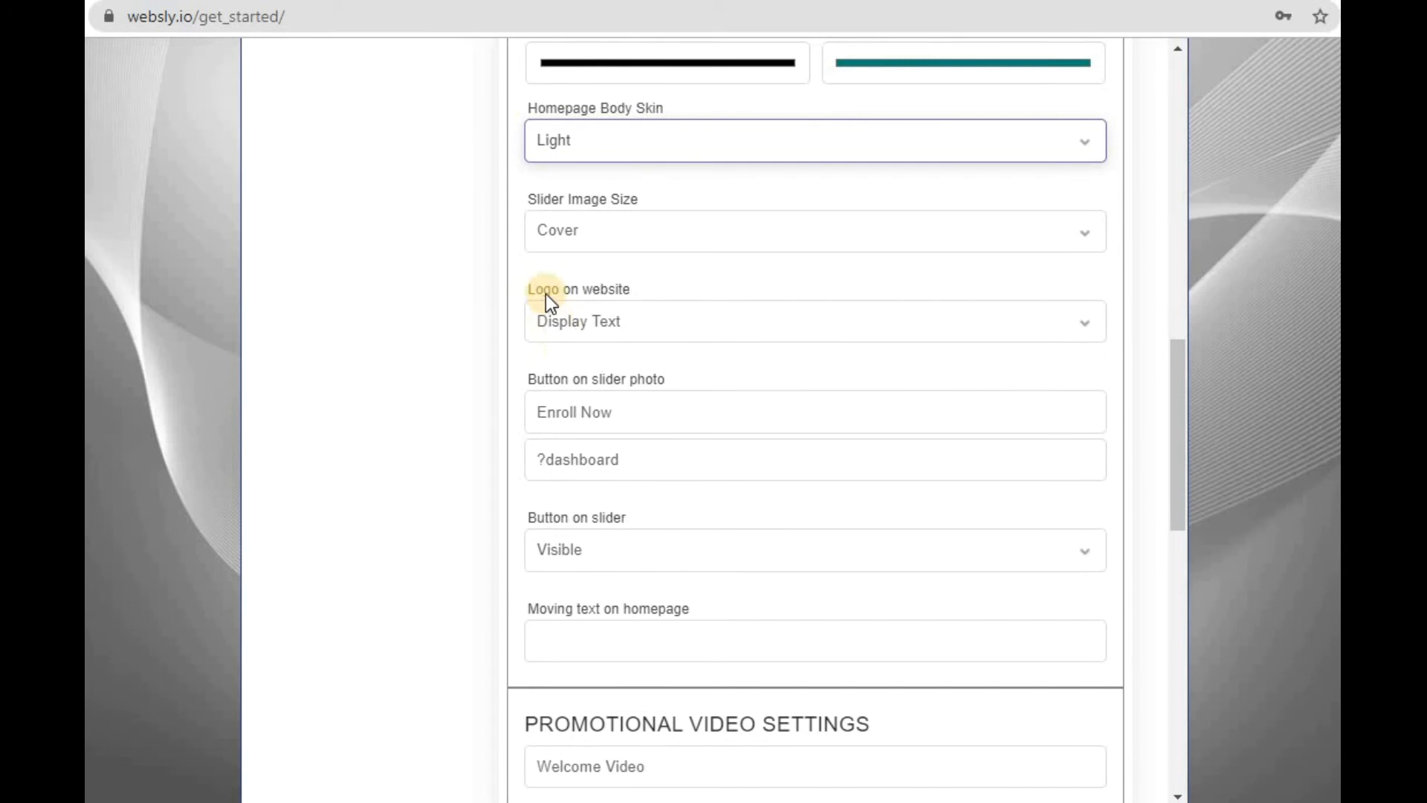
left_click(635, 327)
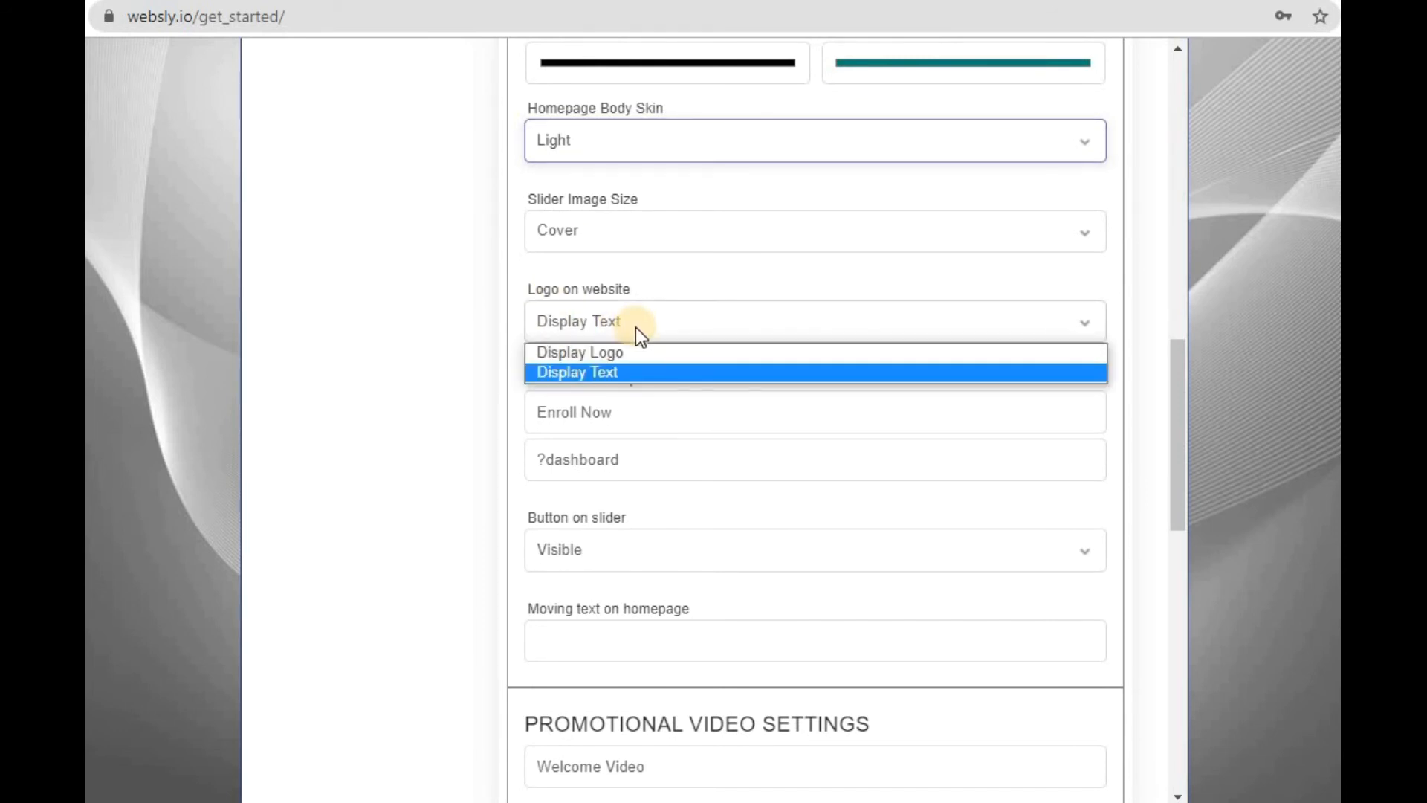
left_click(596, 350)
scroll(502, 327, "down", 7)
scroll(502, 327, "up", 15)
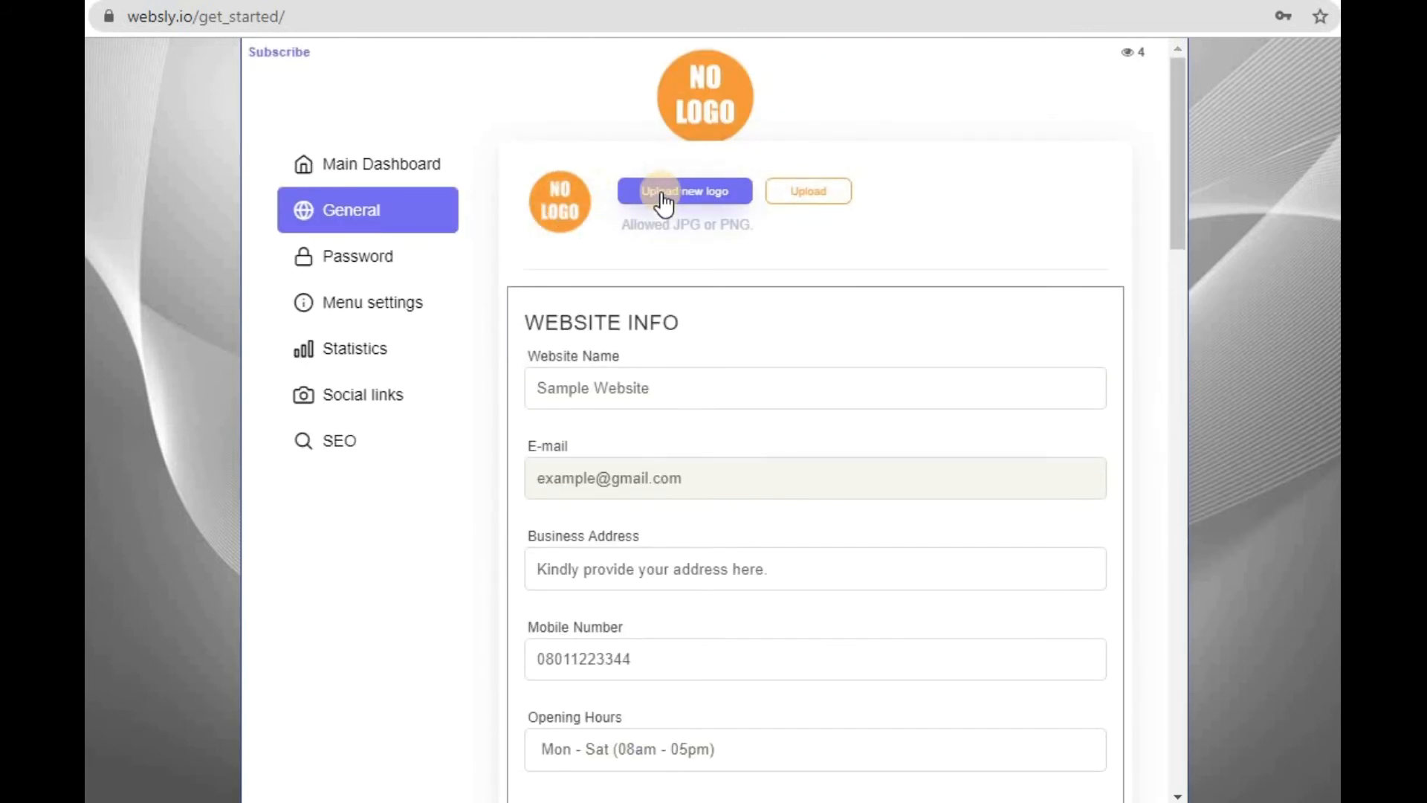
- Review the slider button, Moving text on homepage and Promotional Video settings, including the Promo Text field
scroll(814, 192, "down", 15)
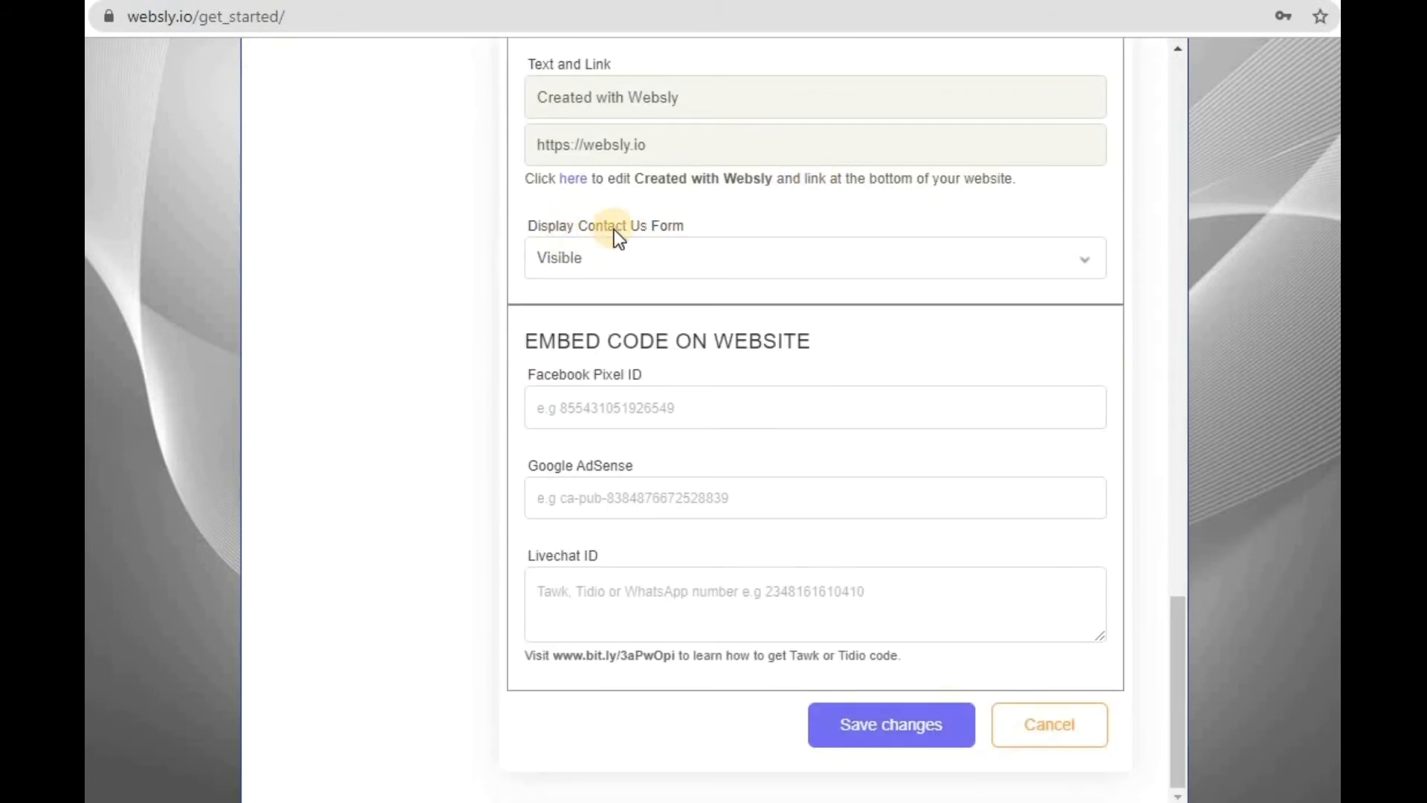
scroll(622, 229, "up", 1)
scroll(622, 229, "up", 6)
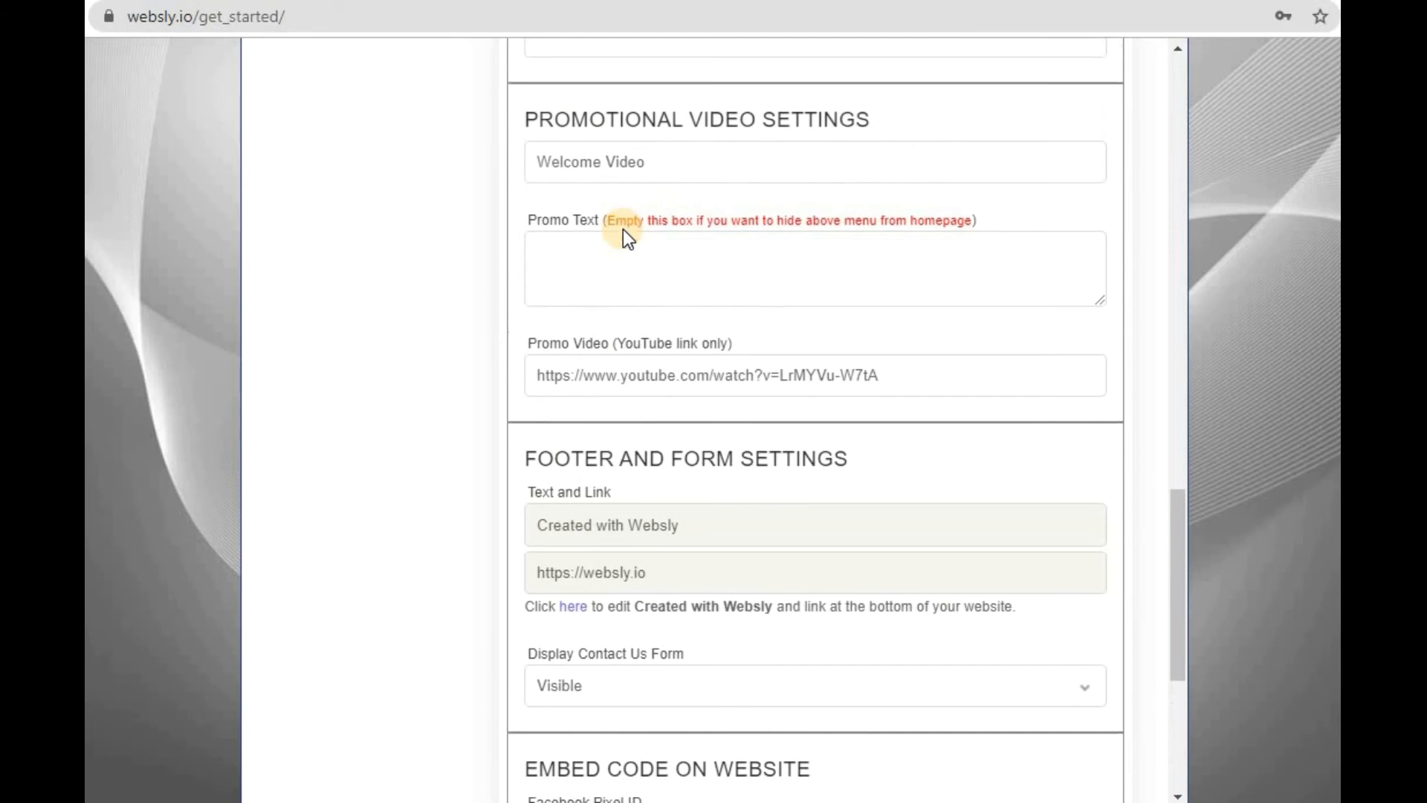
scroll(623, 229, "up", 3)
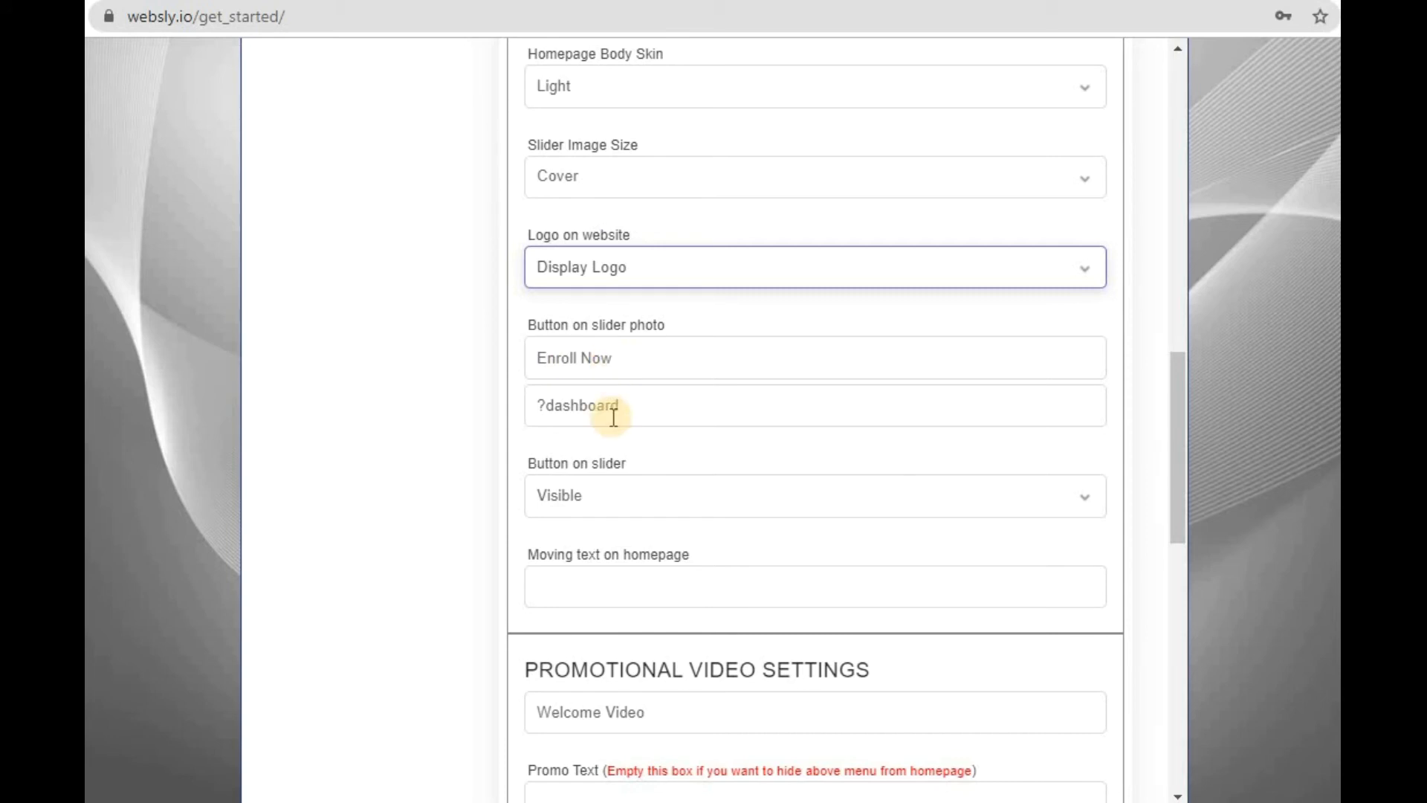
scroll(617, 439, "down", 2)
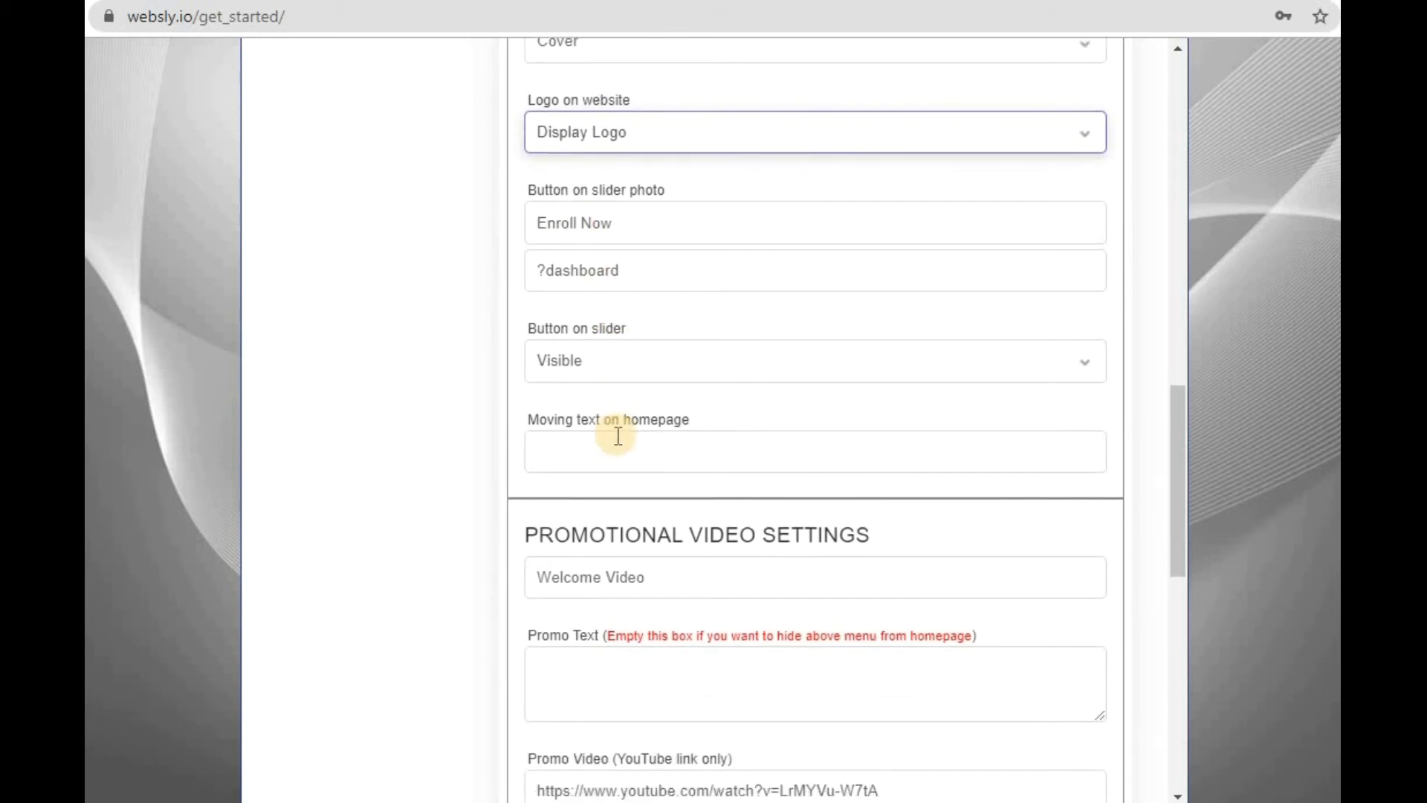
scroll(617, 435, "down", 1)
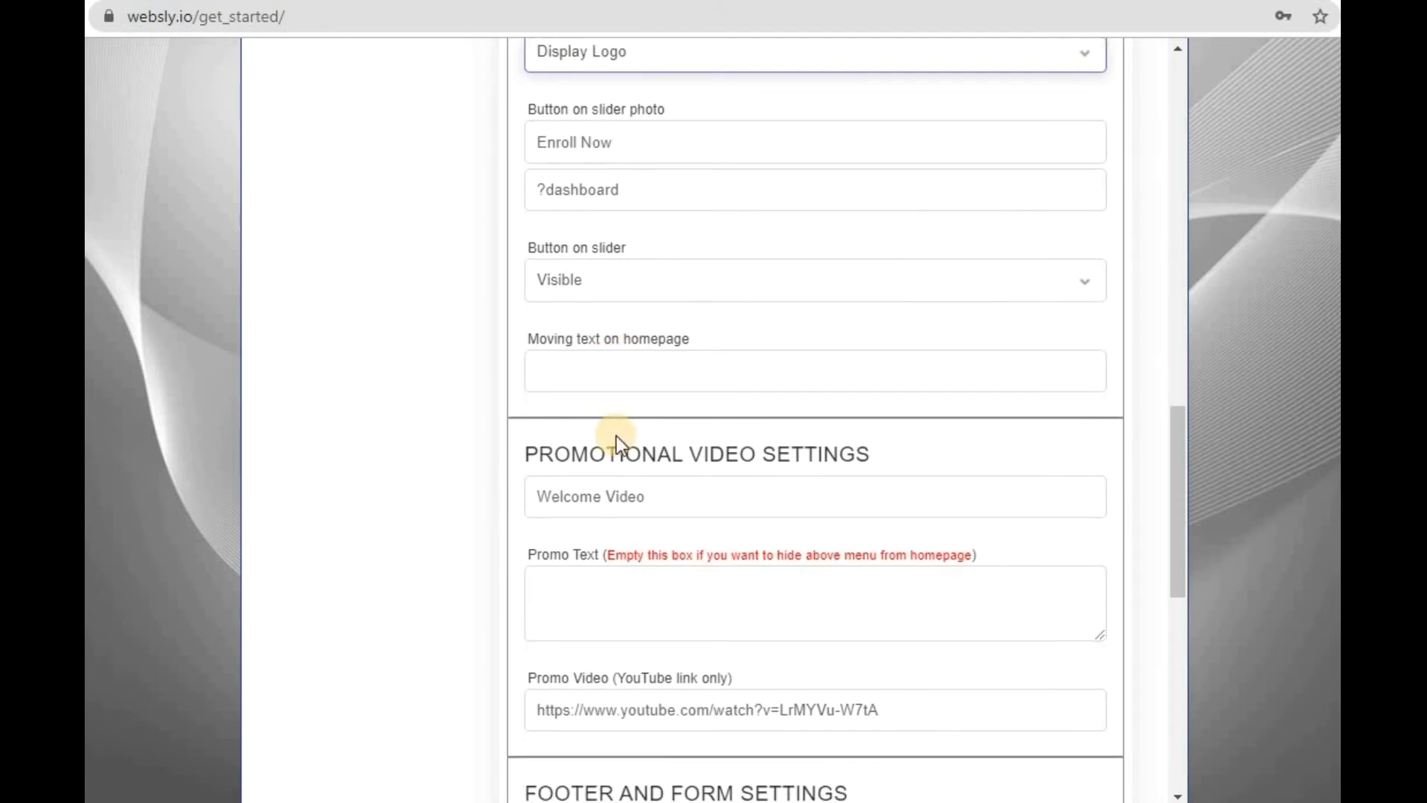
scroll(622, 305, "down", 1)
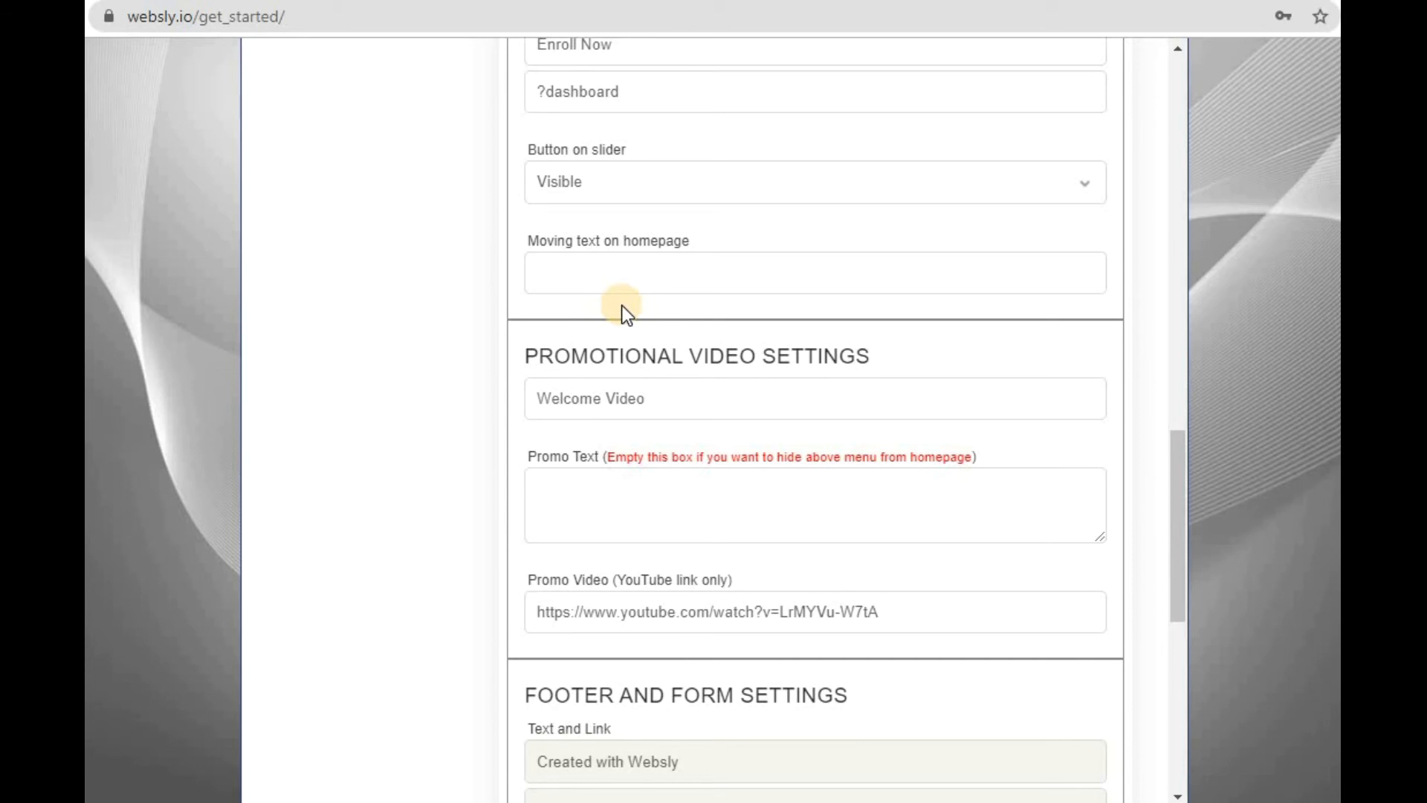
left_click(609, 269)
left_click(486, 277)
left_click(774, 514)
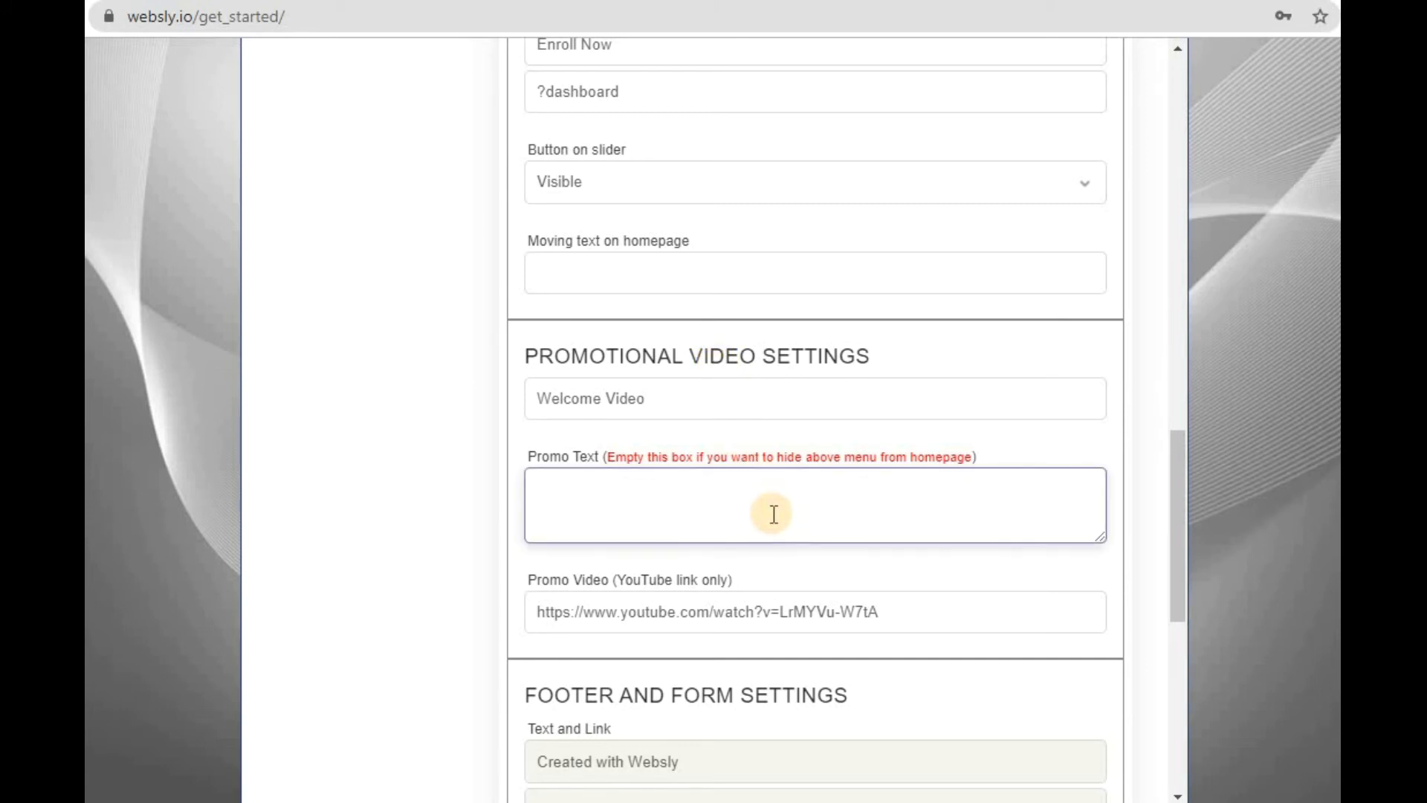
- Look over the footer and form settings and enter the WhatsApp number as the Livechat ID under Embed Code on Website
scroll(774, 514, "down", 5)
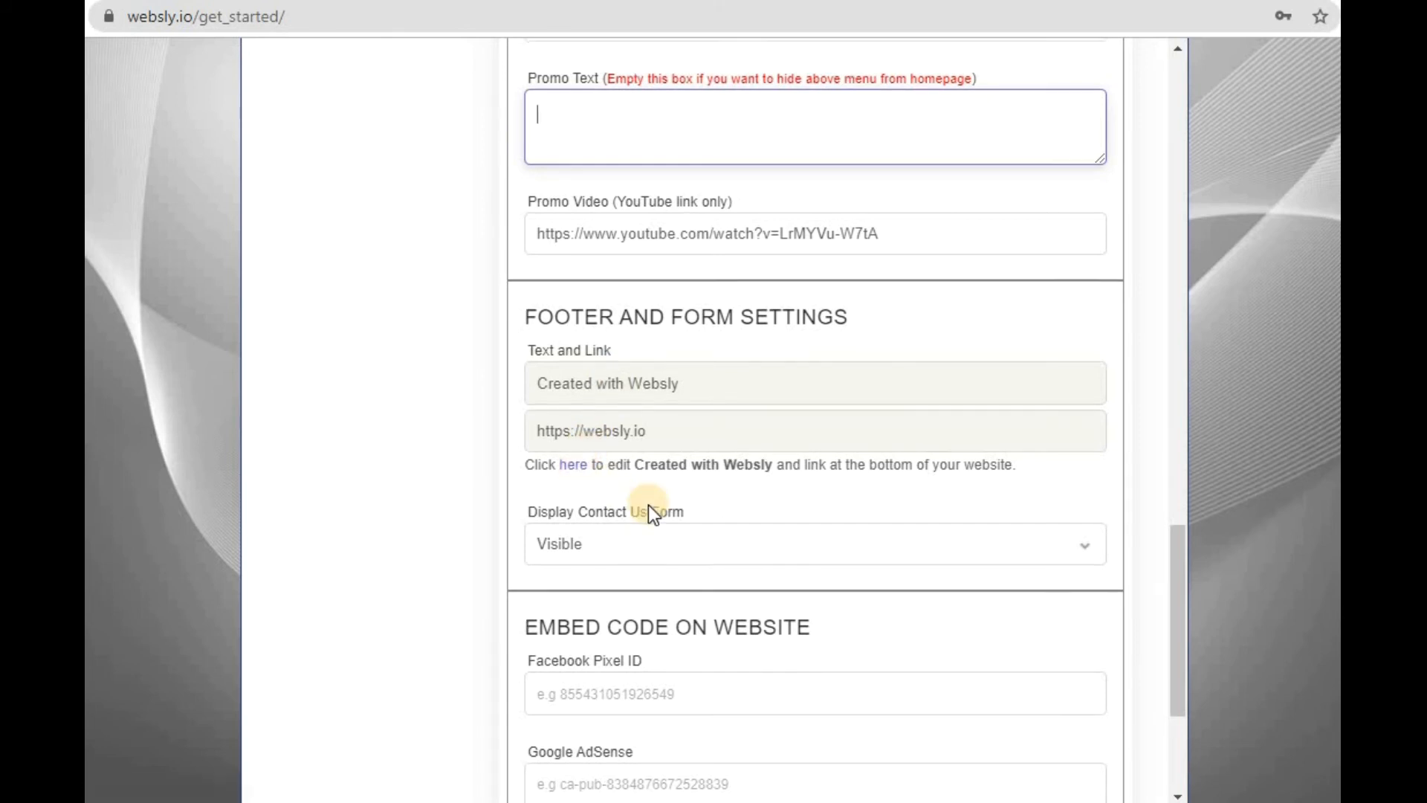
scroll(648, 506, "down", 1)
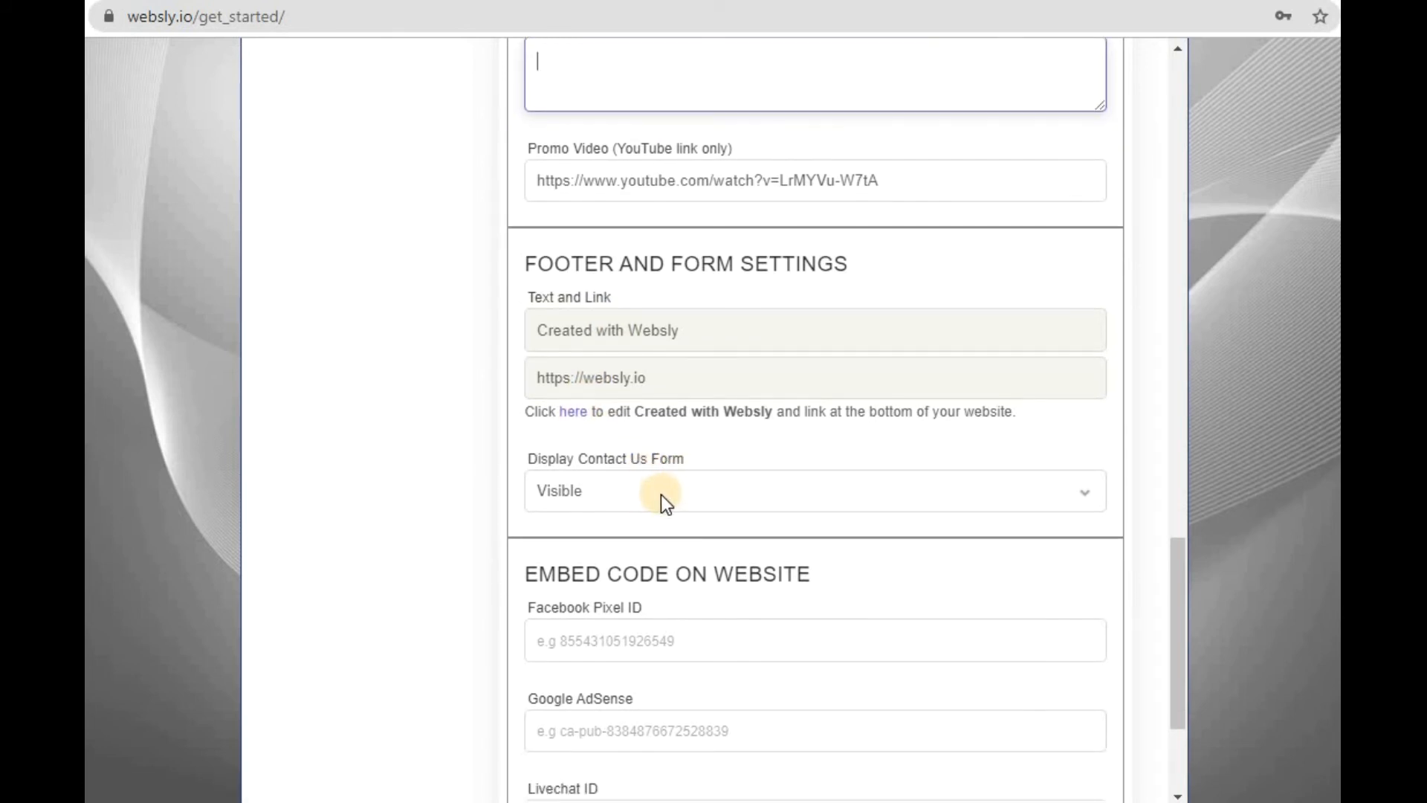
scroll(662, 494, "down", 3)
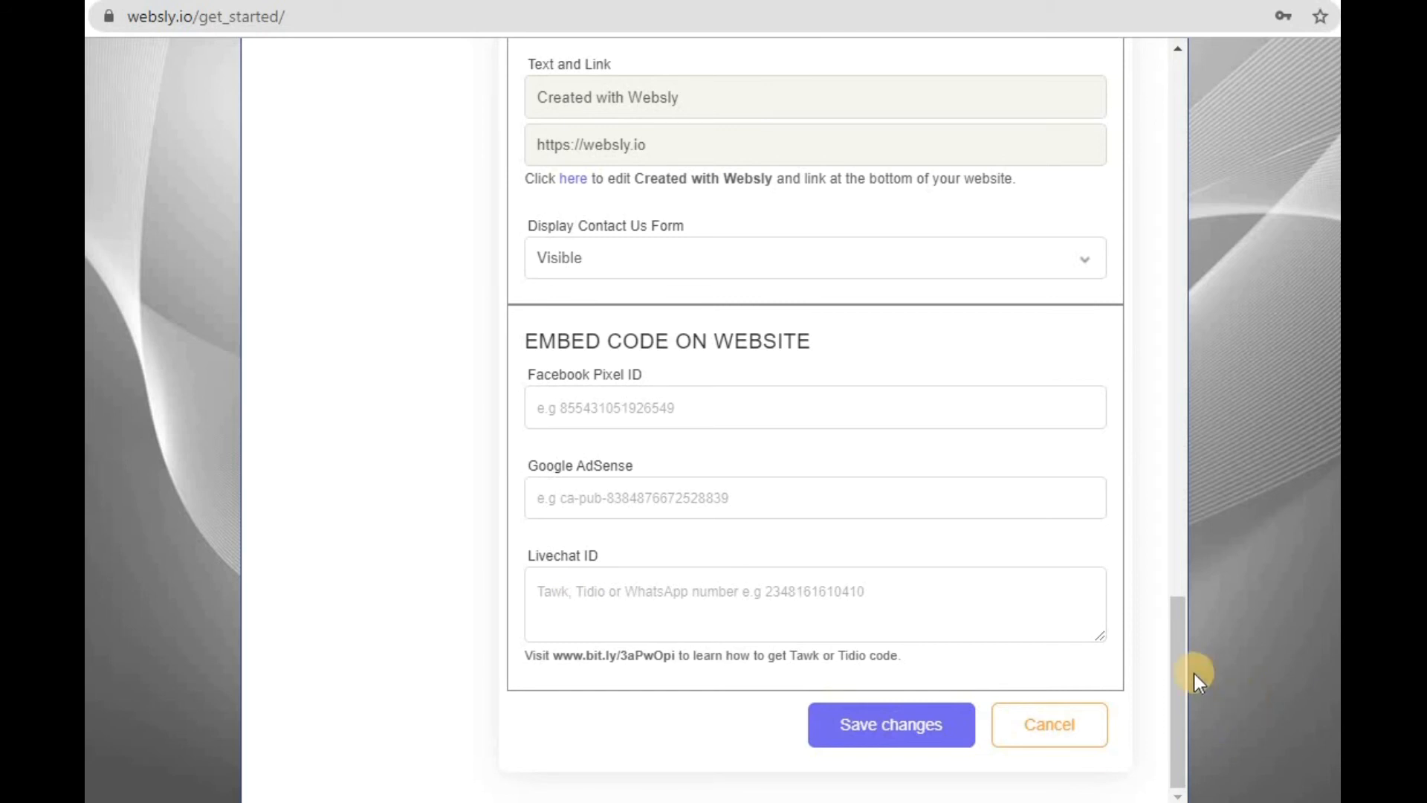
left_click(768, 613)
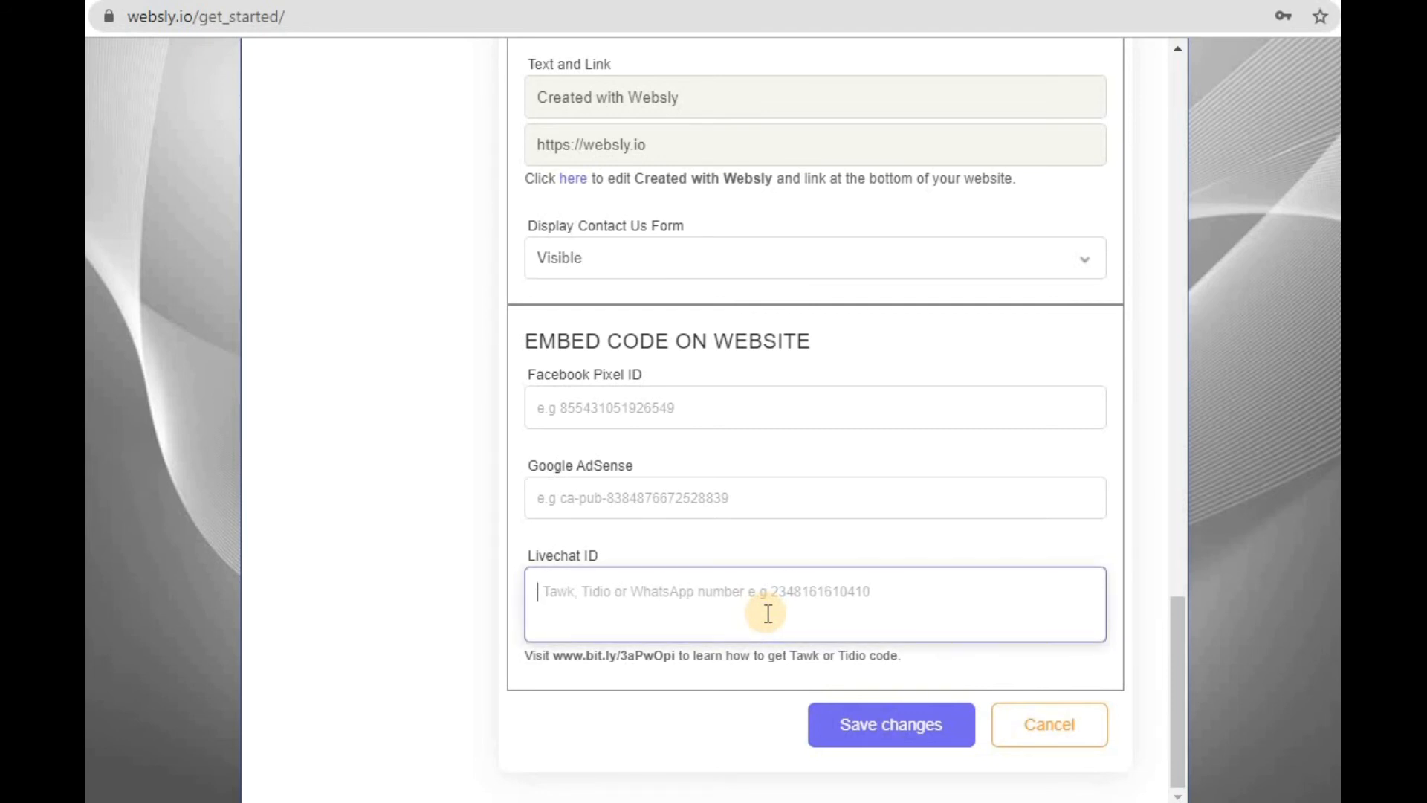
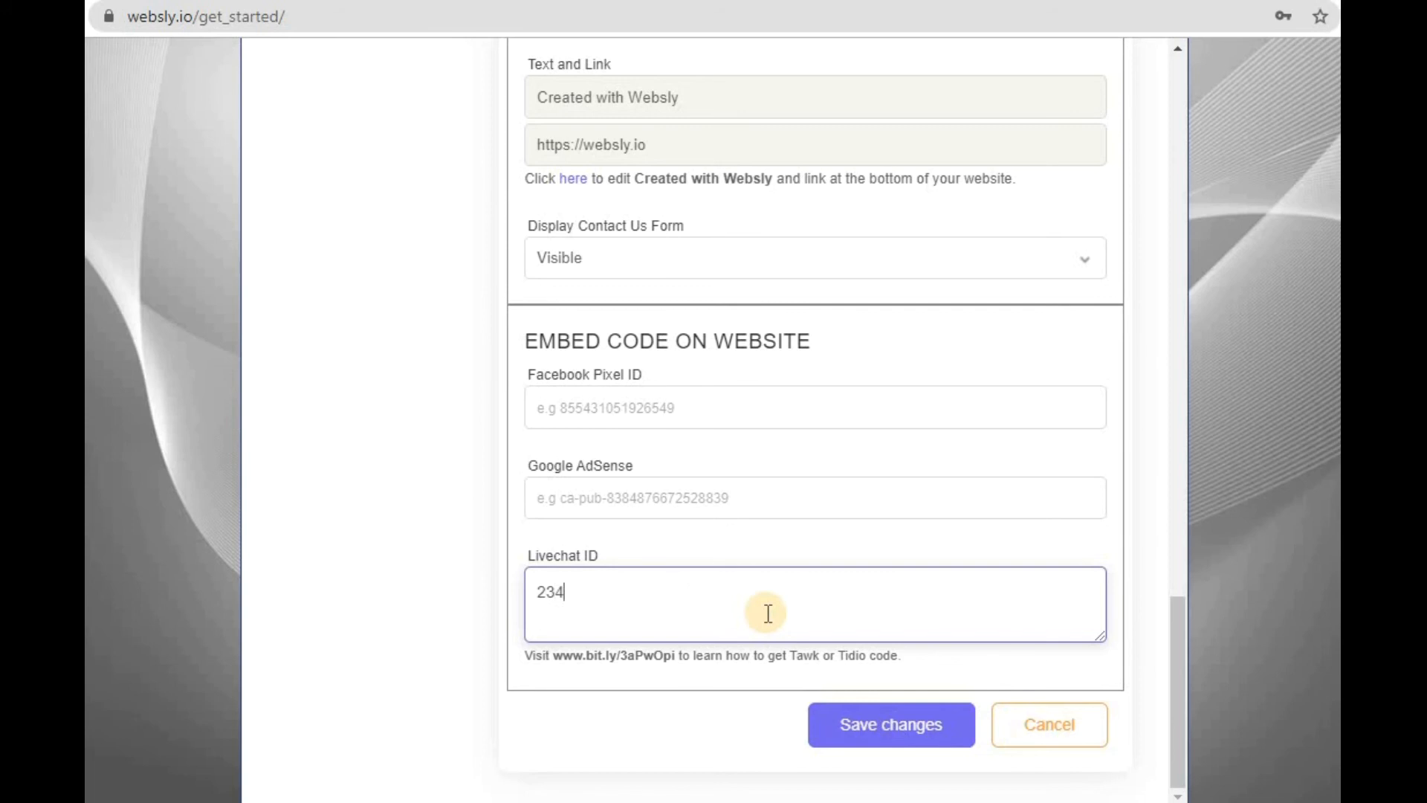
key("ctrl+a")
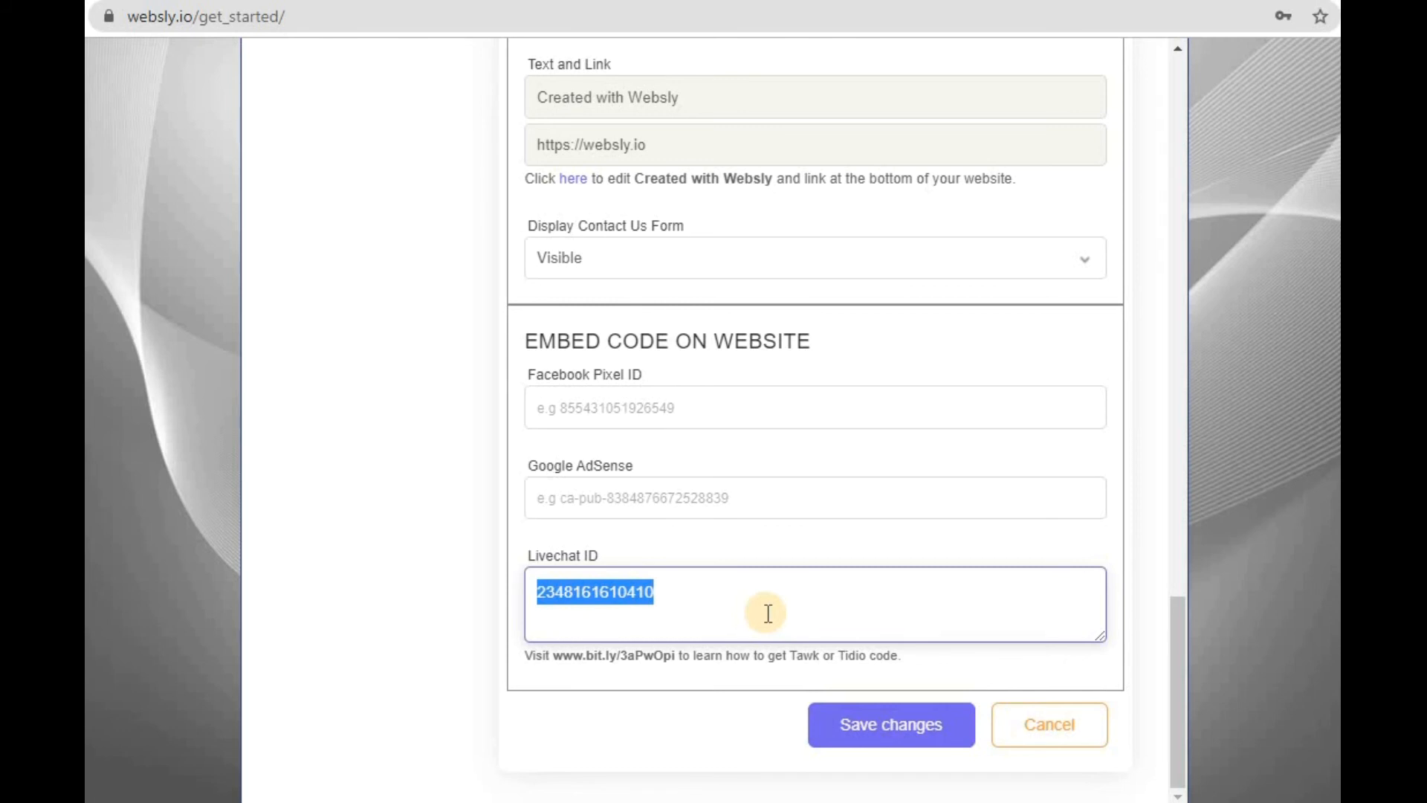
left_click(768, 613)
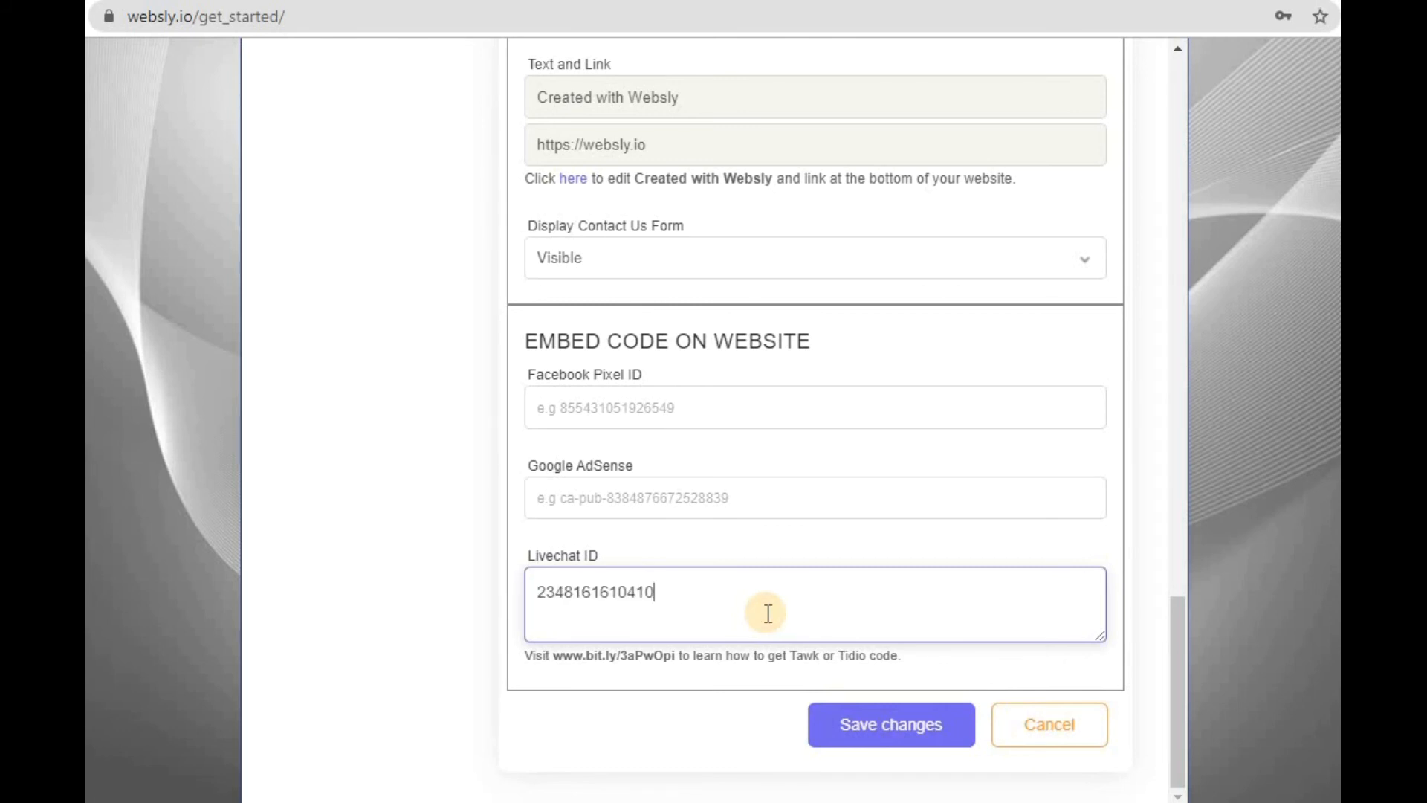
- Look back over the general settings and save the changes
scroll(768, 613, "up", 3)
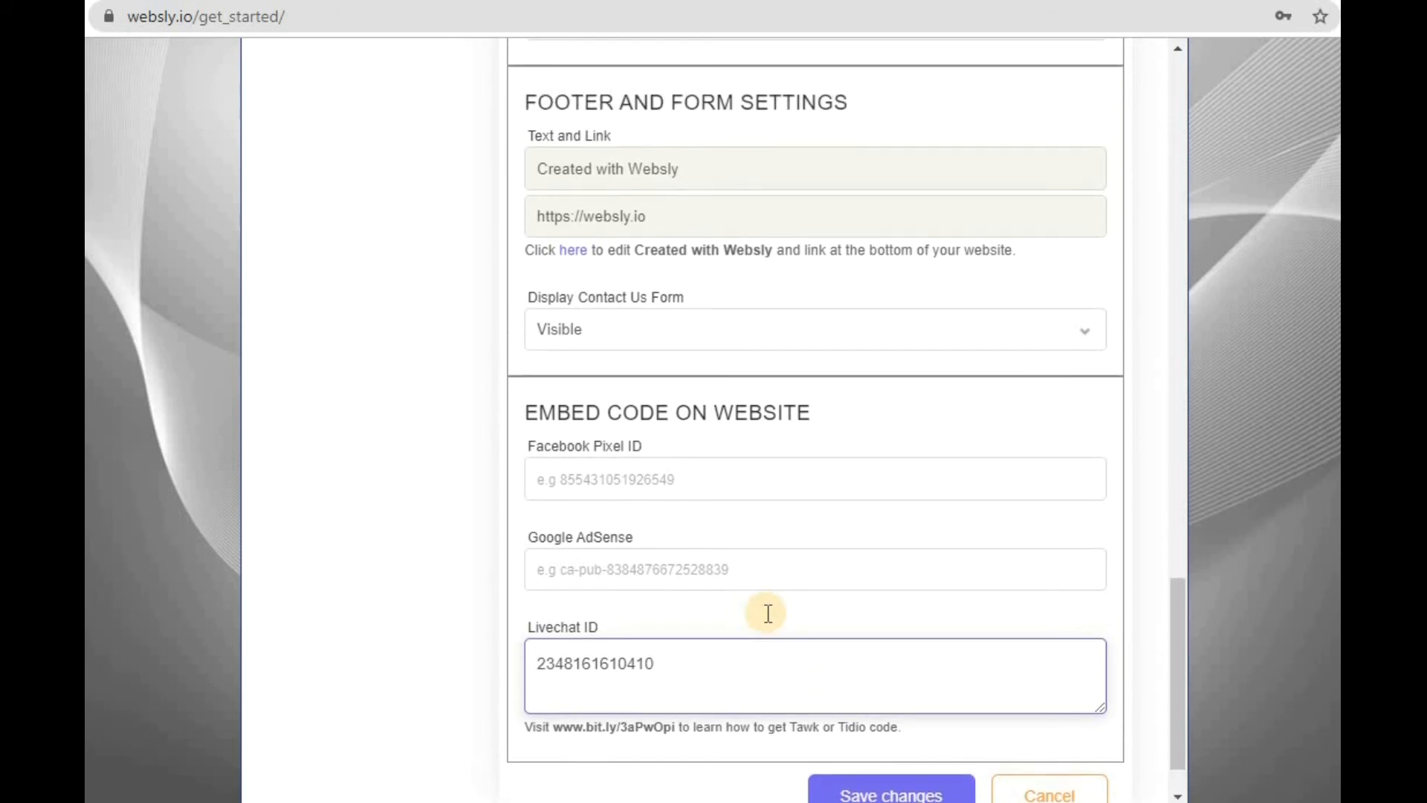
scroll(768, 613, "up", 20)
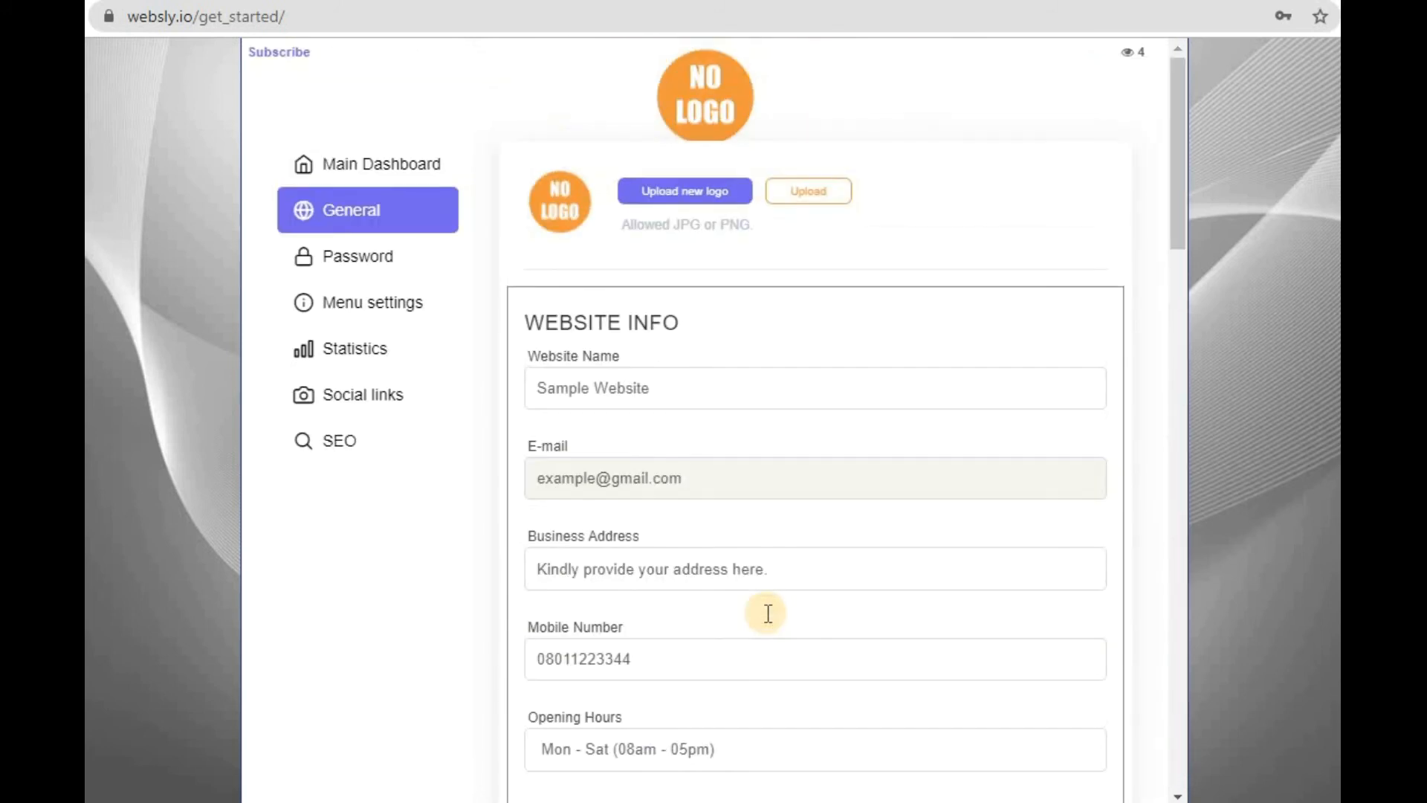
scroll(768, 613, "down", 20)
scroll(767, 613, "down", 5)
left_click(880, 726)
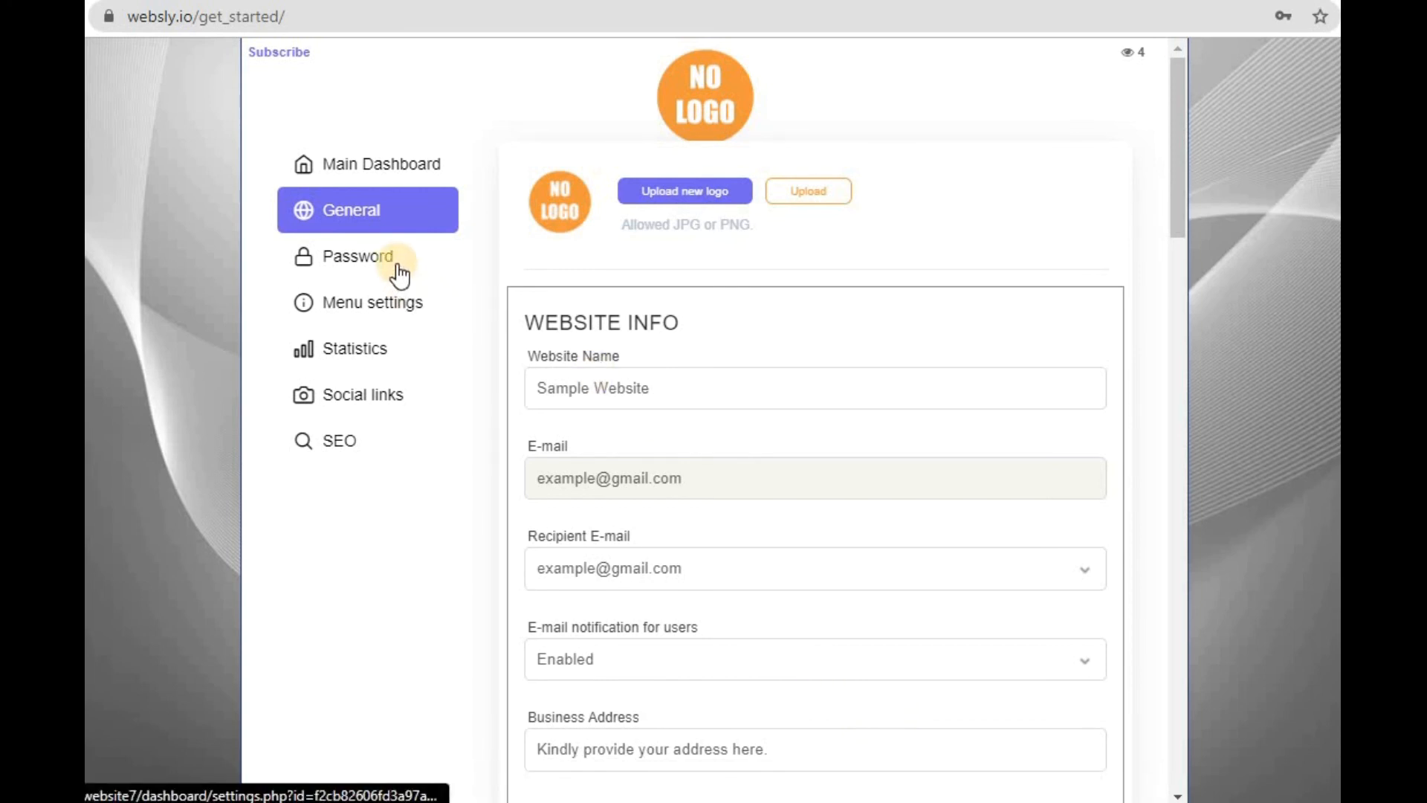
- Open the menu settings and look over the Rename Menu Text fields, including First Menu Text
left_click(415, 311)
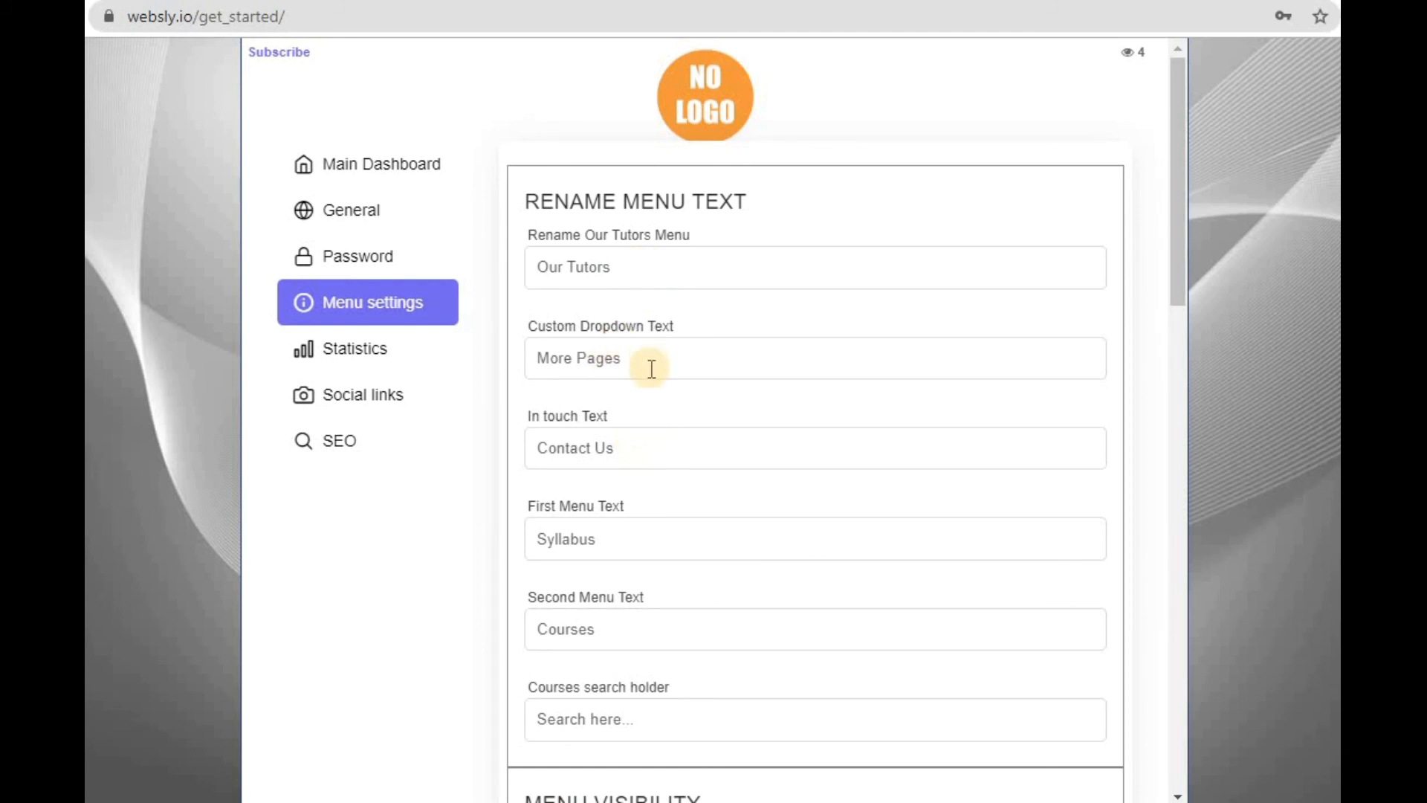
left_click(637, 552)
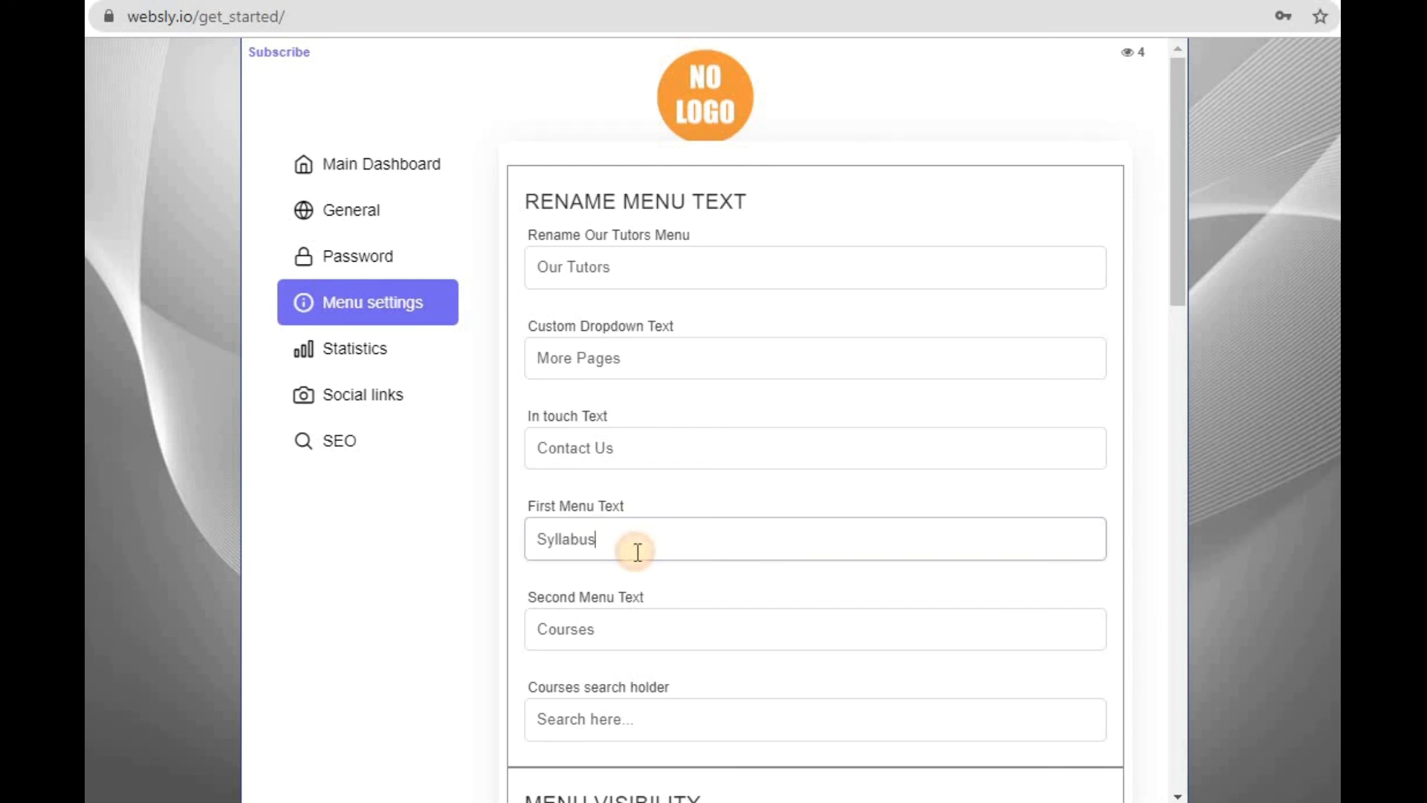
scroll(637, 552, "down", 6)
scroll(638, 551, "down", 2)
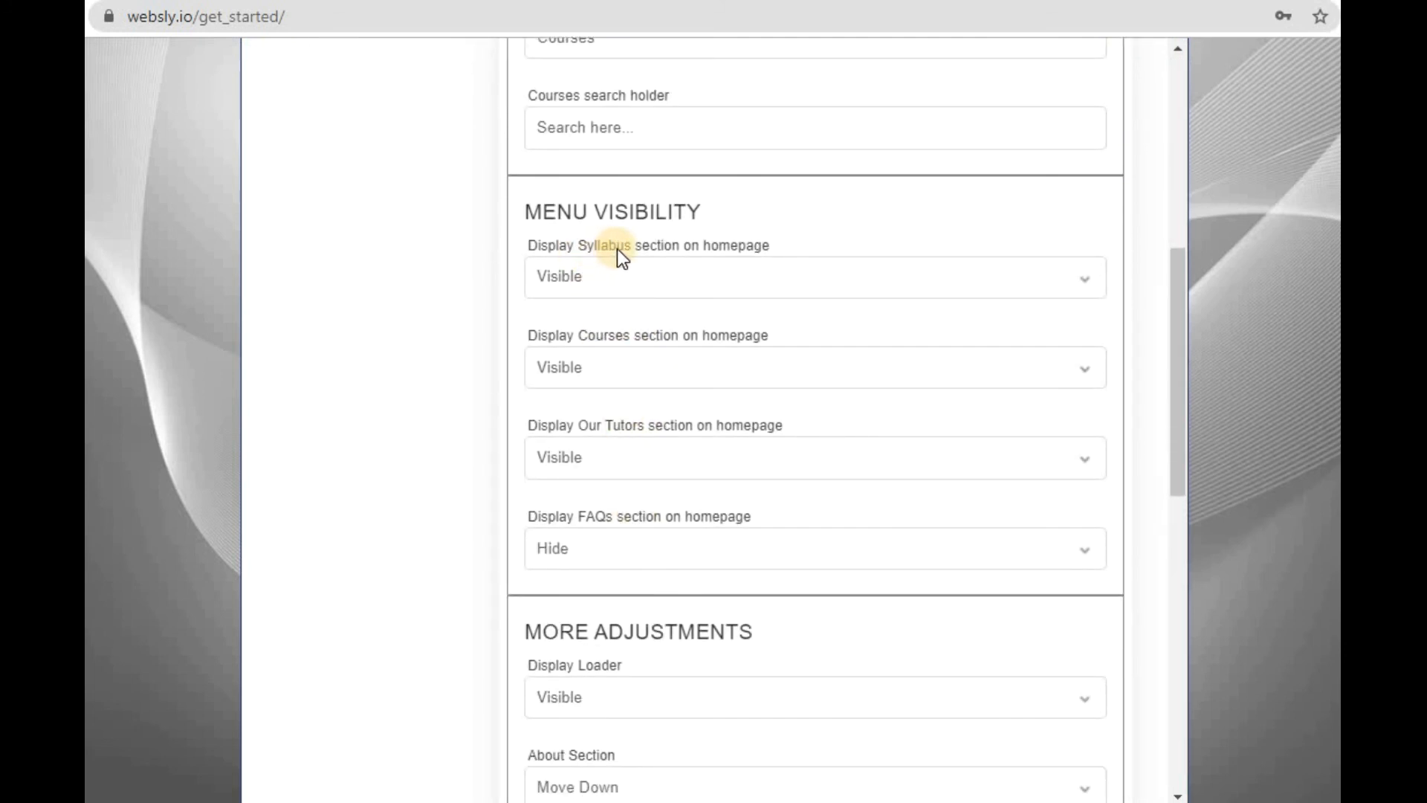
- Keep the Syllabus and Courses homepage sections Visible and set the FAQs section to Visible under Menu Visibility
left_click(599, 278)
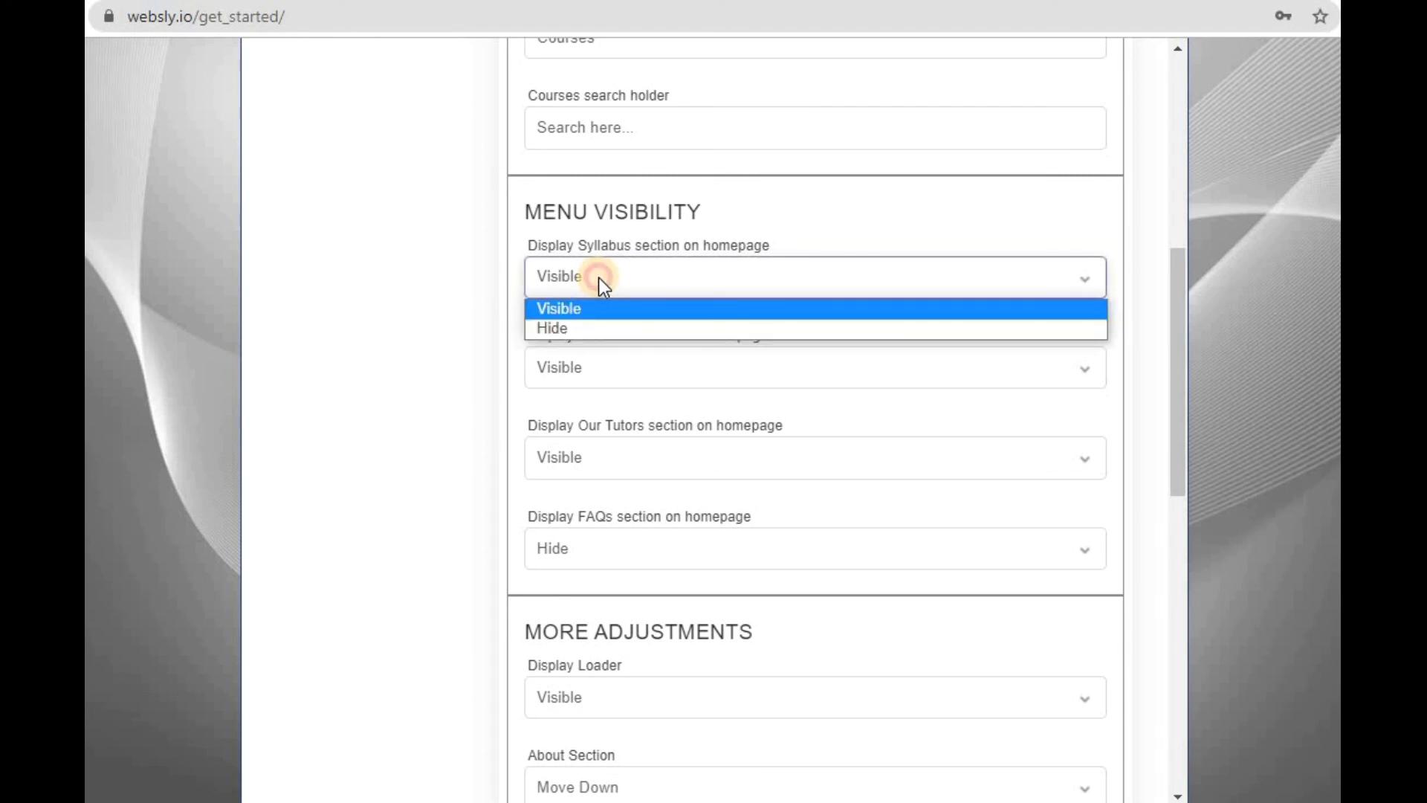
left_click(599, 305)
left_click(619, 364)
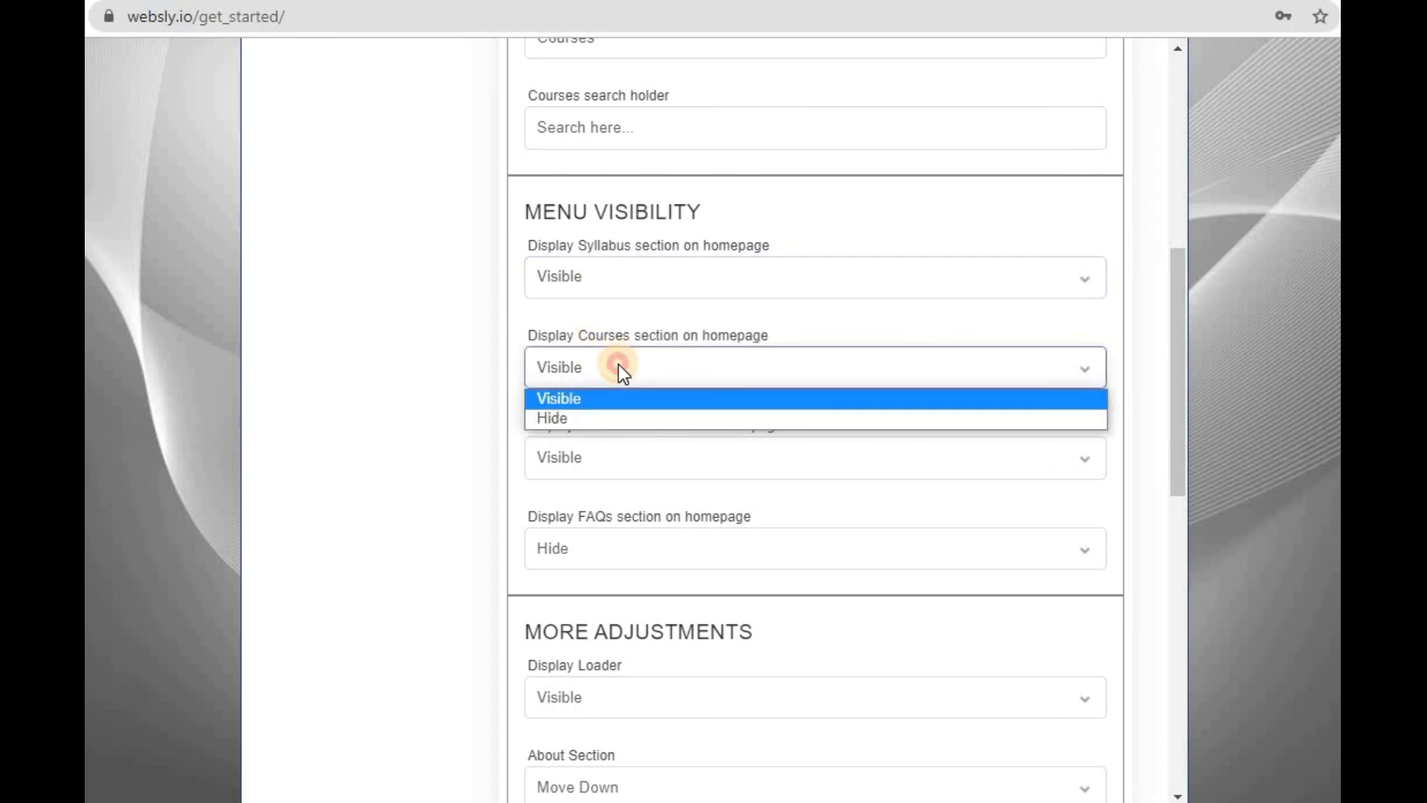
left_click(621, 398)
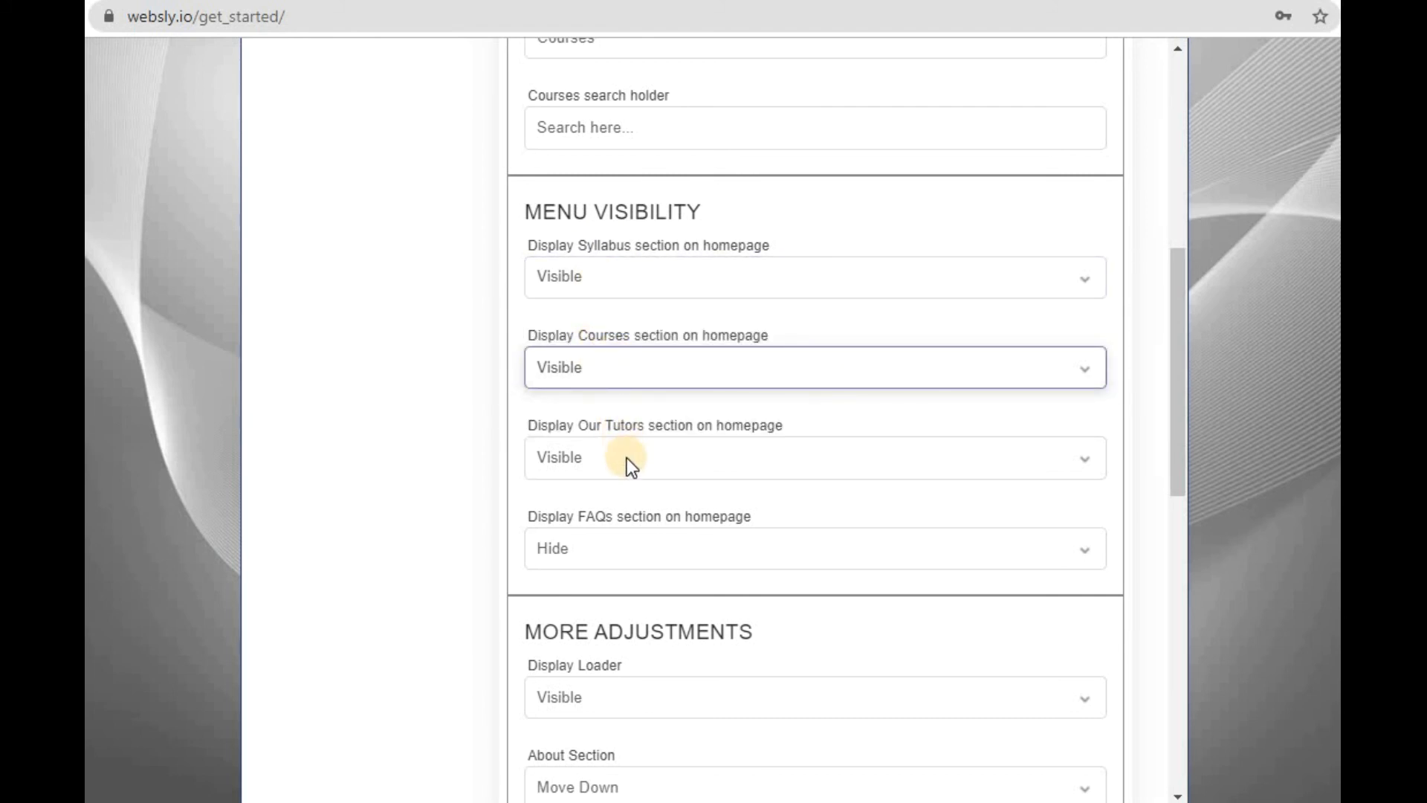
left_click(623, 542)
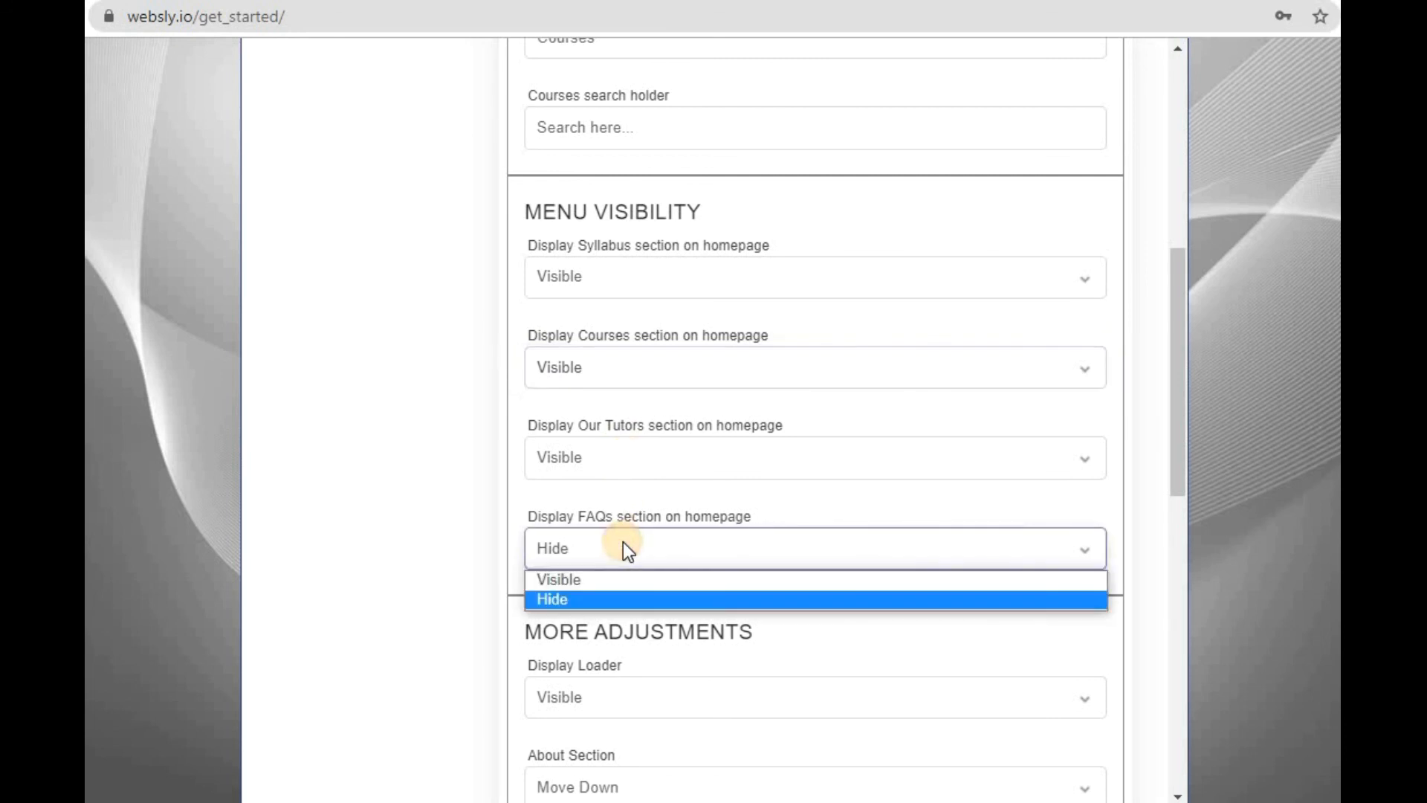
left_click(621, 581)
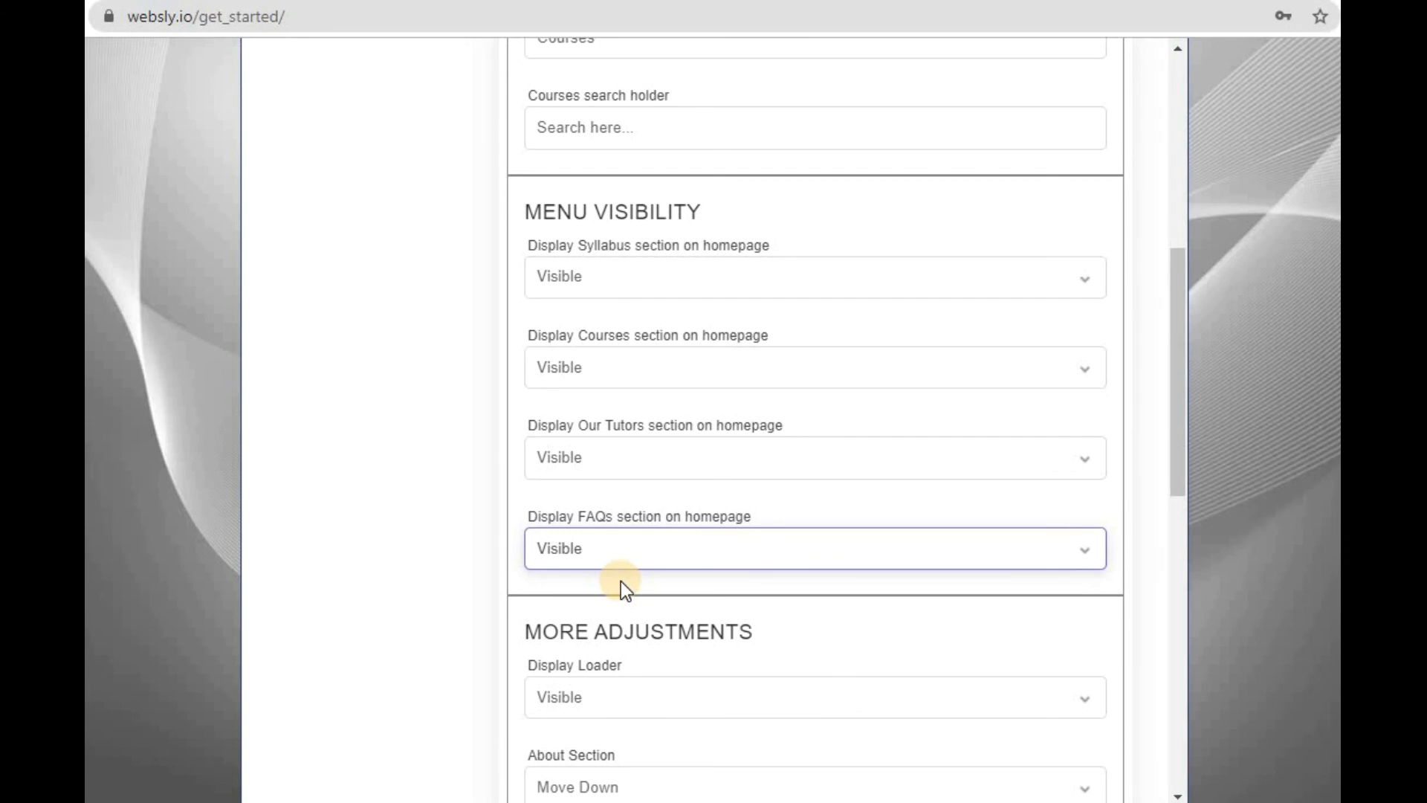
- Look over the rest of the menu settings, including About Us Settings, and return to the main dashboard
scroll(621, 581, "up", 8)
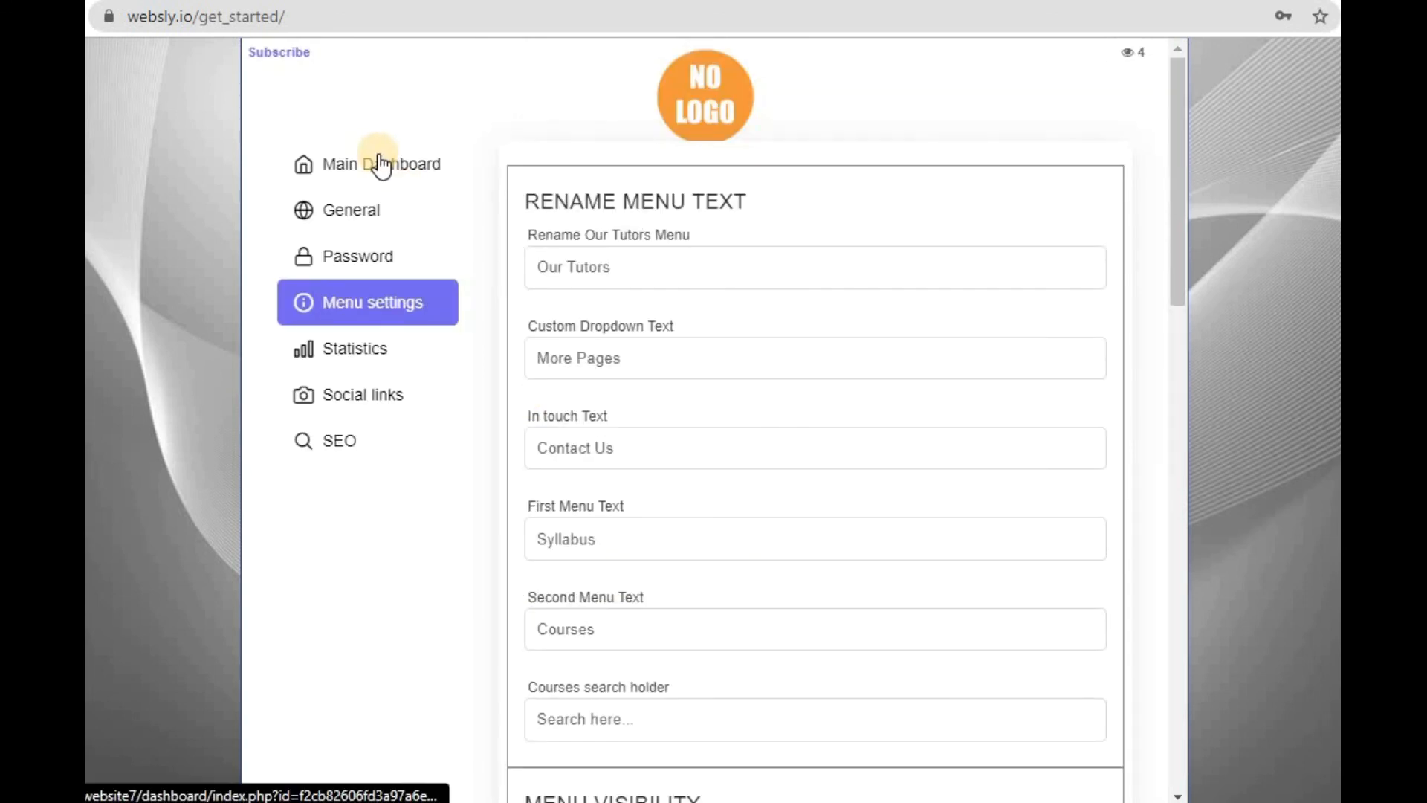
scroll(380, 165, "down", 10)
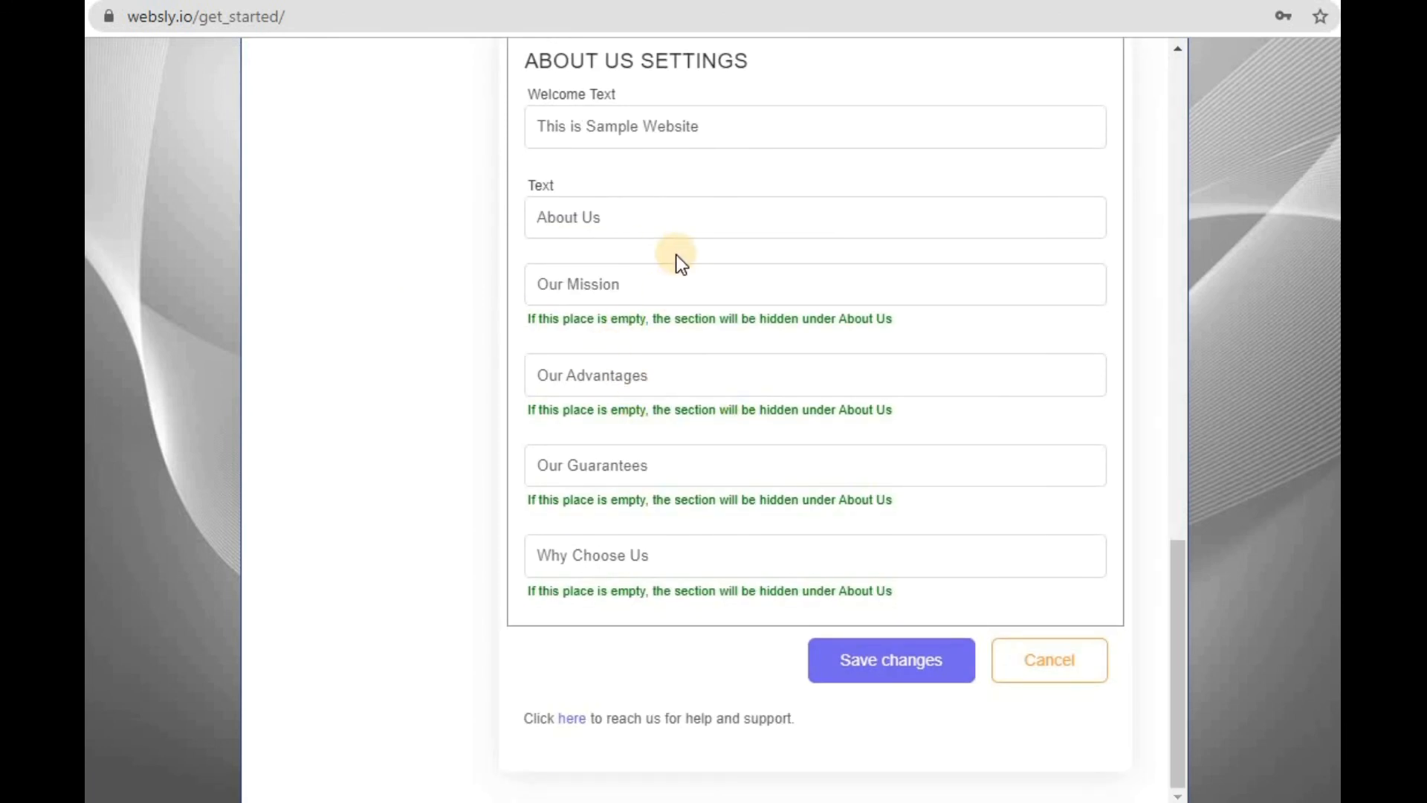
scroll(581, 284, "up", 1)
scroll(581, 284, "up", 10)
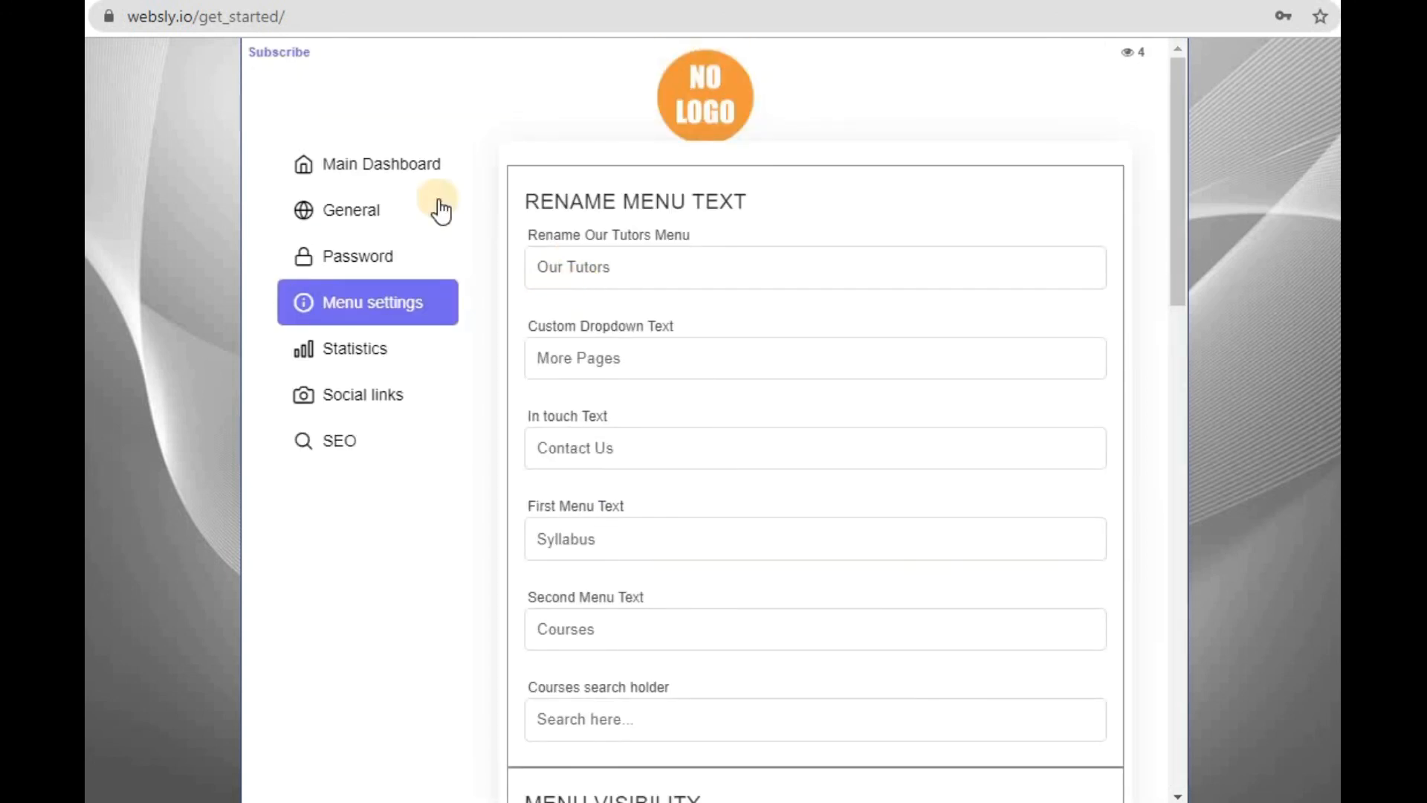
left_click(418, 167)
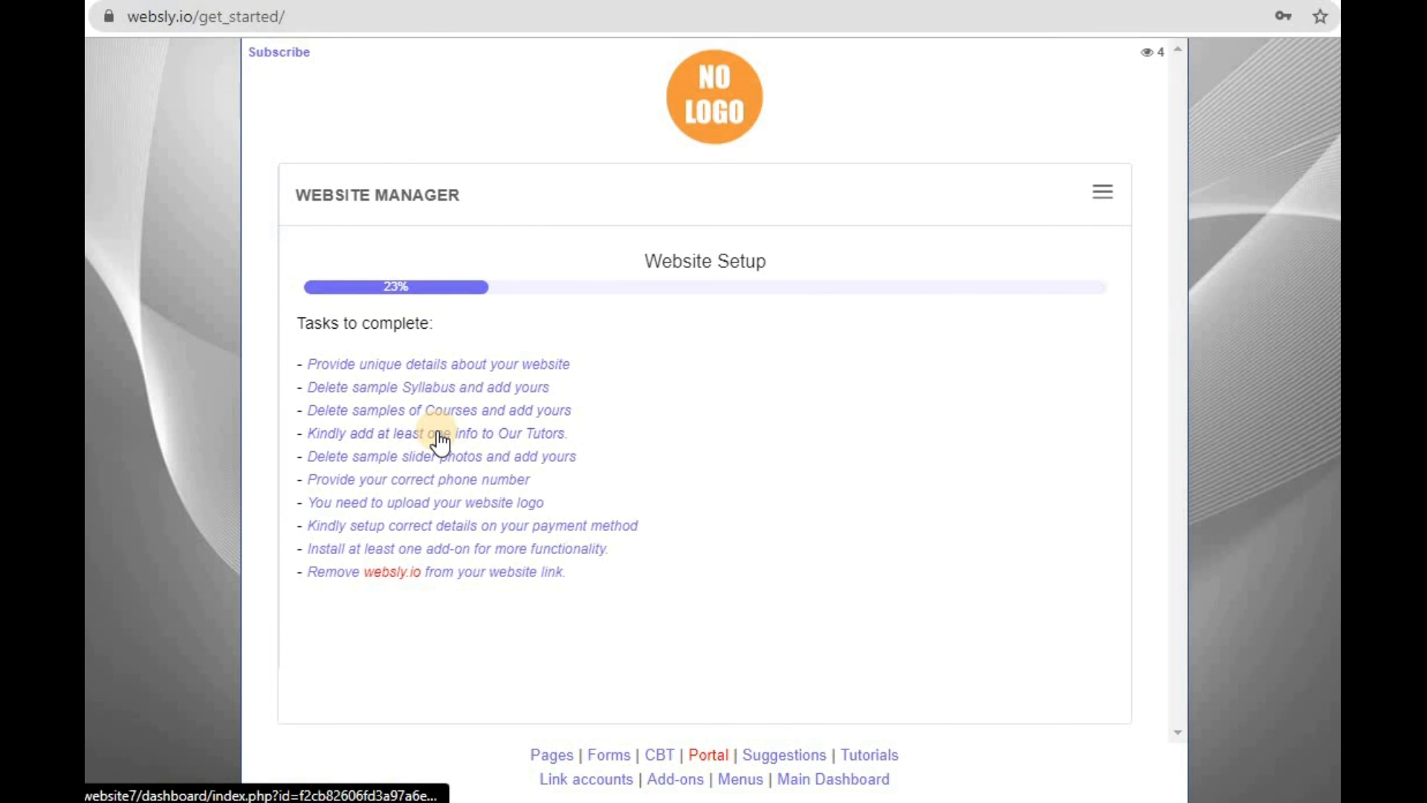
- Open the live website from the Website Manager and examine its homepage and the WhatsApp chat button
left_click(1102, 192)
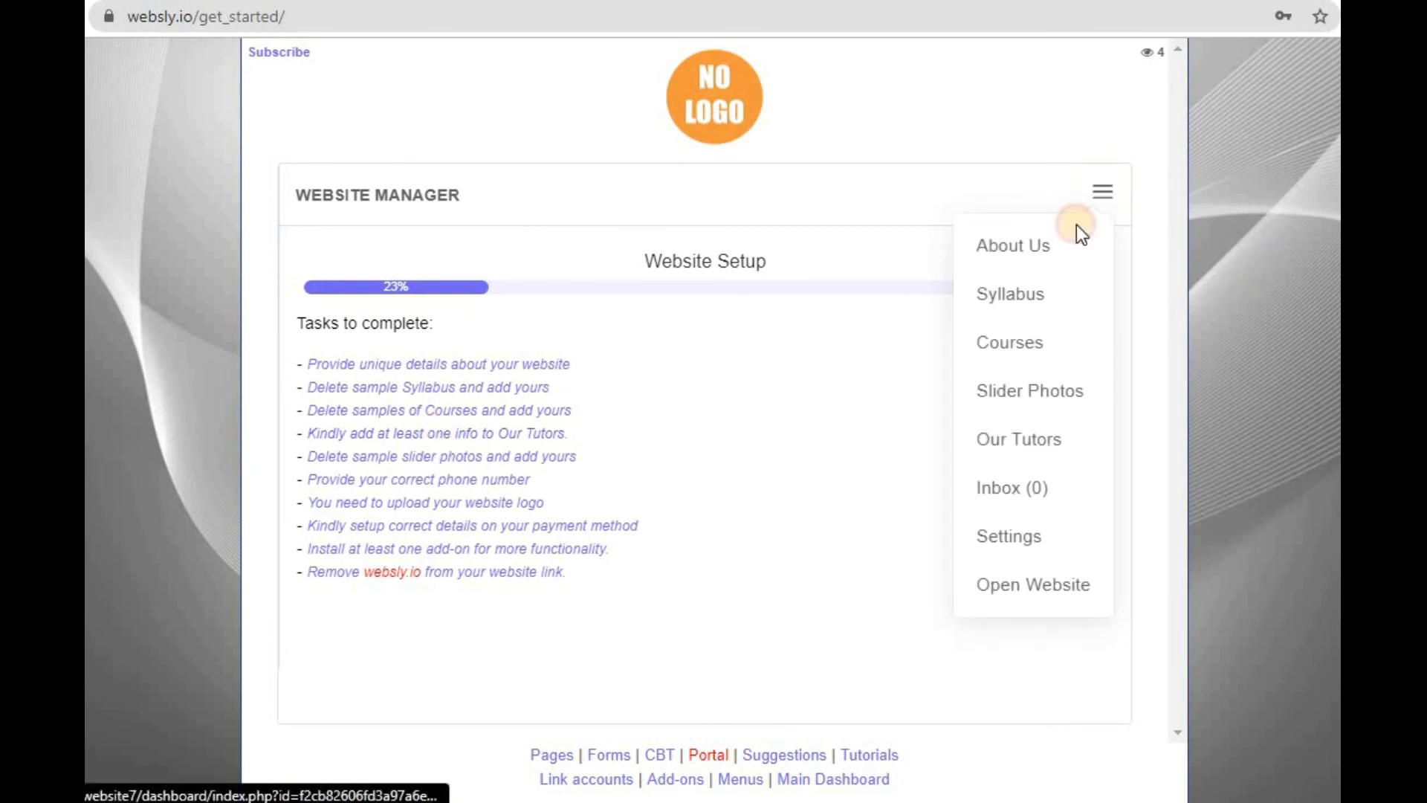
left_click(1011, 587)
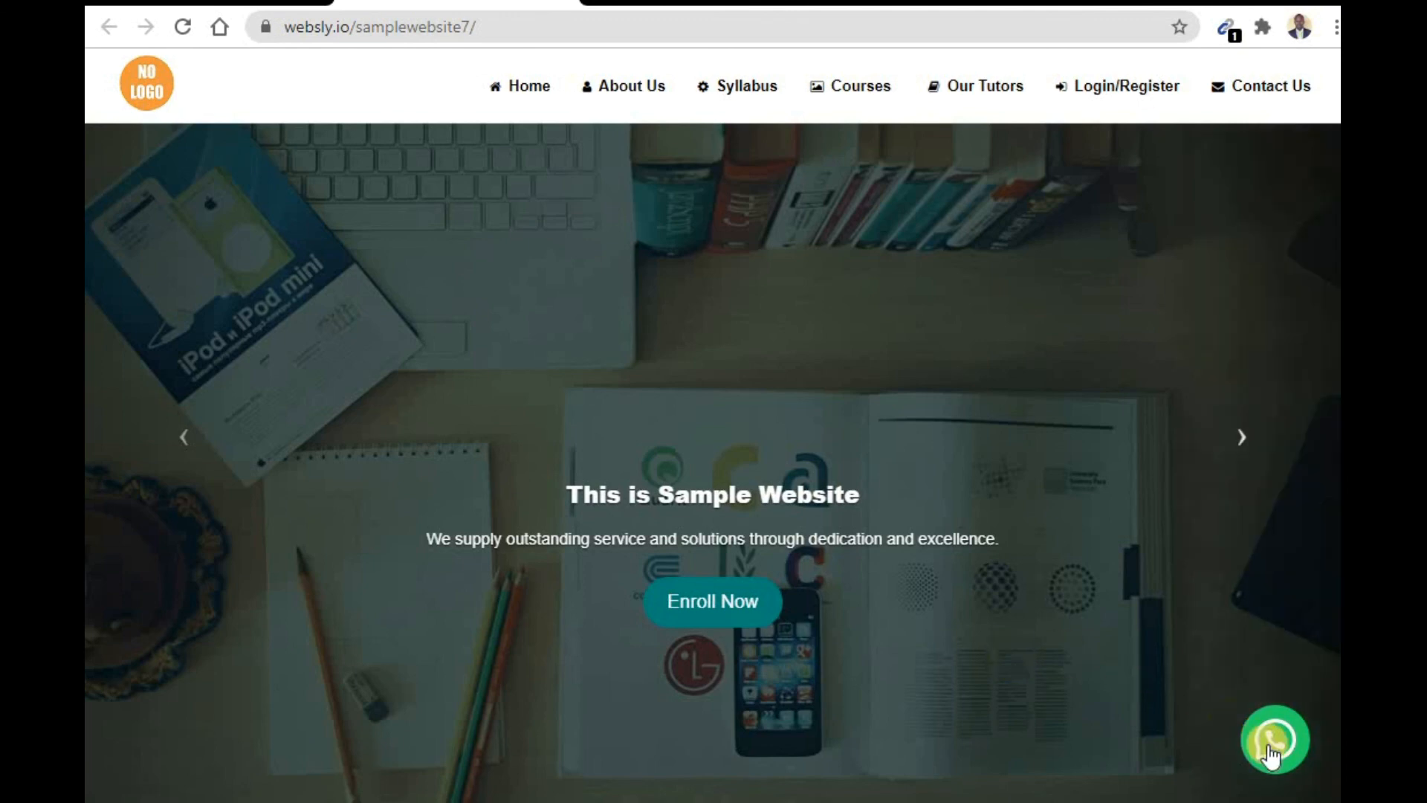
scroll(1278, 760, "down", 3)
scroll(1278, 760, "down", 15)
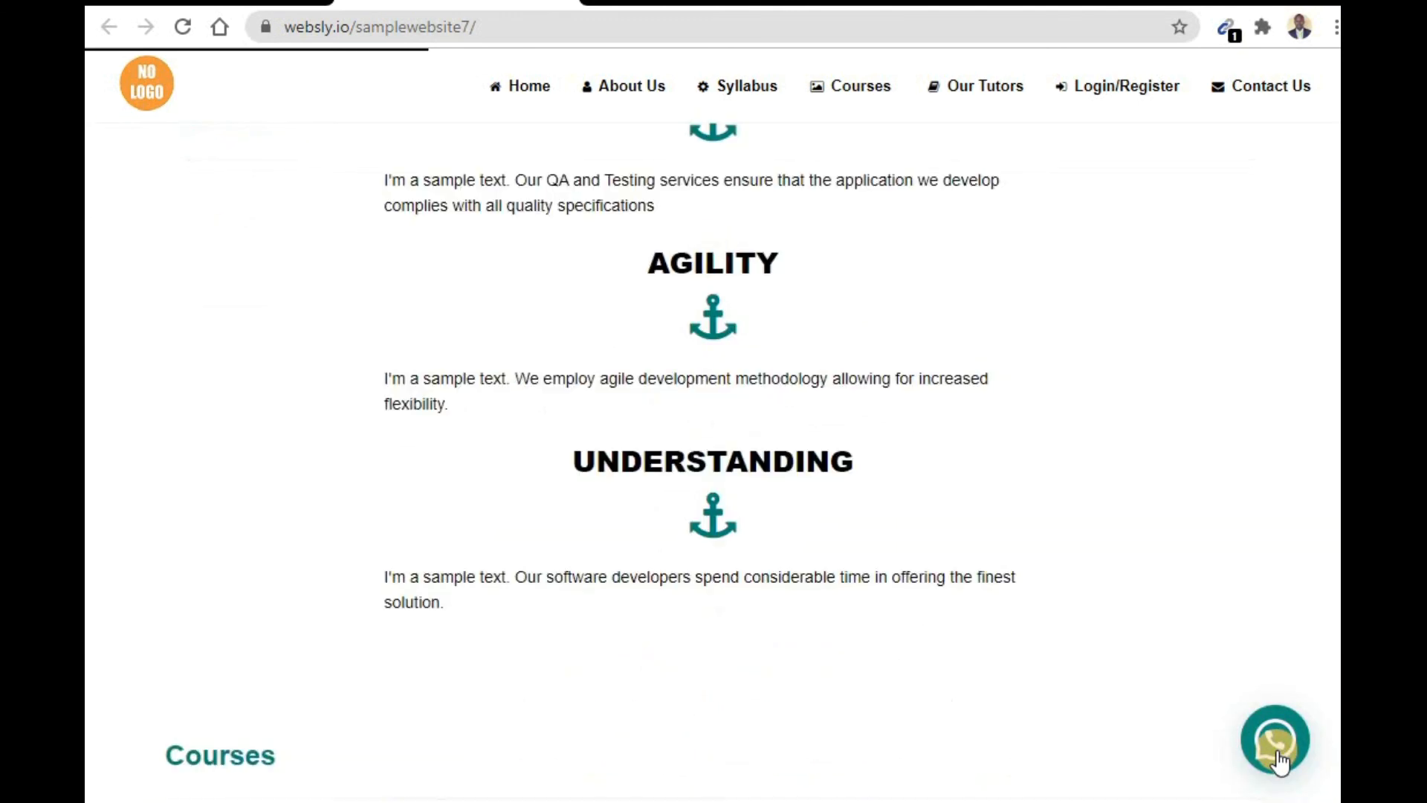
scroll(1278, 760, "up", 10)
scroll(1278, 751, "up", 6)
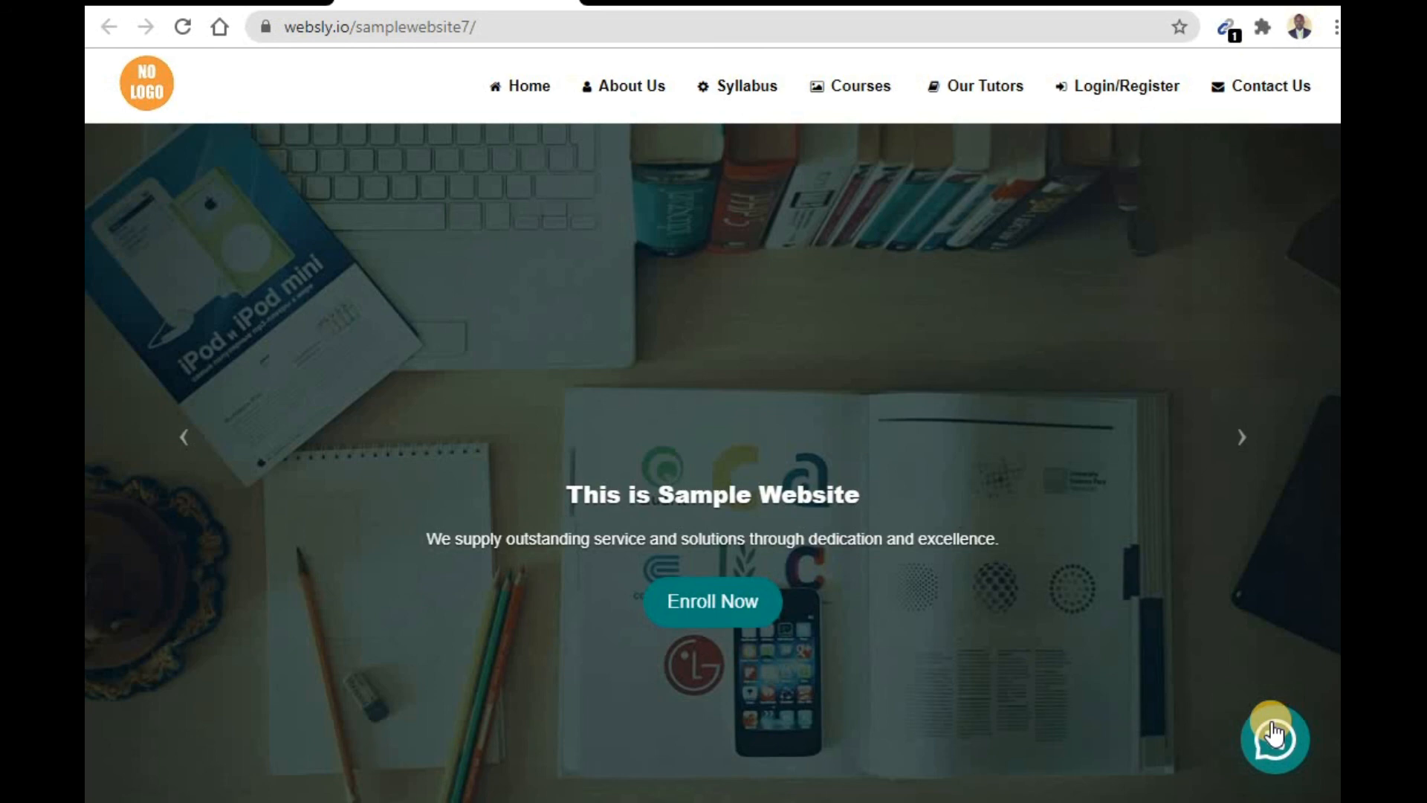
- Look through the live homepage down to the Contact Us form
scroll(827, 473, "down", 5)
scroll(827, 473, "down", 15)
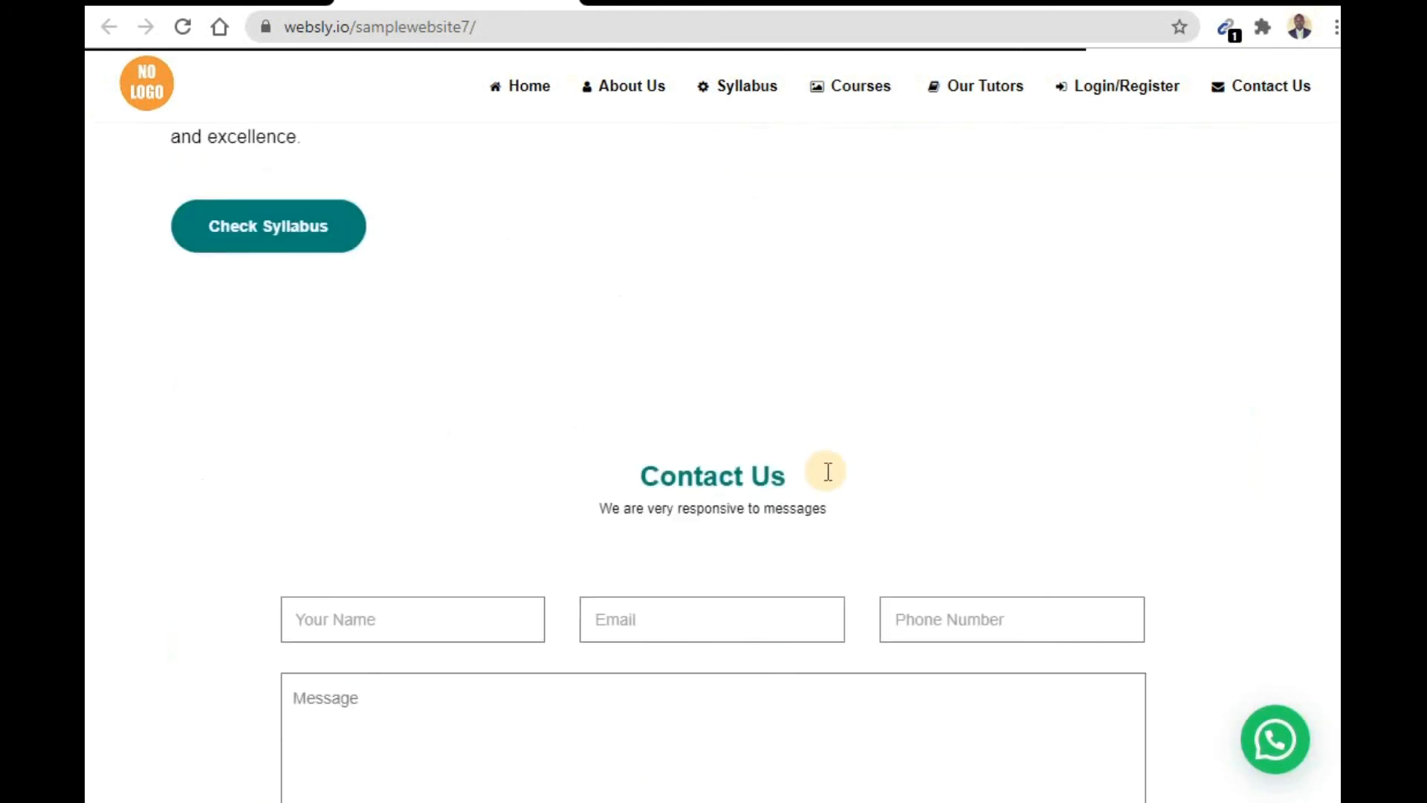
scroll(827, 471, "down", 6)
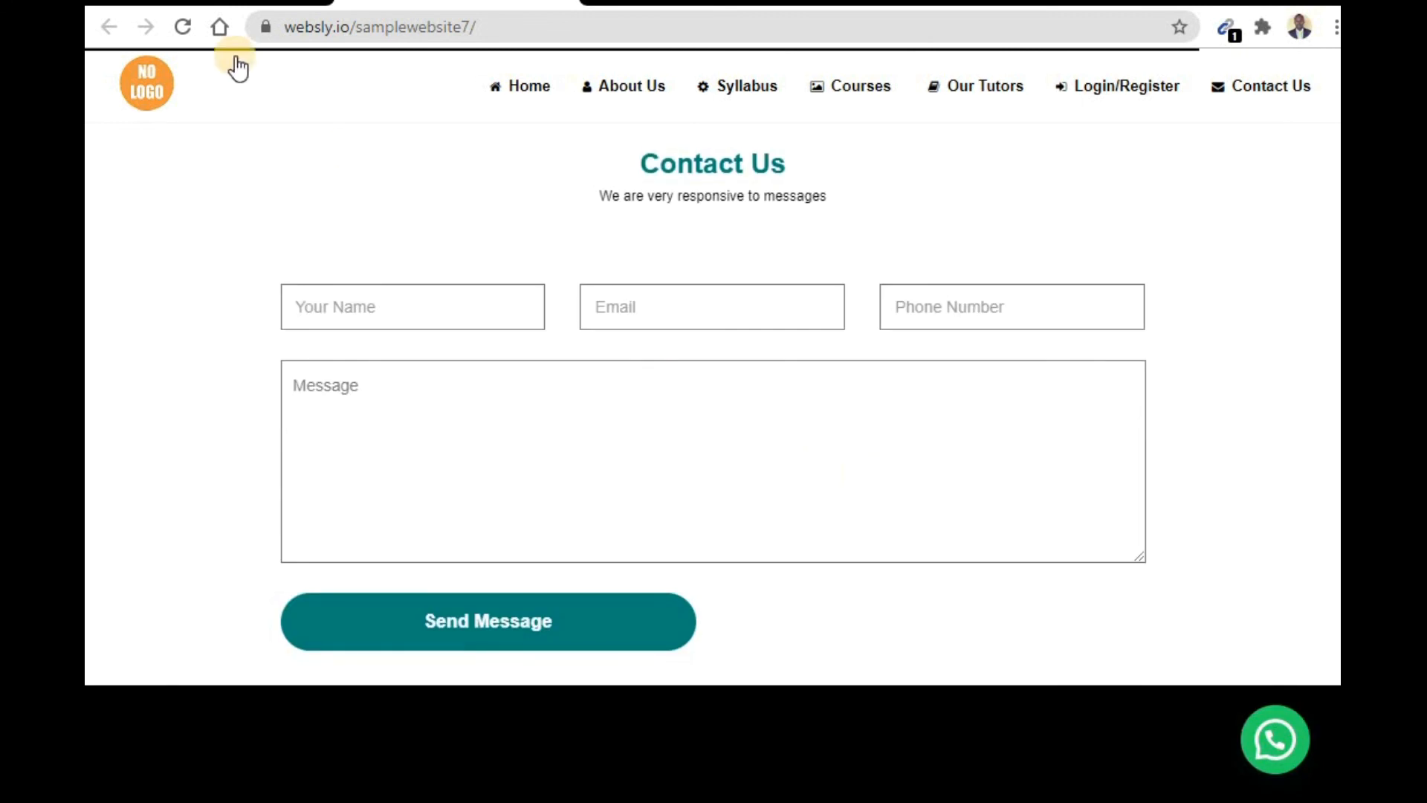